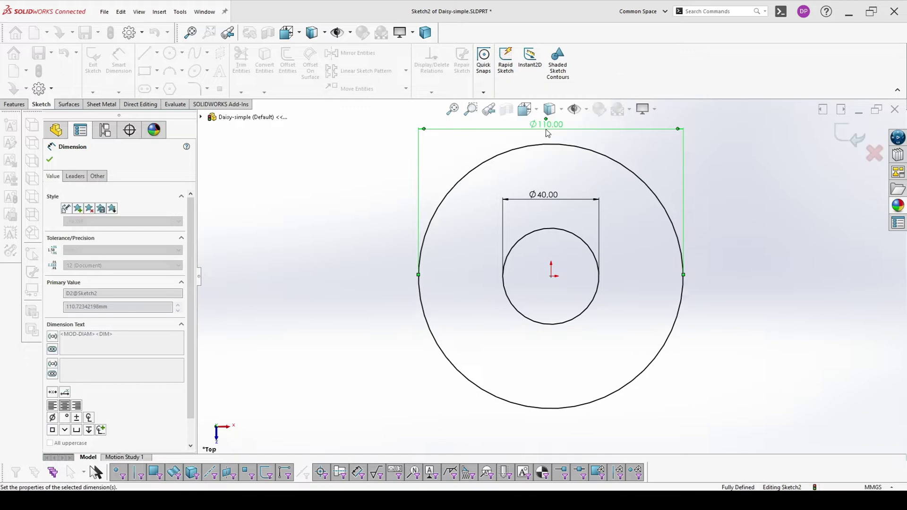
# Finish the two-circle sketch and start a new sketch on the Right Plane.
pyautogui.click(850, 138)
pyautogui.scroll(2, 684, 243)
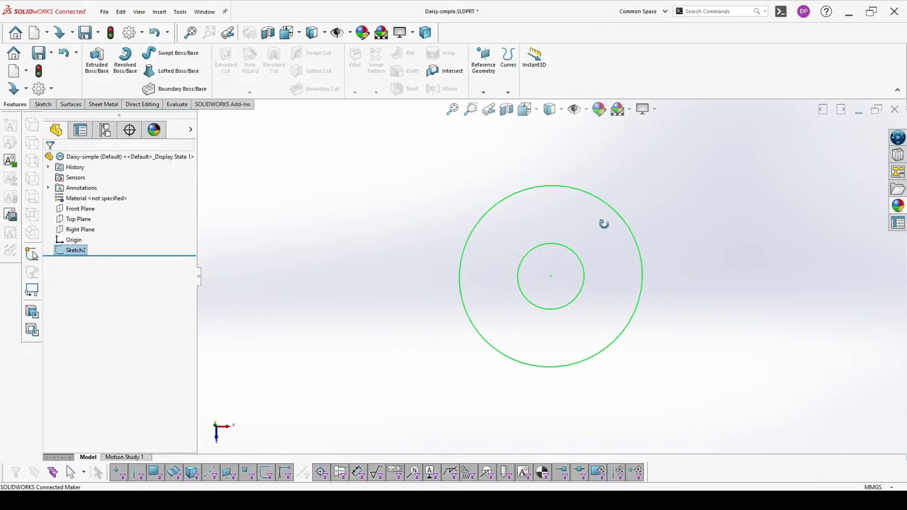
pyautogui.click(80, 230)
pyautogui.click(88, 216)
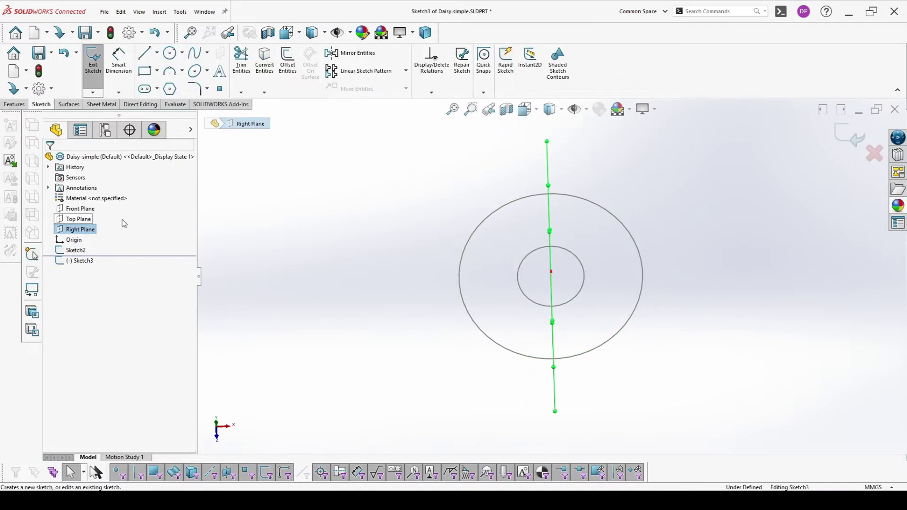
# Convert the 40 mm inner circle into the new sketch and make the resulting line construction geometry.
pyautogui.click(258, 62)
pyautogui.click(561, 247)
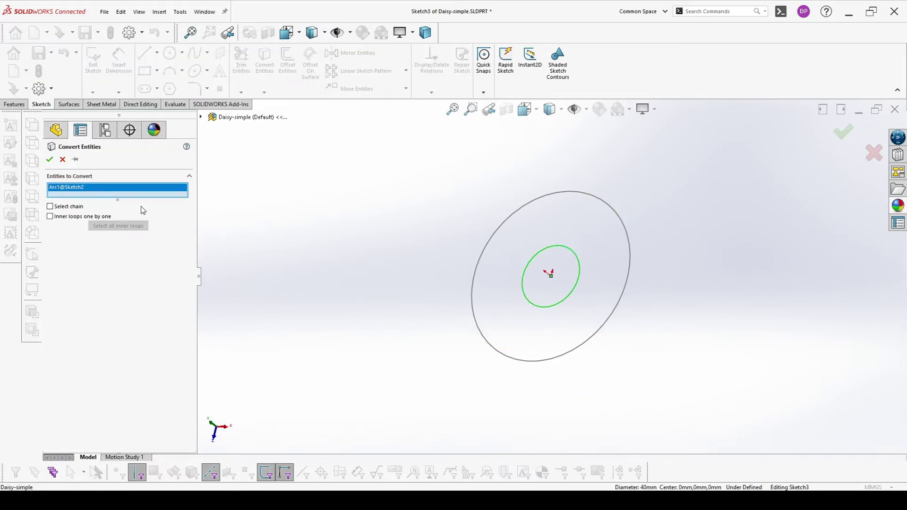
pyautogui.click(49, 160)
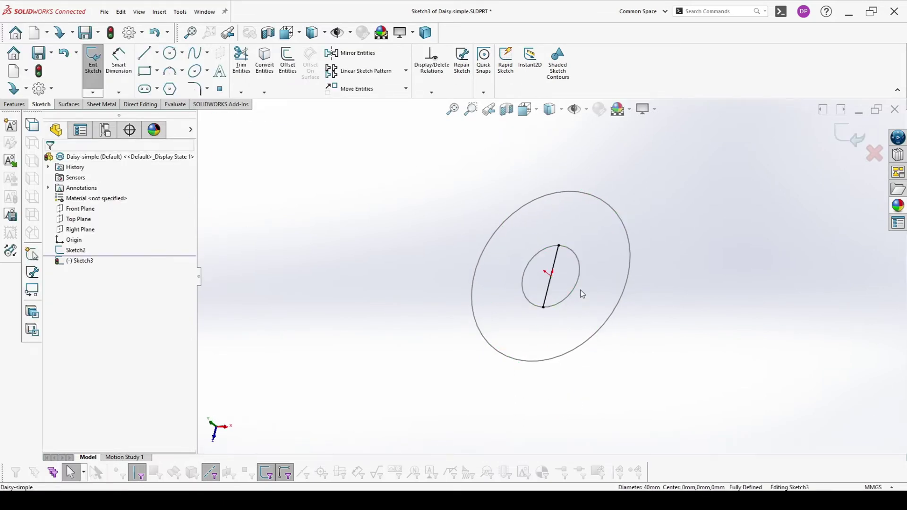
pyautogui.click(559, 258)
pyautogui.click(641, 227)
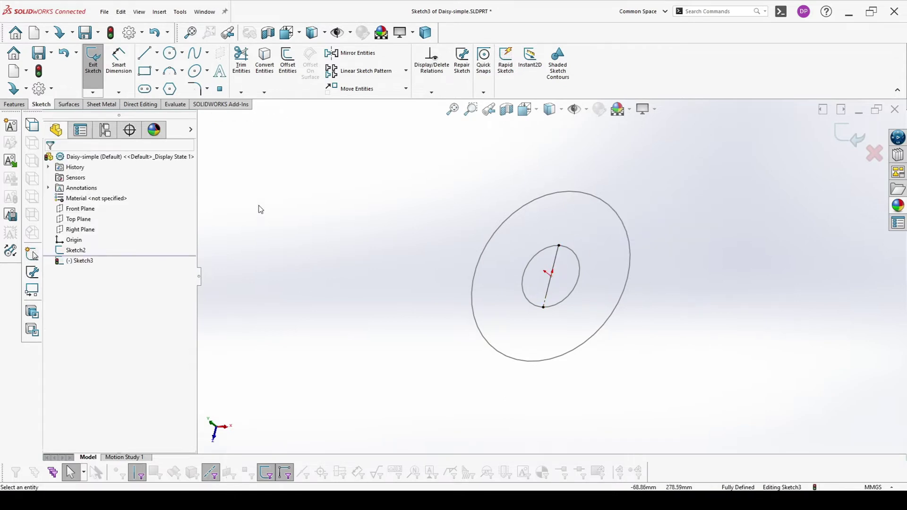
# In the Right view, sketch a vertical centerline beside the origin and set it to infinite length.
pyautogui.click(79, 230)
pyautogui.click(338, 258)
pyautogui.hotkey('ctrl', '4')
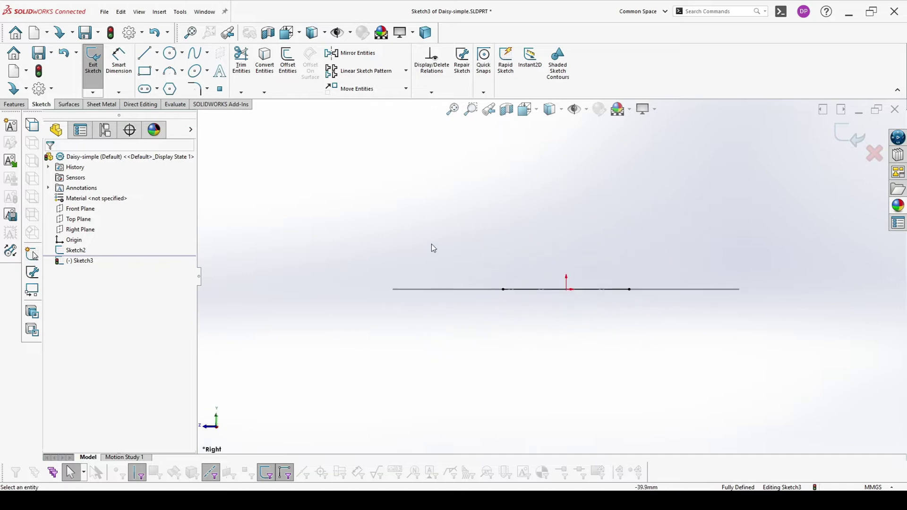
pyautogui.click(157, 52)
pyautogui.click(163, 80)
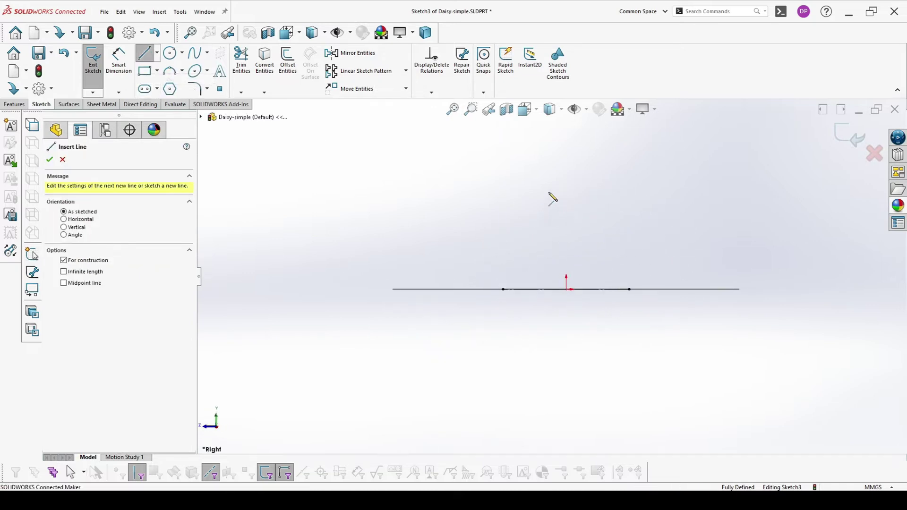
pyautogui.click(542, 178)
pyautogui.click(542, 265)
pyautogui.press('Escape')
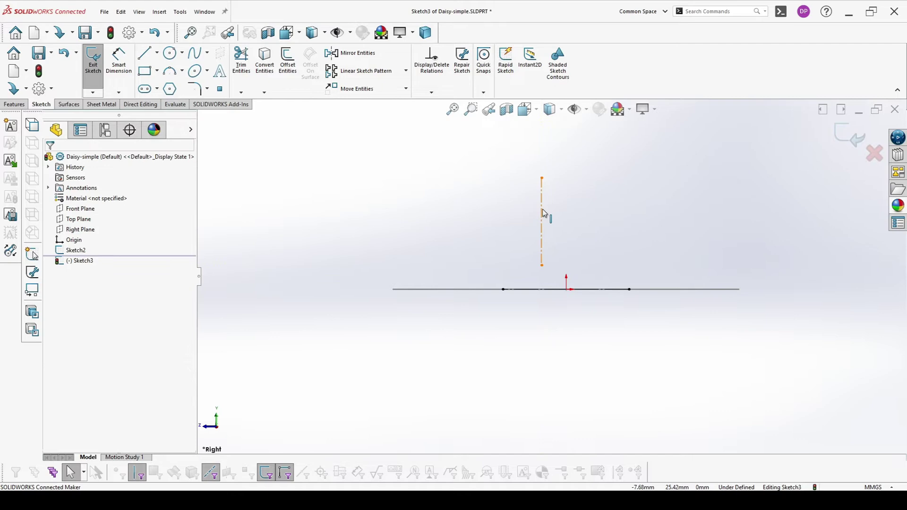
pyautogui.click(542, 215)
pyautogui.click(63, 320)
pyautogui.press('Escape')
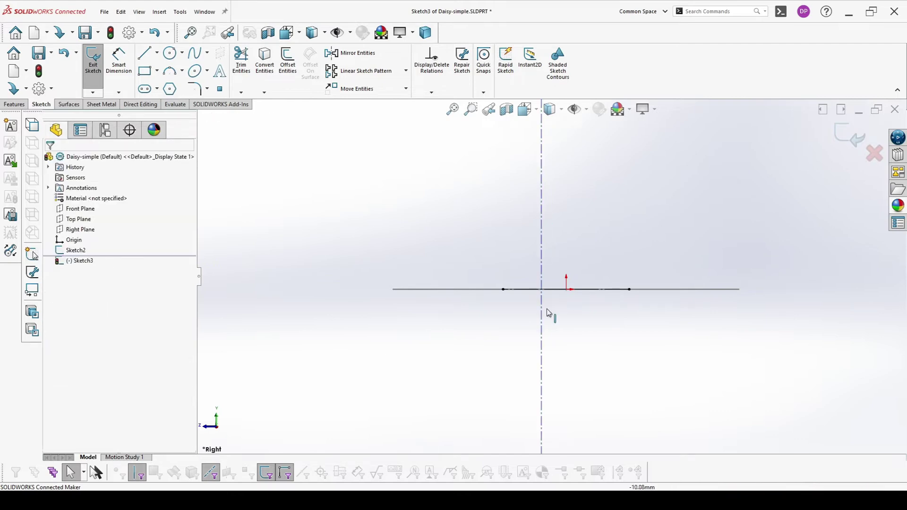
# Make the infinite vertical centerline coincident with the origin.
pyautogui.click(567, 290)
pyautogui.keyDown('ctrl'); pyautogui.click(541, 314); pyautogui.keyUp('ctrl')
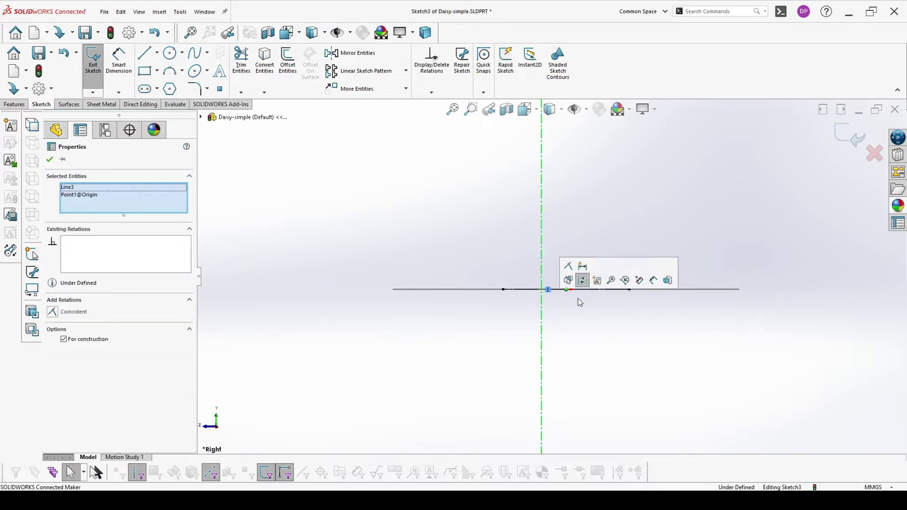
pyautogui.click(569, 269)
pyautogui.press('Escape')
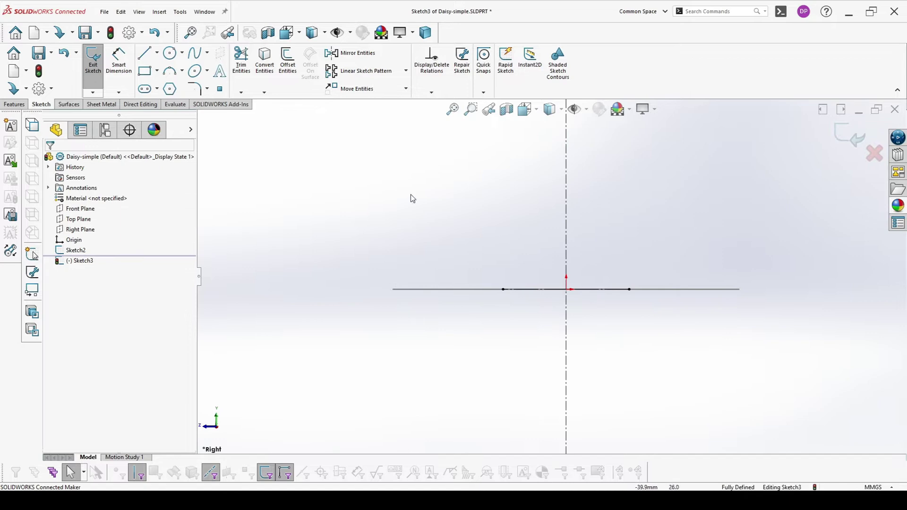
# From the converted line's end, draw a vertical line about 15 mm up and a horizontal line to the centerline; make both construction.
pyautogui.click(143, 53)
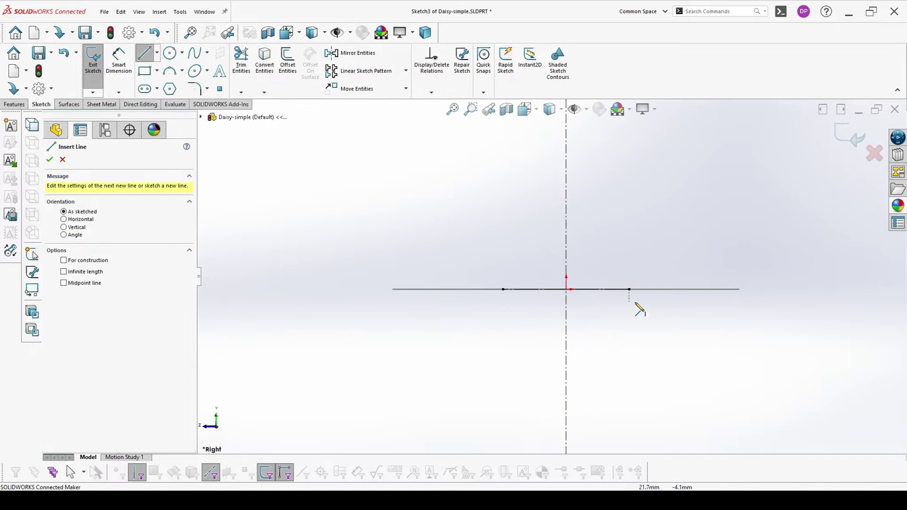
pyautogui.click(630, 289)
pyautogui.click(629, 241)
pyautogui.doubleClick(566, 241)
pyautogui.press('Escape')
pyautogui.click(617, 243)
pyautogui.keyDown('ctrl'); pyautogui.click(630, 261); pyautogui.keyUp('ctrl')
pyautogui.click(671, 235)
pyautogui.scroll(-3, 603, 286)
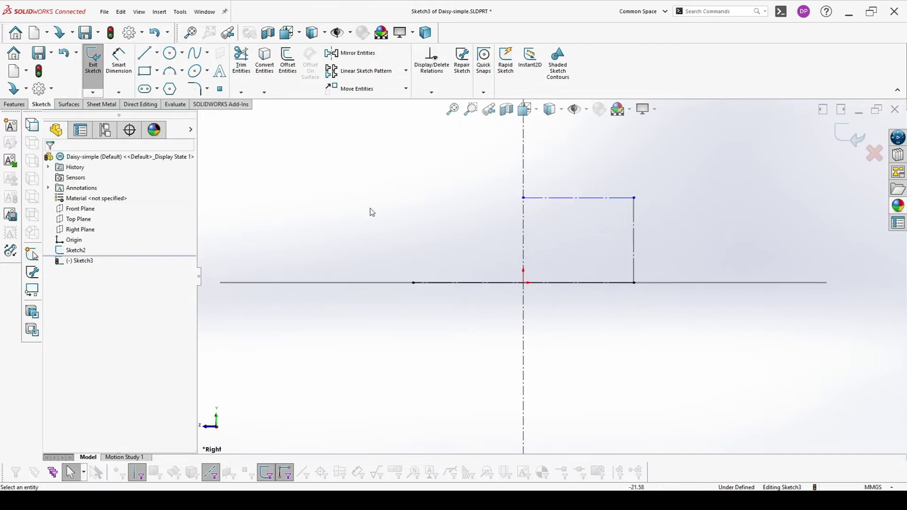
# Draw a line up the centerline from below the origin to the construction corner, continuing with an outward arc of about 20.6 mm radius.
pyautogui.click(143, 54)
pyautogui.click(523, 368)
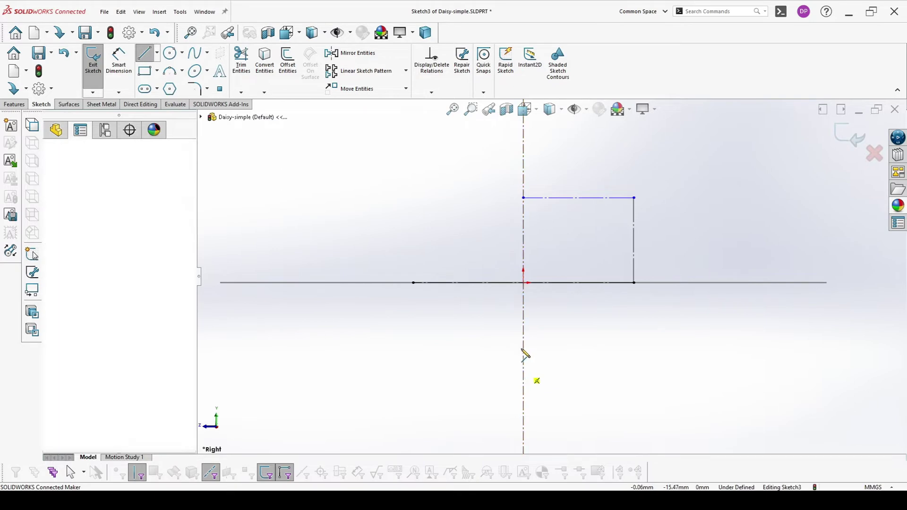
pyautogui.click(523, 198)
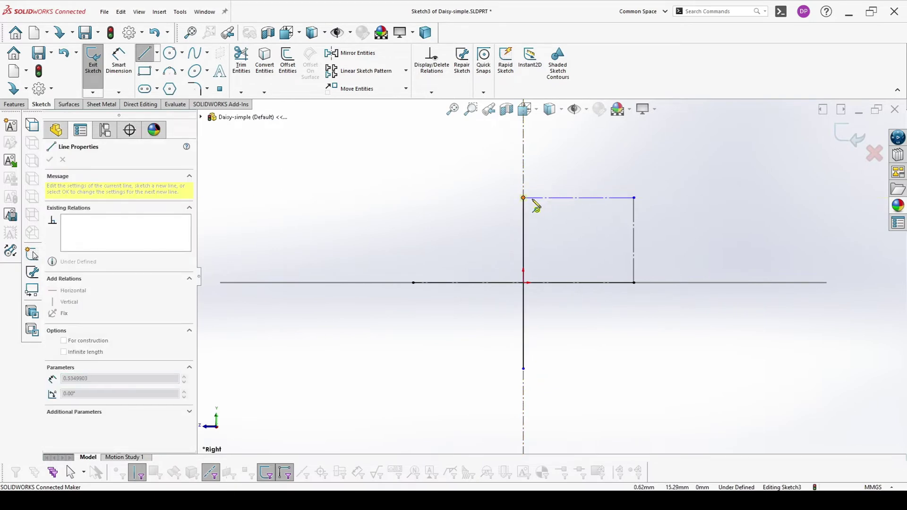
pyautogui.scroll(-3, 628, 278)
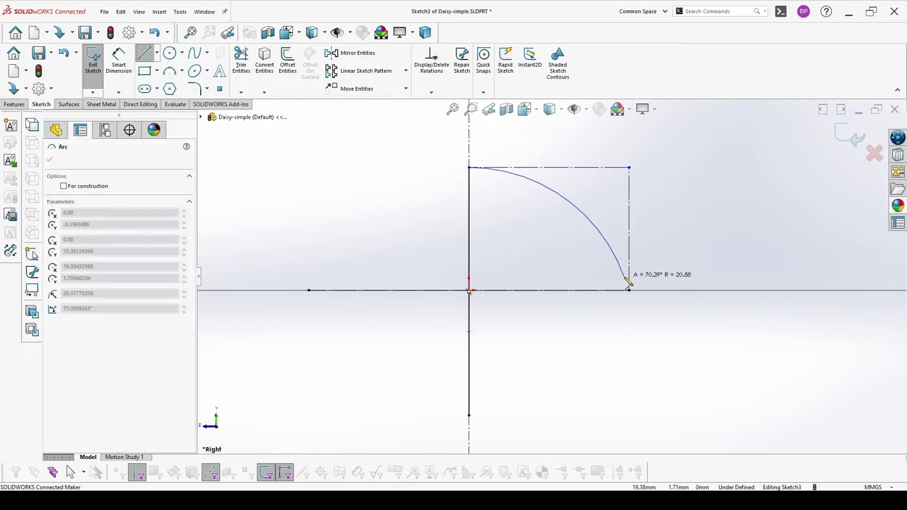
pyautogui.click(627, 279)
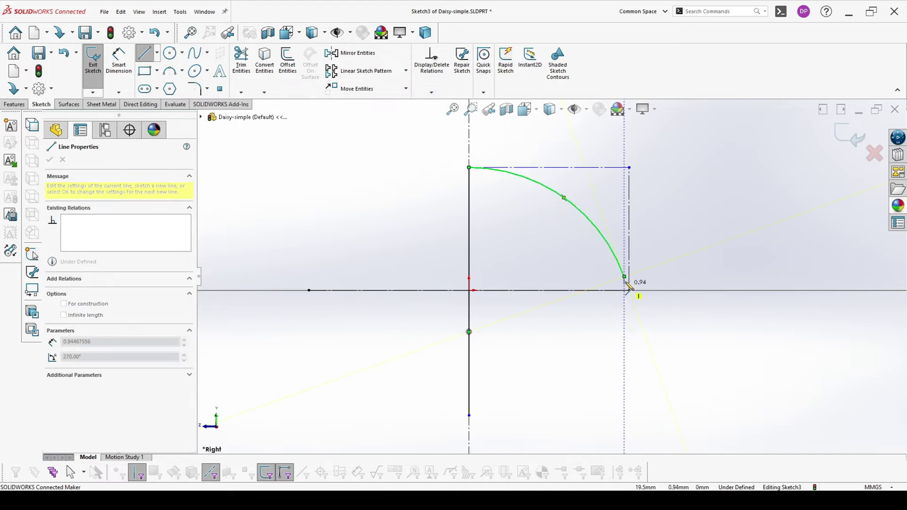
# Continue the profile with a small tip arc, a lower arc and a reversed neck arc, closing it to the centerline's lower end with short lines.
pyautogui.press('a')
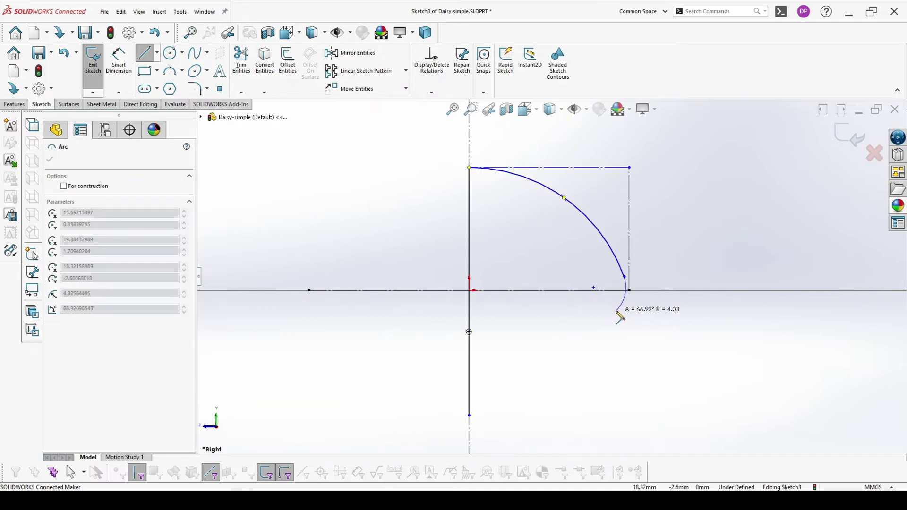
pyautogui.click(618, 313)
pyautogui.press('a')
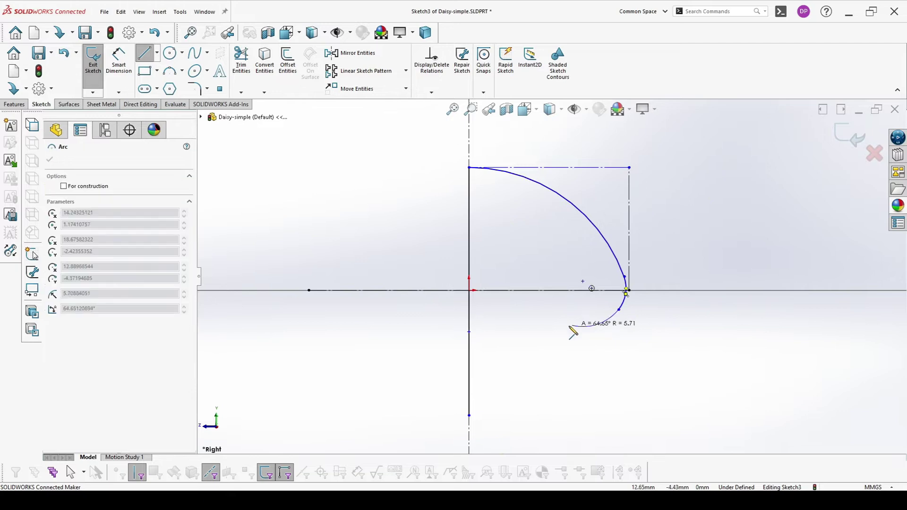
pyautogui.click(513, 363)
pyautogui.press('a')
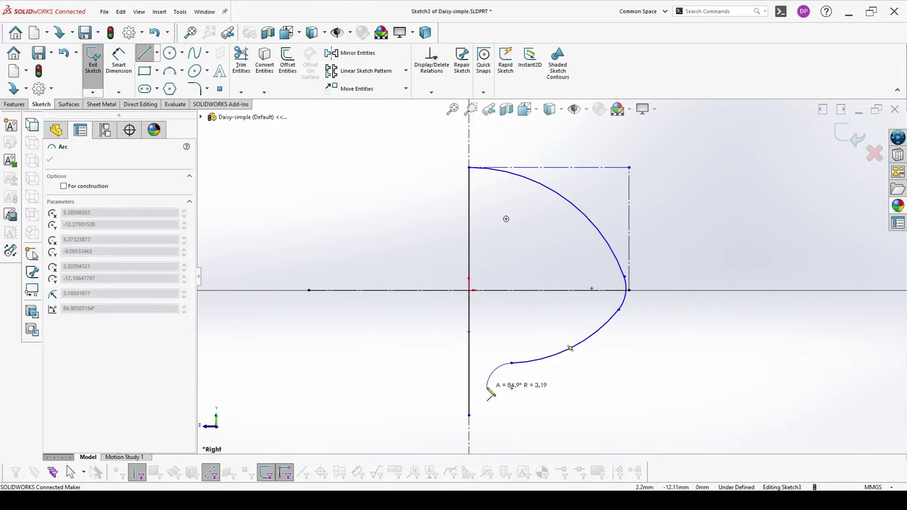
pyautogui.click(487, 388)
pyautogui.click(469, 416)
pyautogui.press('Escape')
# Reshape the profile's arcs and make the small tip arc tangent to the vertical construction line.
pyautogui.moveTo(474, 171); pyautogui.dragTo(477, 214)
pyautogui.scroll(-5, 600, 338)
pyautogui.click(599, 337)
pyautogui.moveTo(568, 316); pyautogui.dragTo(659, 185)
pyautogui.click(660, 182)
pyautogui.keyDown('ctrl'); pyautogui.click(675, 183); pyautogui.keyUp('ctrl')
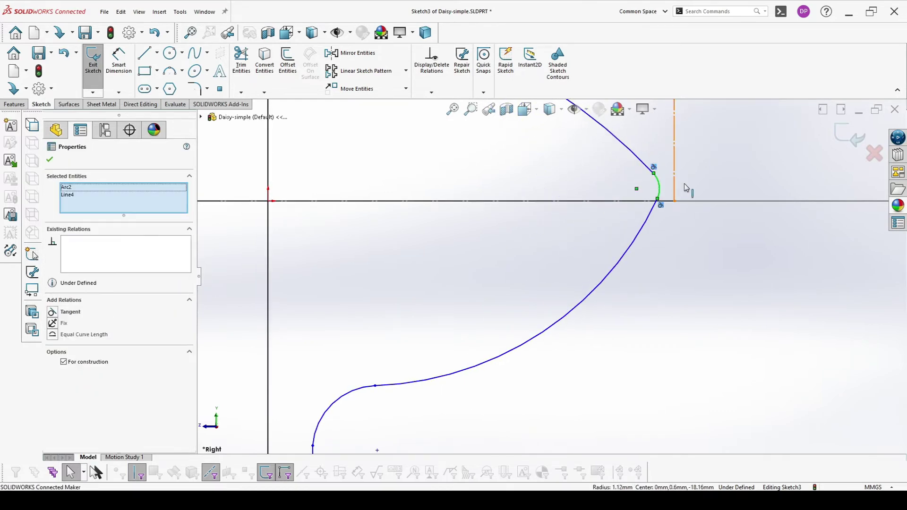
pyautogui.click(703, 153)
pyautogui.click(661, 274)
pyautogui.scroll(4, 655, 270)
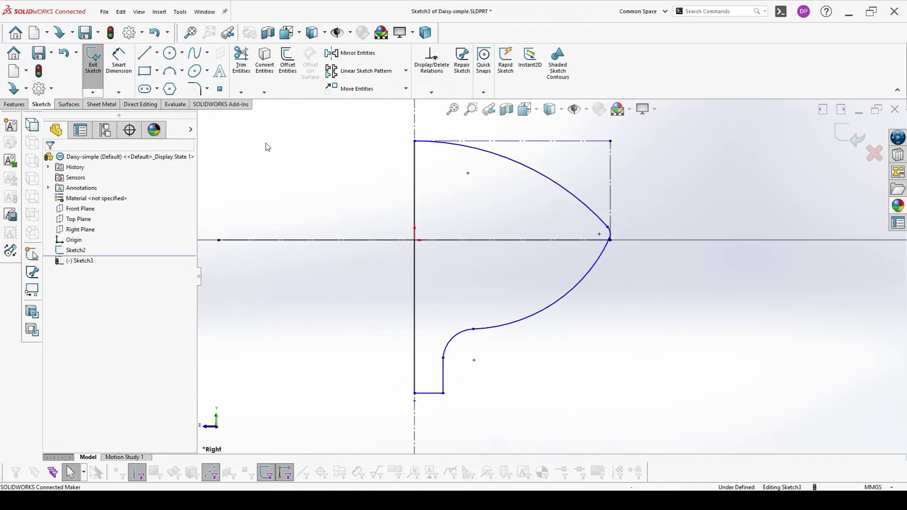
# Dimension the height between the horizontal construction line and the converted base line as 8 mm.
pyautogui.click(113, 61)
pyautogui.click(465, 141)
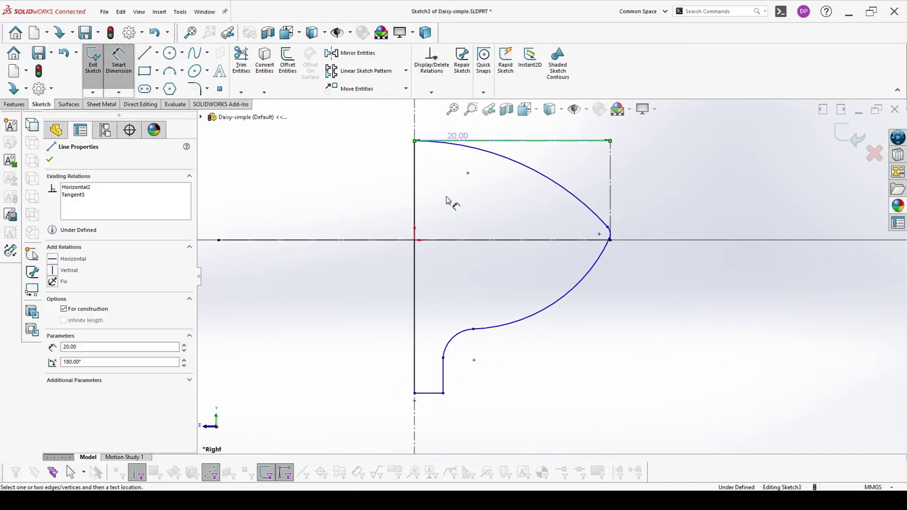
pyautogui.click(435, 242)
pyautogui.click(378, 197)
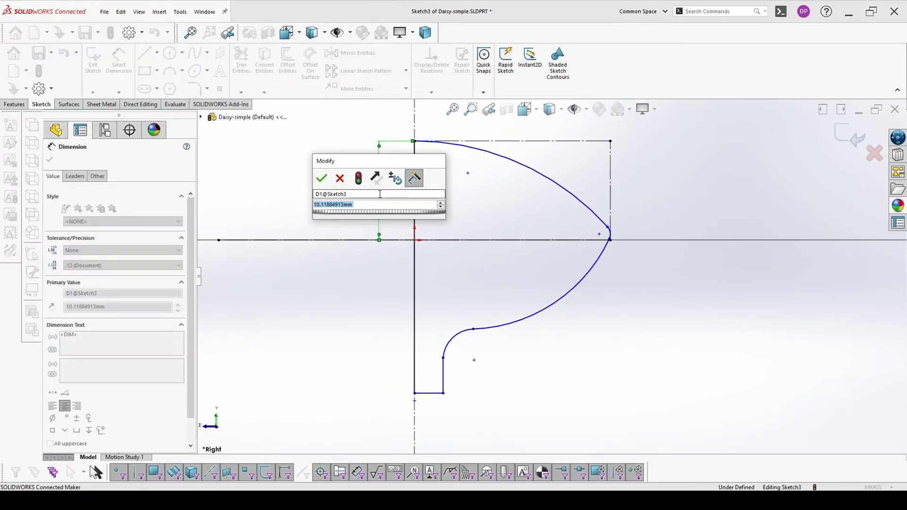
pyautogui.write('8')
pyautogui.press('Return')
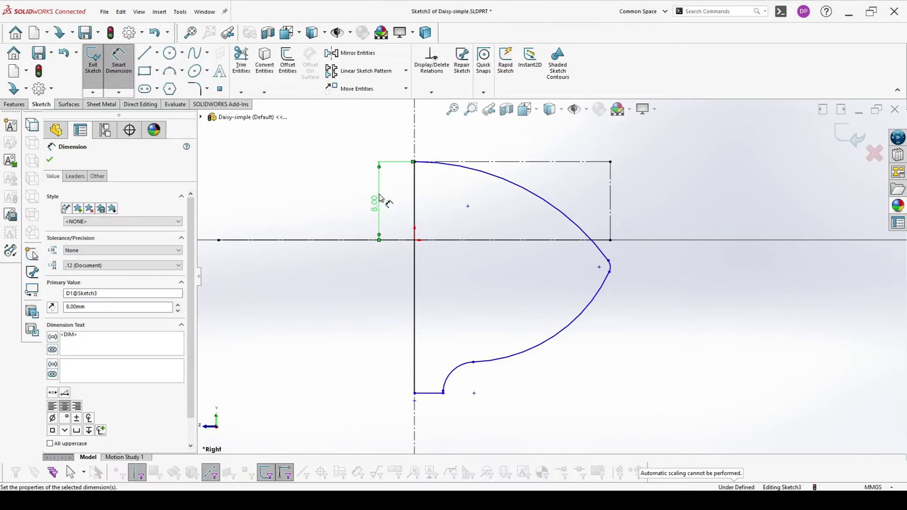
pyautogui.press('Escape')
pyautogui.press('Escape')
# Move the tip arc up to the base line and pull the lower and neck arcs into a flatter shape.
pyautogui.moveTo(600, 267); pyautogui.dragTo(595, 245)
pyautogui.click(606, 323)
pyautogui.moveTo(593, 325); pyautogui.dragTo(570, 320)
pyautogui.moveTo(458, 373); pyautogui.dragTo(467, 329)
# Reshape the neck arc and make it tangent to the vertical stem line.
pyautogui.scroll(-6, 441, 321)
pyautogui.click(460, 282)
pyautogui.moveTo(457, 254); pyautogui.dragTo(504, 238)
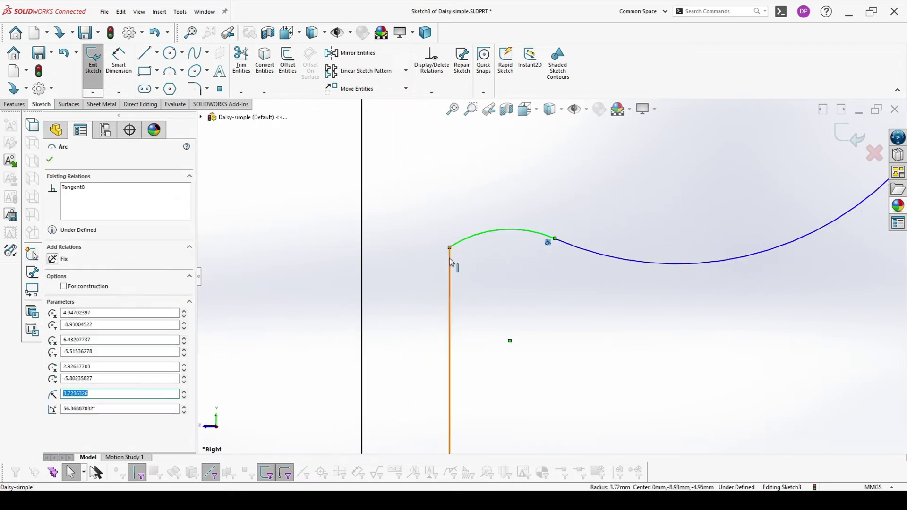
pyautogui.keyDown('ctrl'); pyautogui.click(450, 258); pyautogui.keyUp('ctrl')
pyautogui.click(477, 217)
pyautogui.scroll(8, 551, 277)
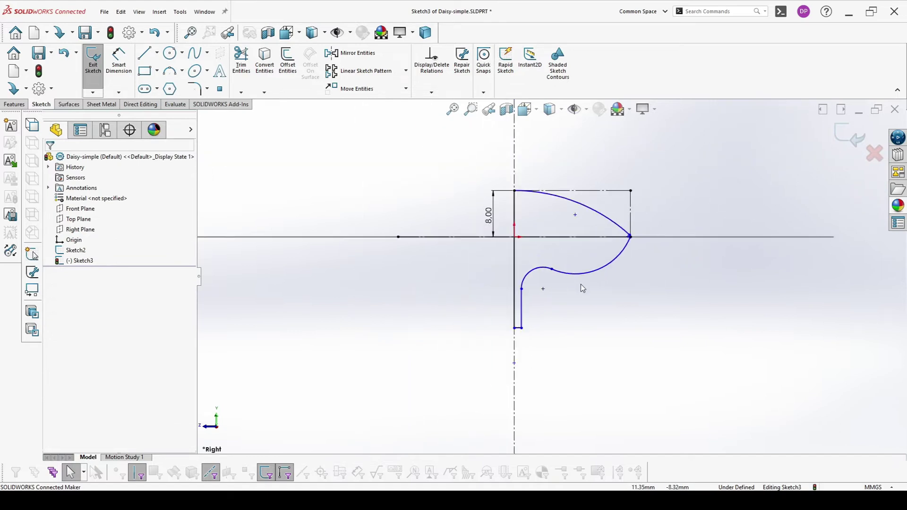
# Adjust the lower arc, the tip arc's endpoint and the neck arc so the underside curves smoothly into a short stem.
pyautogui.scroll(-3, 584, 287)
pyautogui.click(628, 271)
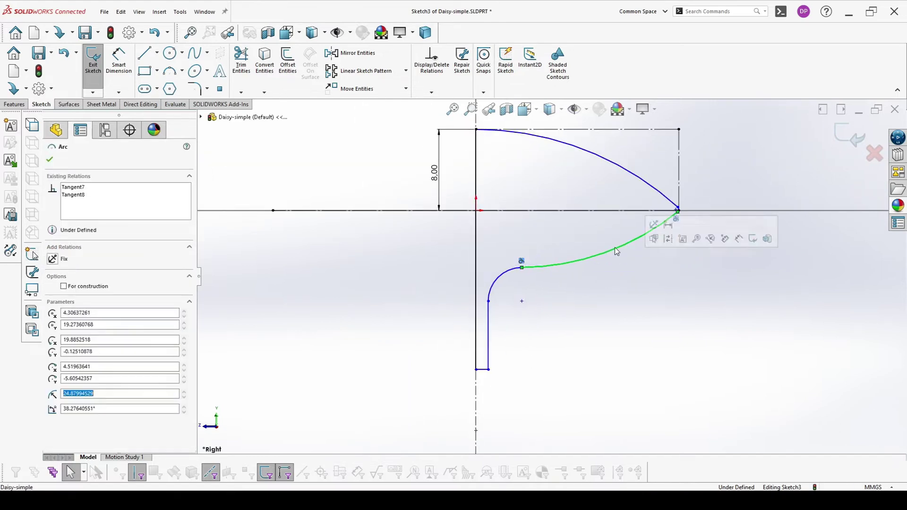
pyautogui.click(614, 247)
pyautogui.scroll(-5, 662, 198)
pyautogui.moveTo(607, 161); pyautogui.dragTo(605, 188)
pyautogui.scroll(5, 579, 237)
pyautogui.scroll(-3, 424, 311)
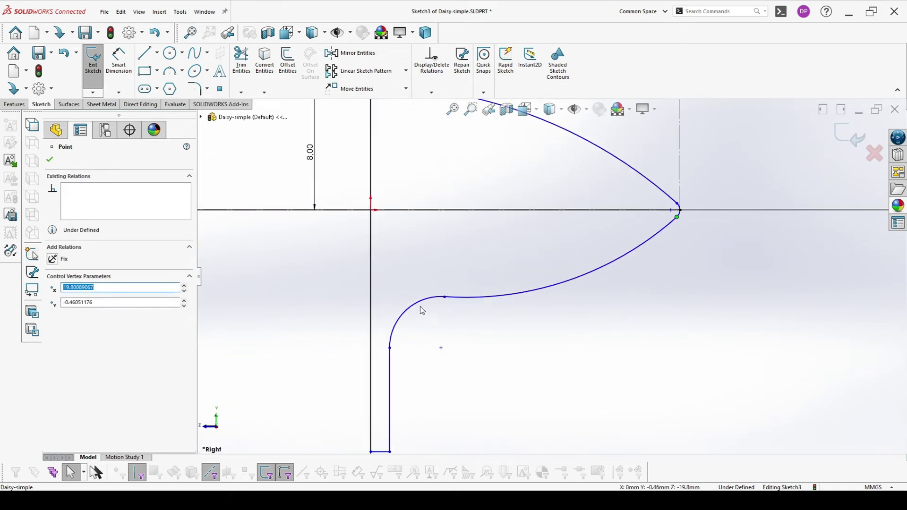
pyautogui.moveTo(446, 302); pyautogui.dragTo(479, 316)
pyautogui.press('z')
pyautogui.moveTo(462, 365); pyautogui.dragTo(465, 355)
# Dimension the stem line against the centerline as a doubled, full-width distance of 5 mm.
pyautogui.click(120, 65)
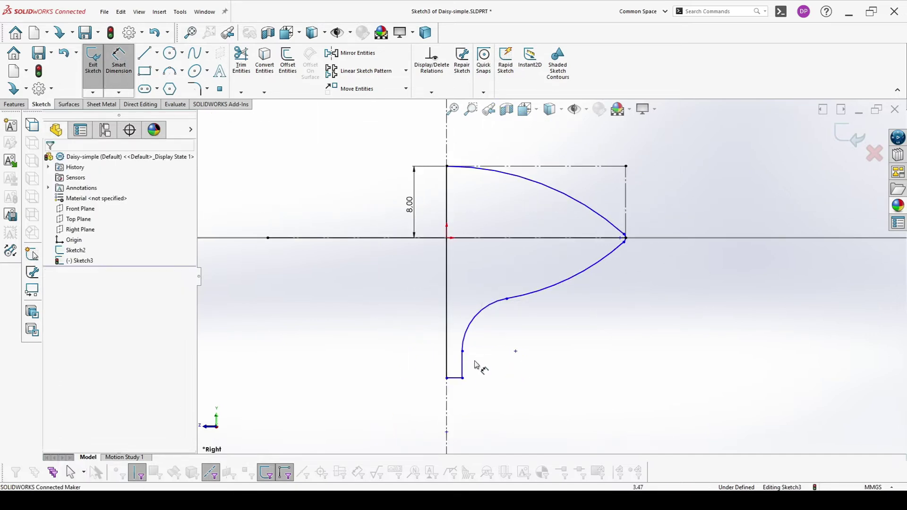
pyautogui.click(463, 367)
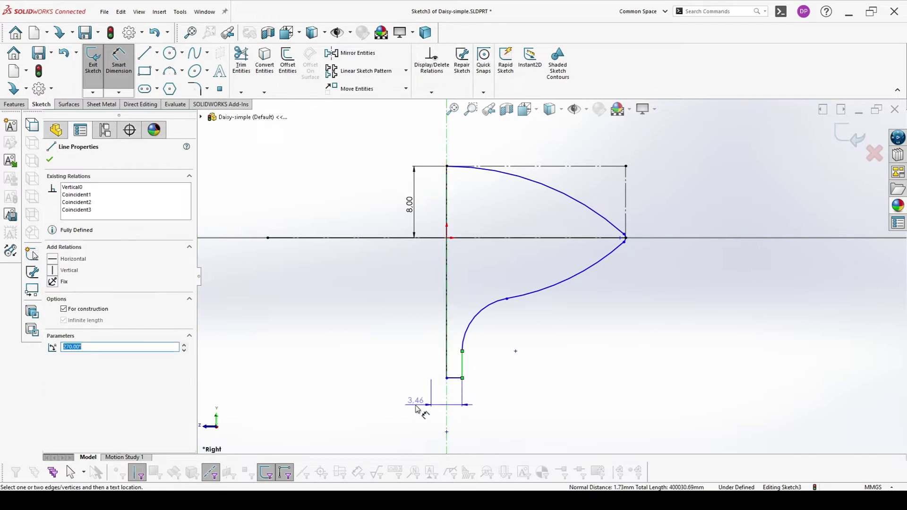
pyautogui.click(418, 409)
pyautogui.write('5')
pyautogui.press('Return')
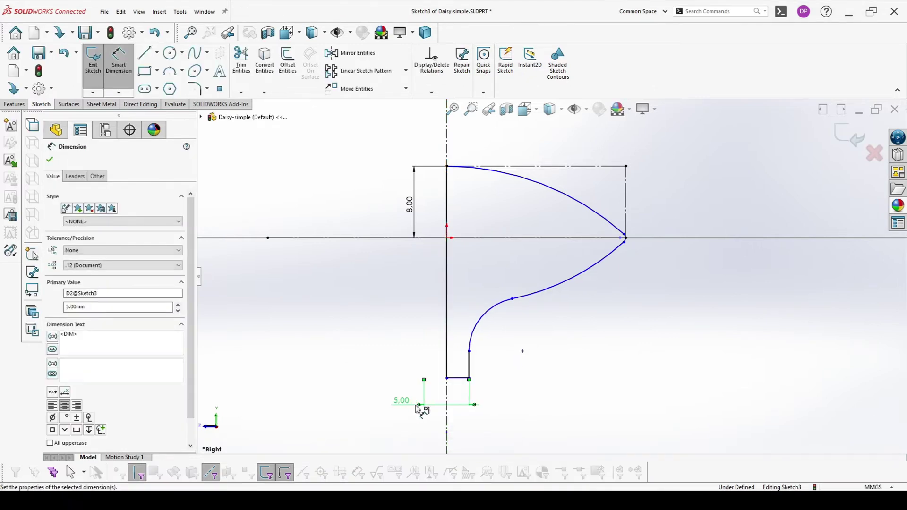
pyautogui.click(586, 353)
# Dimension the upper arc with a radius of 30 mm.
pyautogui.click(517, 180)
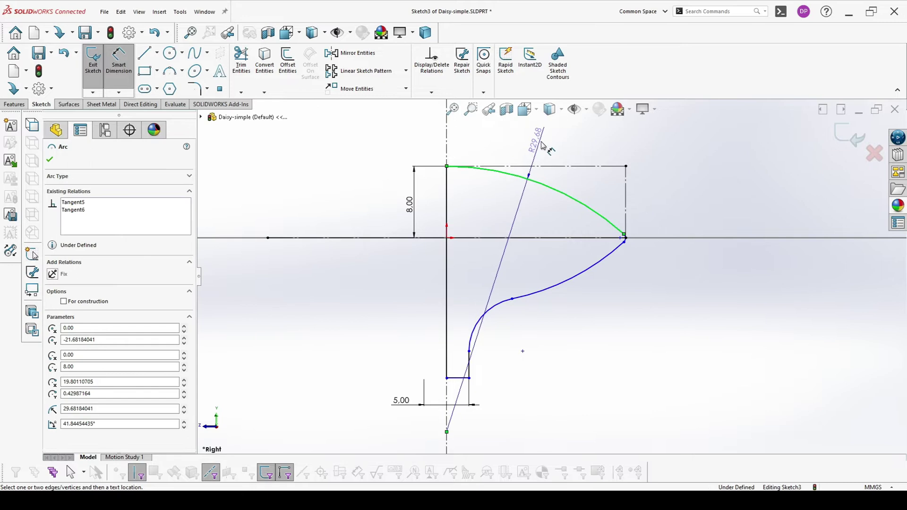
pyautogui.click(543, 141)
pyautogui.write('3')
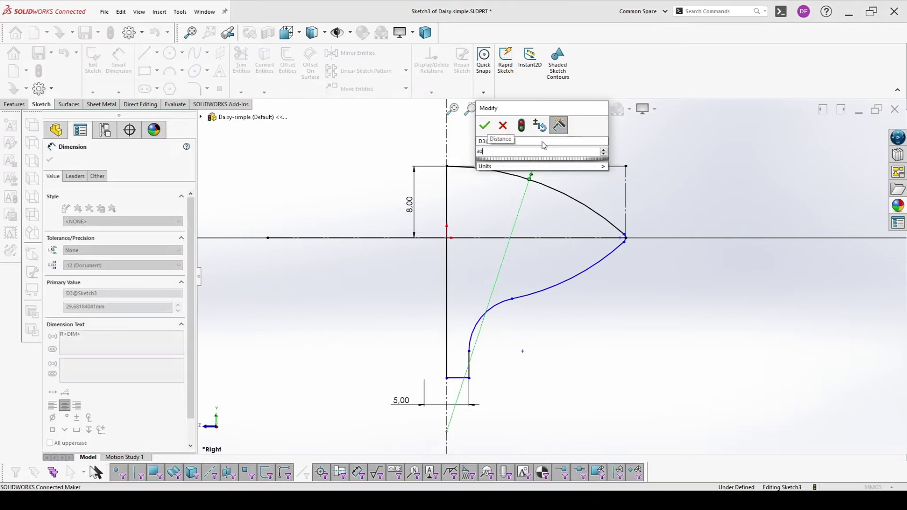
pyautogui.write('0')
pyautogui.press('Return')
pyautogui.click(629, 247)
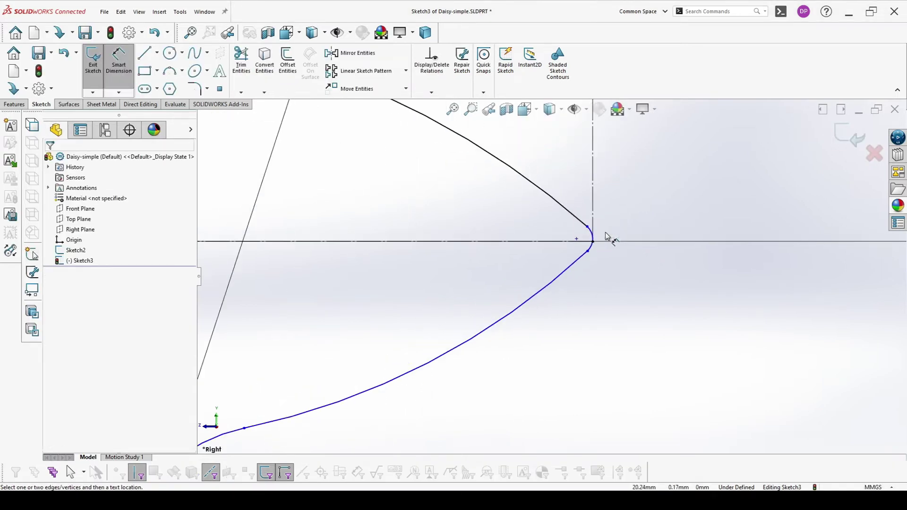
# Dimension the small arc at the profile's outer tip with a radius of 0.5 mm.
pyautogui.click(593, 237)
pyautogui.click(627, 232)
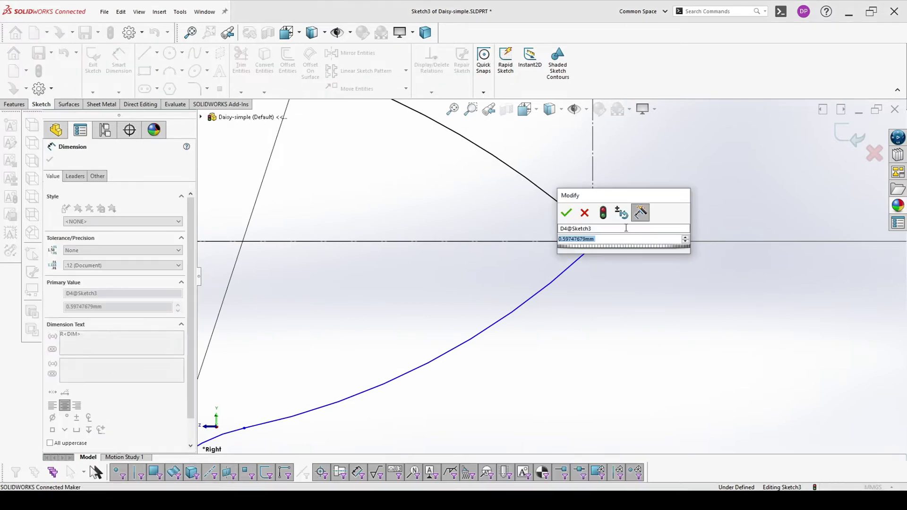
pyautogui.write('0.5')
pyautogui.press('Return')
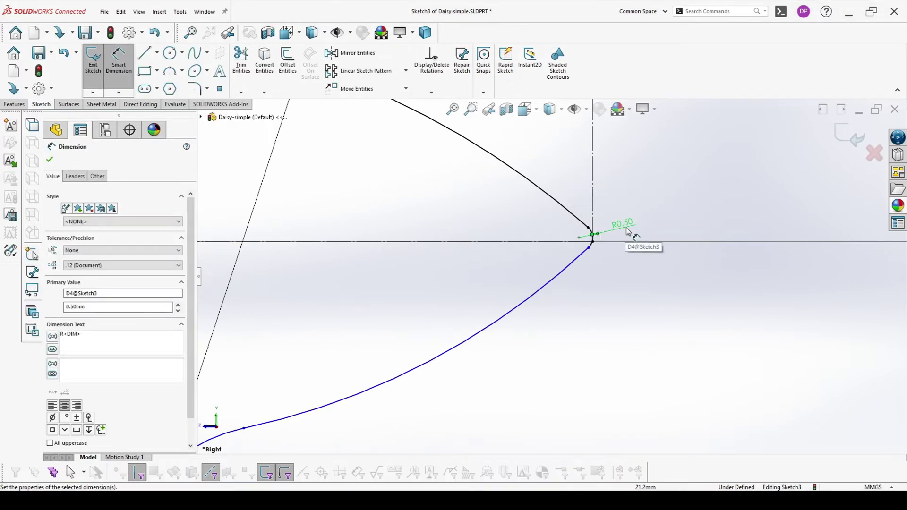
pyautogui.click(559, 297)
# Dimension the neck arc above the stem with a radius of 6 mm.
pyautogui.scroll(3, 559, 296)
pyautogui.scroll(2, 522, 293)
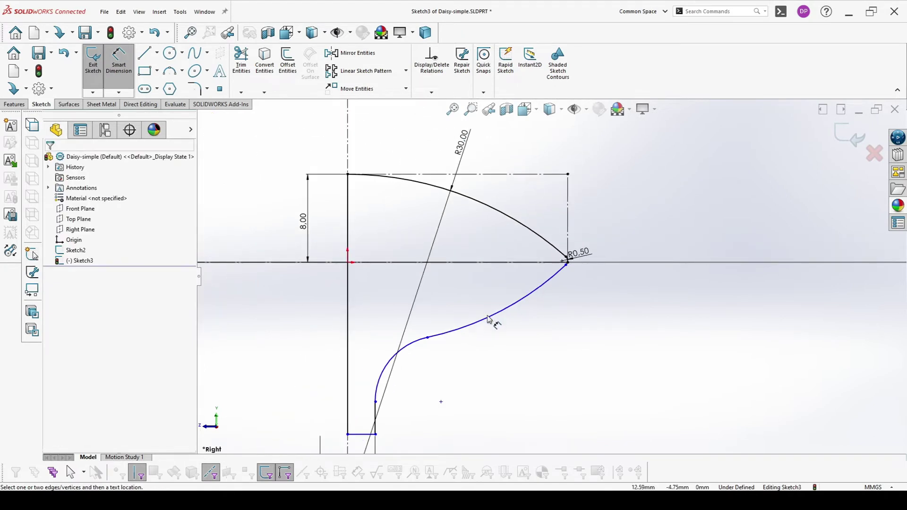
pyautogui.click(392, 356)
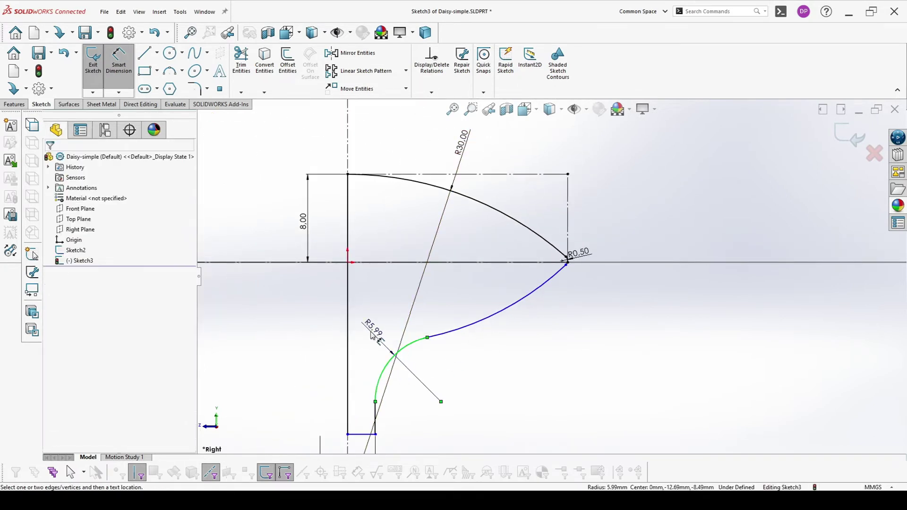
pyautogui.click(371, 332)
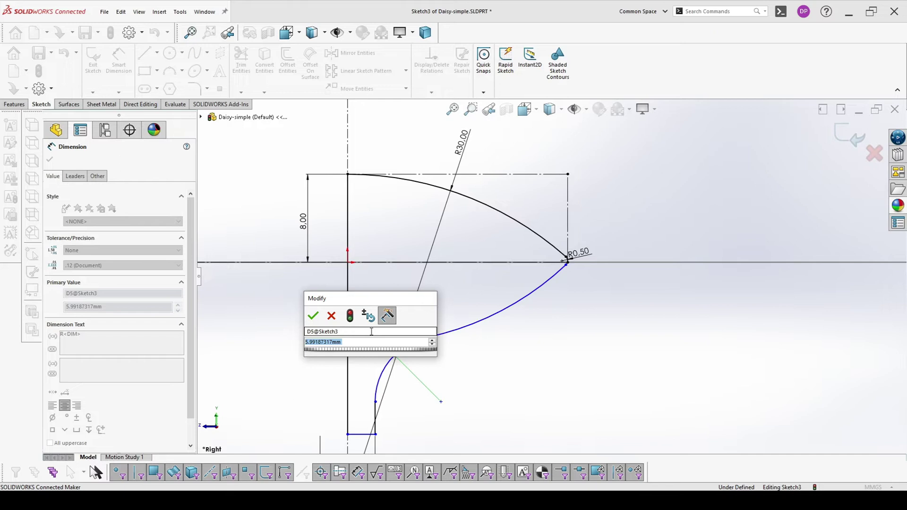
pyautogui.write('6')
pyautogui.press('Return')
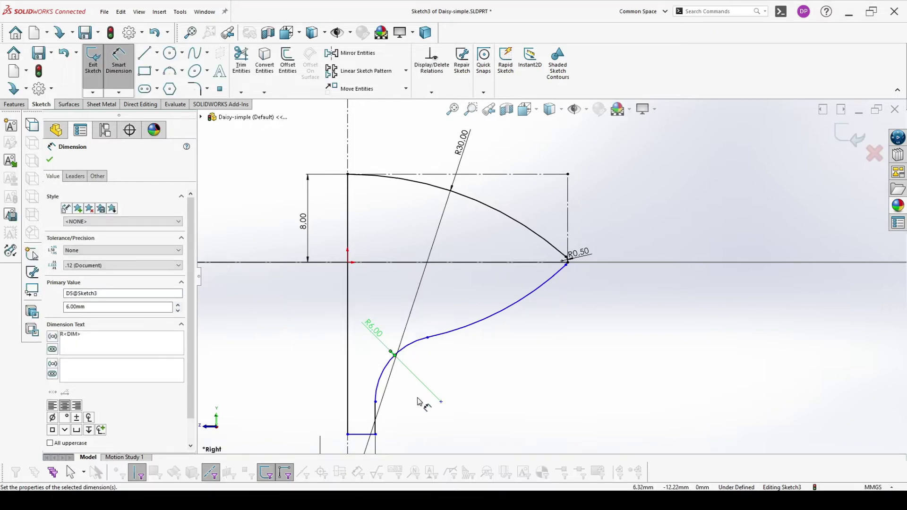
# Dimension the lower arc on the underside with a radius of 27 mm and exit the sketch.
pyautogui.scroll(2, 408, 397)
pyautogui.click(509, 304)
pyautogui.click(536, 324)
pyautogui.click(519, 362)
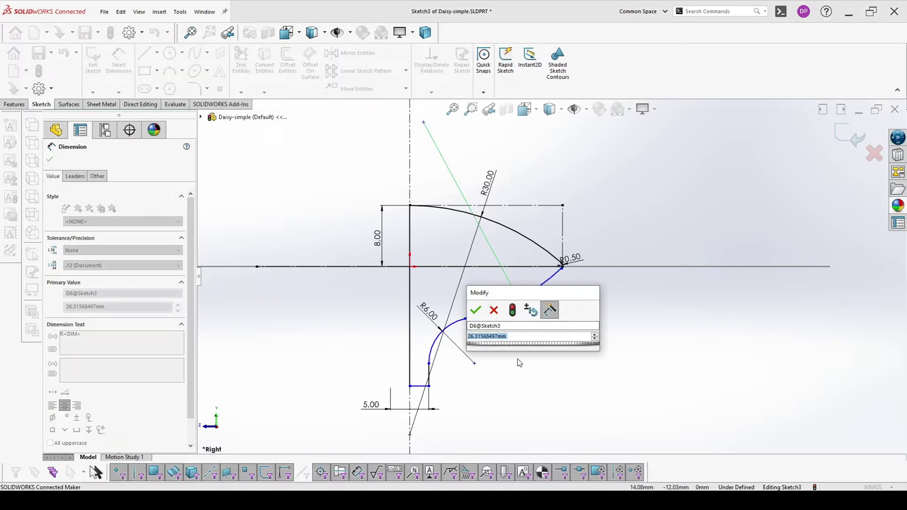
pyautogui.write('27')
pyautogui.press('Return')
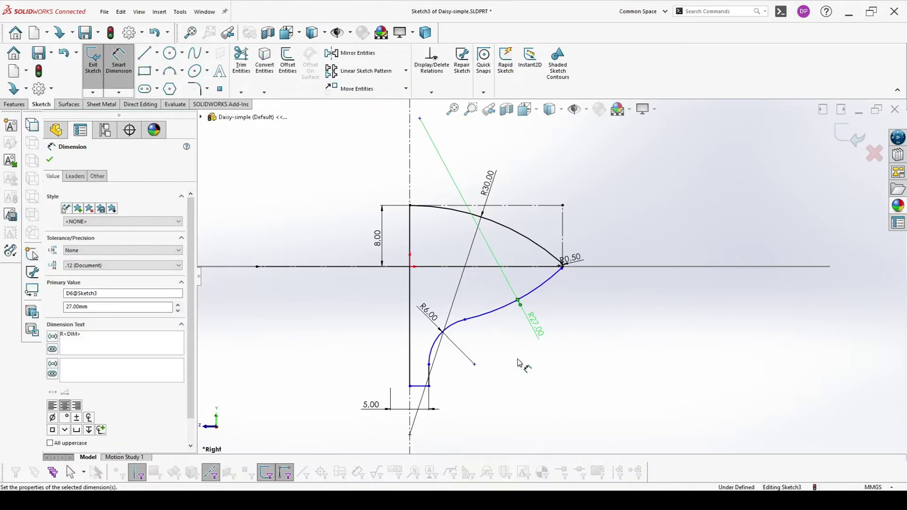
pyautogui.click(525, 383)
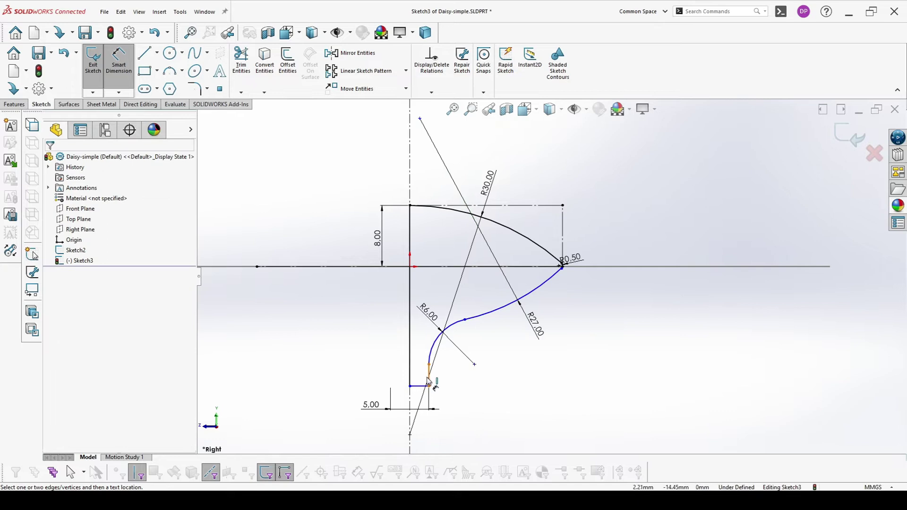
pyautogui.click(844, 138)
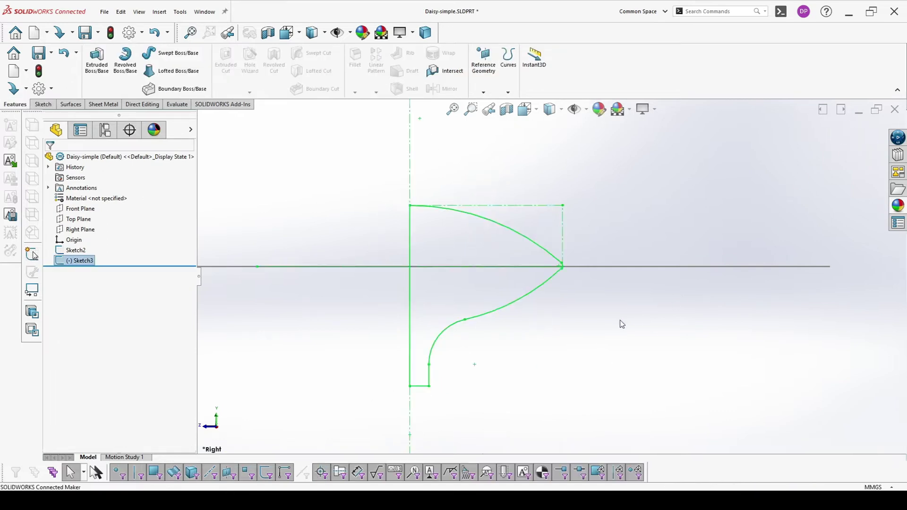
# Start a new sketch on the Right Plane.
pyautogui.scroll(4, 562, 274)
pyautogui.scroll(-2, 563, 273)
pyautogui.click(57, 228)
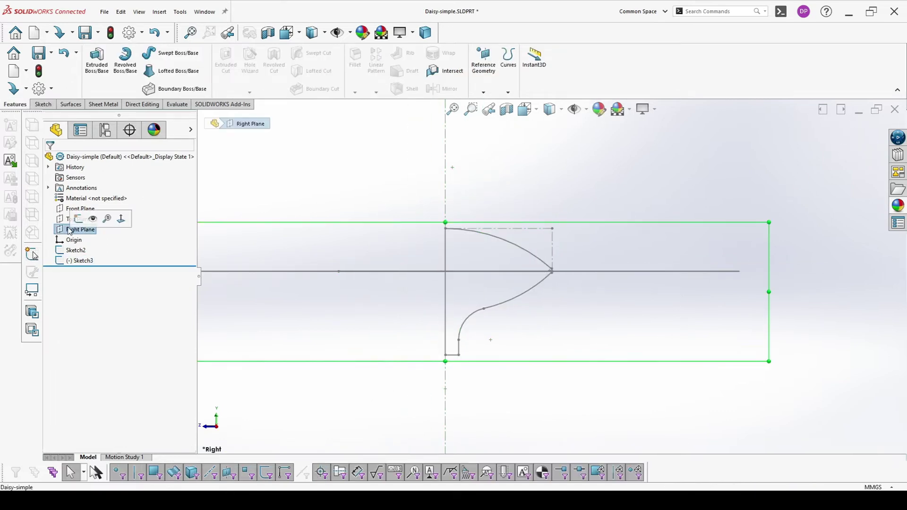
pyautogui.click(74, 220)
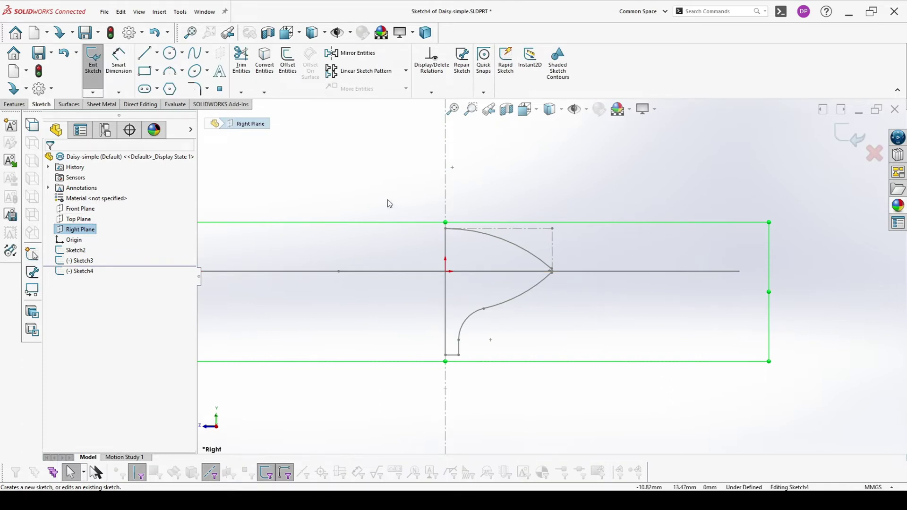
# Sketch an arched Bezier style spline from just inside the profile's outer tip to about 57 mm from the centerline, using three intermediate control vertices.
pyautogui.click(208, 52)
pyautogui.click(211, 81)
pyautogui.scroll(-6, 526, 262)
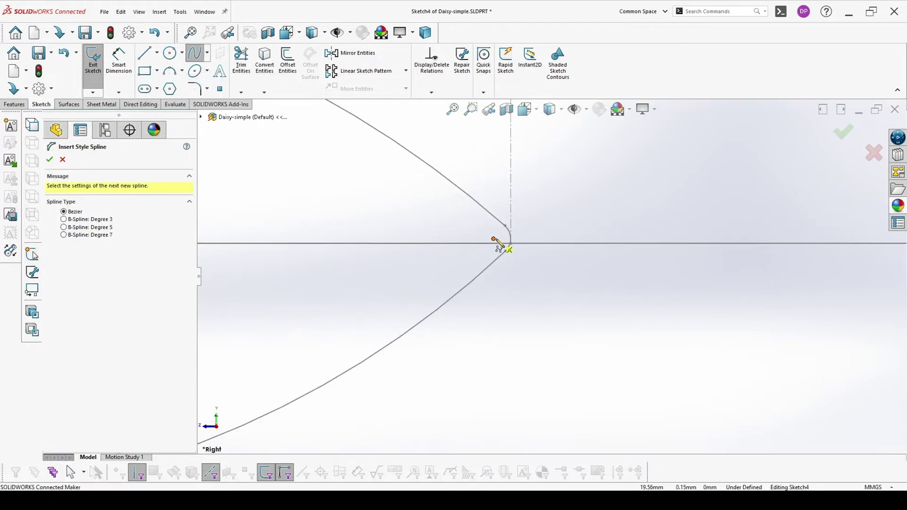
pyautogui.click(471, 259)
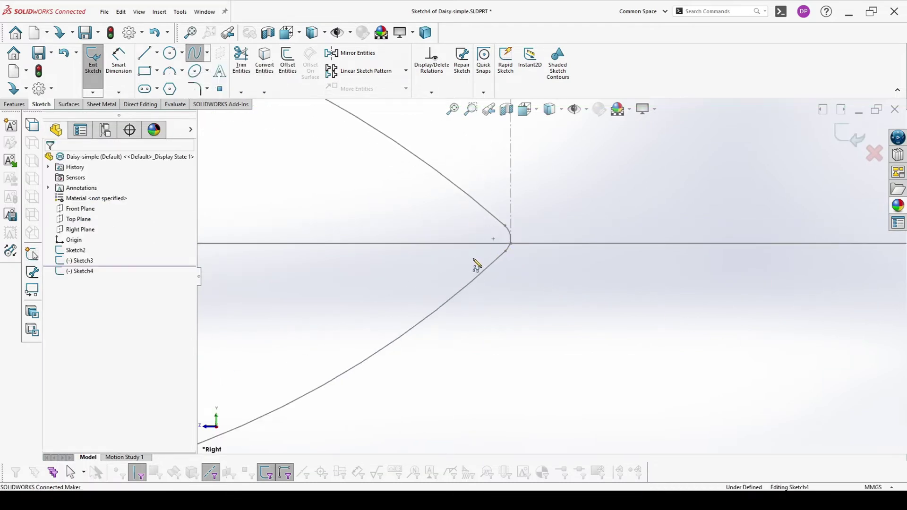
pyautogui.scroll(2, 629, 179)
pyautogui.click(645, 186)
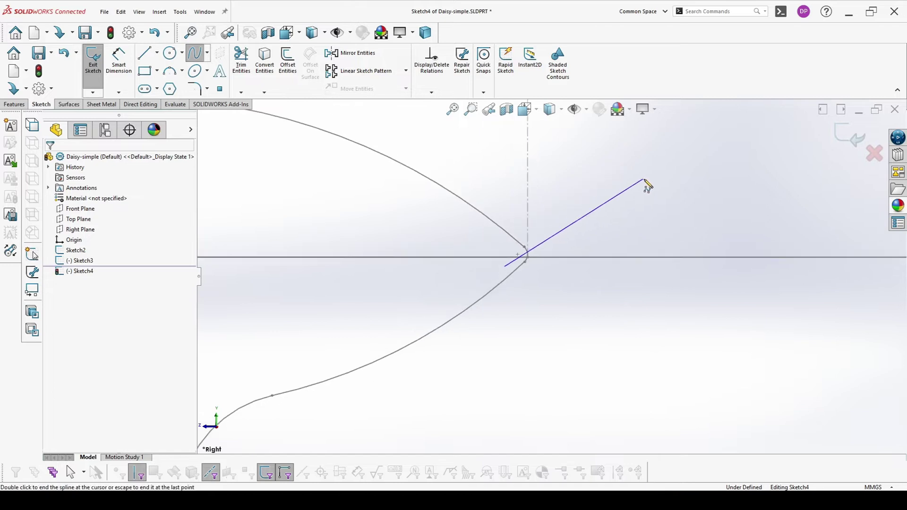
pyautogui.scroll(2, 699, 178)
pyautogui.click(695, 213)
pyautogui.click(823, 236)
pyautogui.press('z')
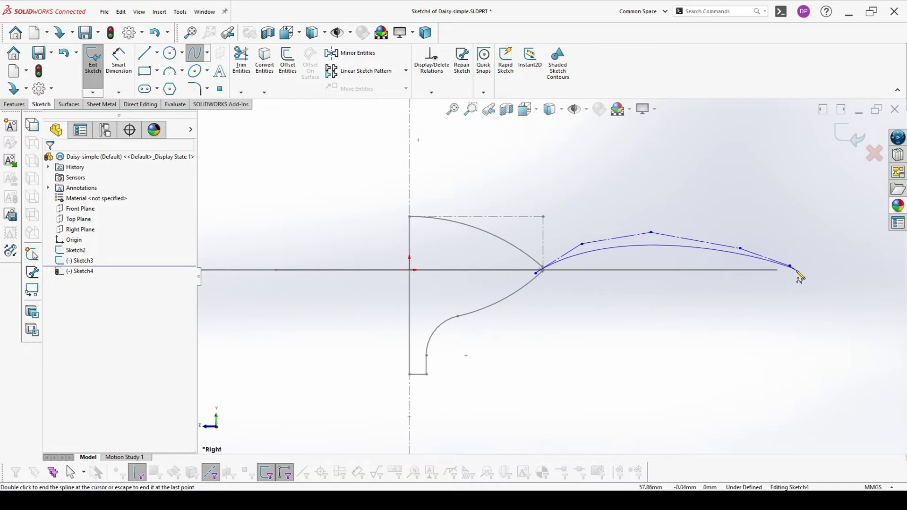
pyautogui.press('Escape')
pyautogui.scroll(-5, 525, 267)
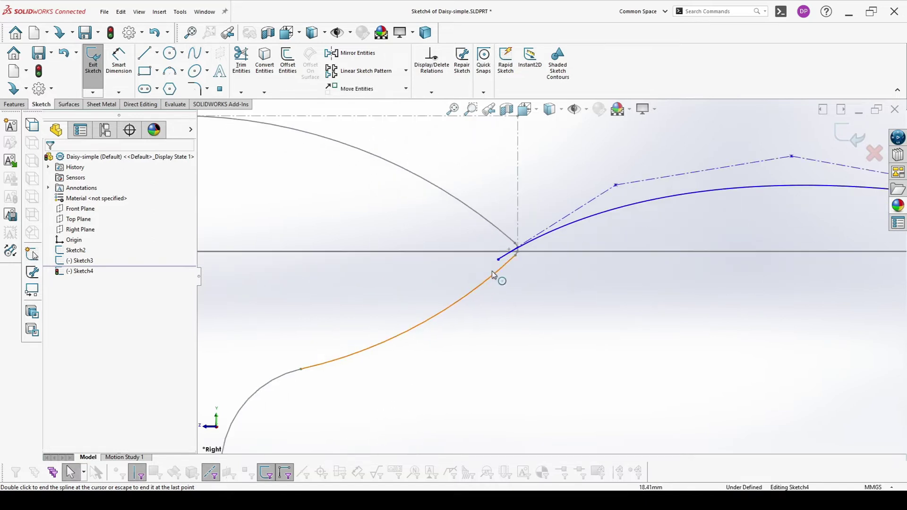
pyautogui.click(208, 53)
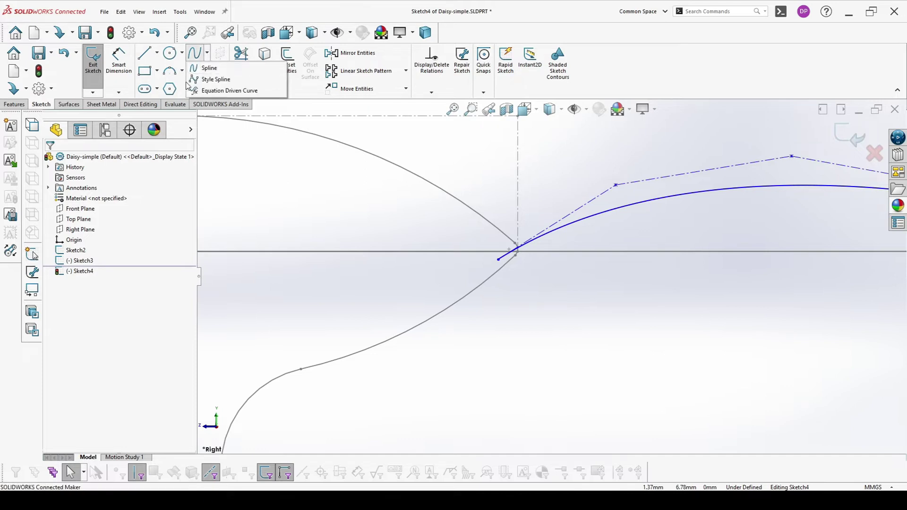
pyautogui.click(210, 79)
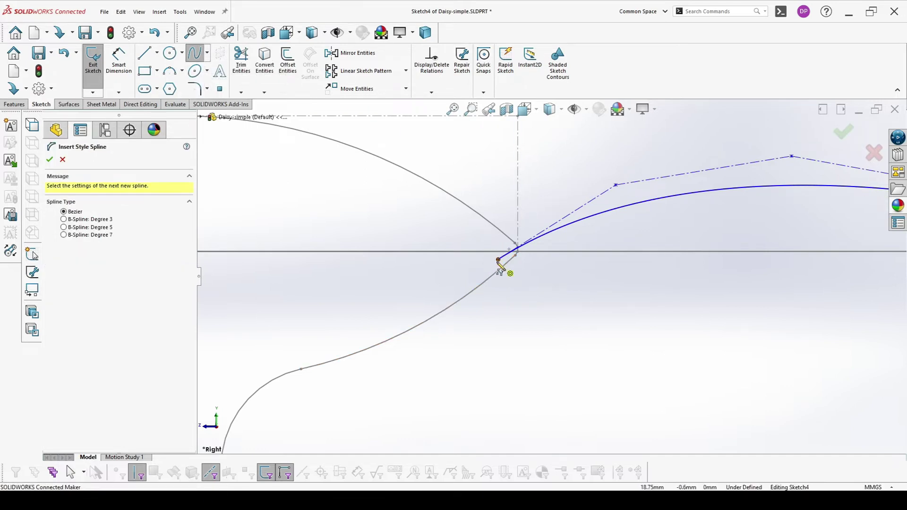
pyautogui.click(499, 260)
pyautogui.scroll(2, 558, 194)
pyautogui.press('Escape')
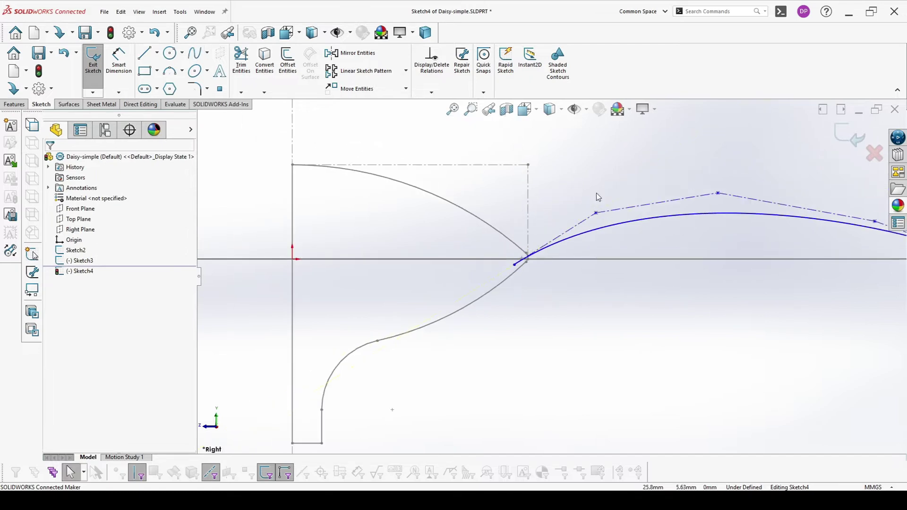
pyautogui.press('z')
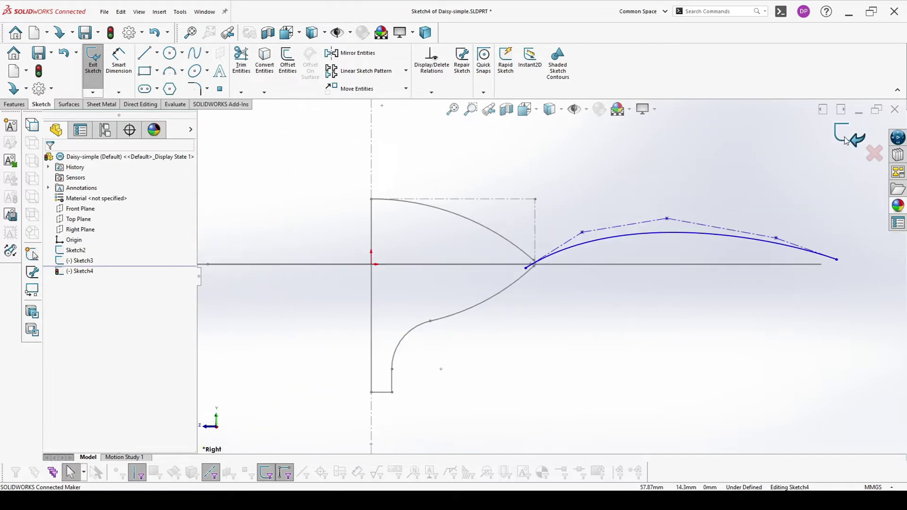
# Sketch a second Bezier style spline from the first spline's start point, arching above it and ending about 56.7 mm from the centerline.
pyautogui.scroll(-1, 561, 272)
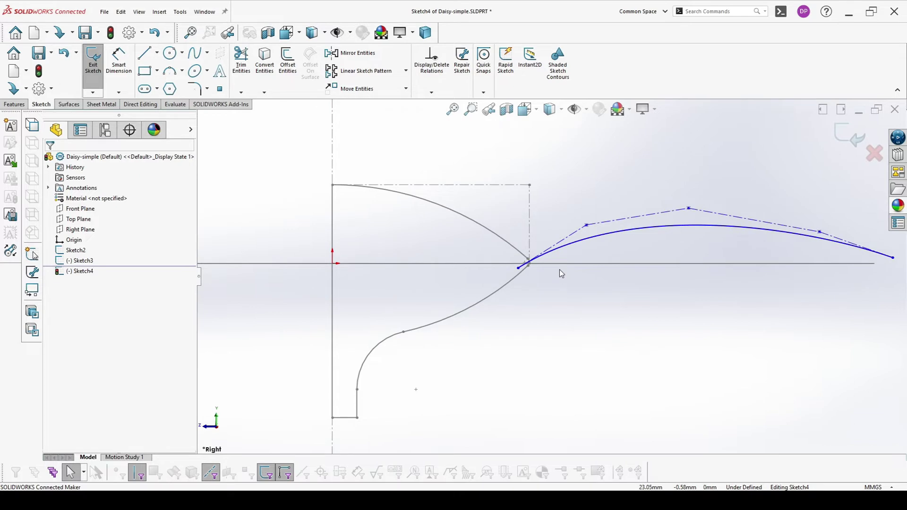
pyautogui.click(208, 54)
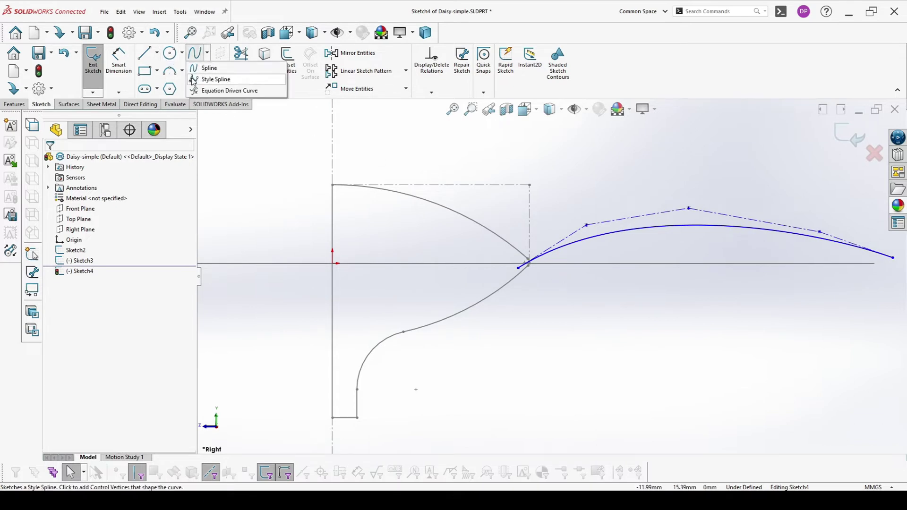
pyautogui.click(222, 80)
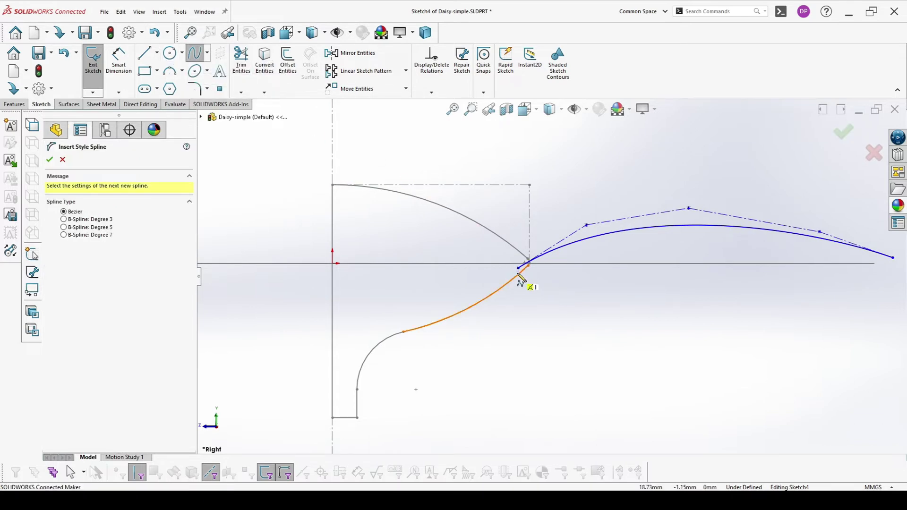
pyautogui.scroll(-3, 523, 279)
pyautogui.click(524, 272)
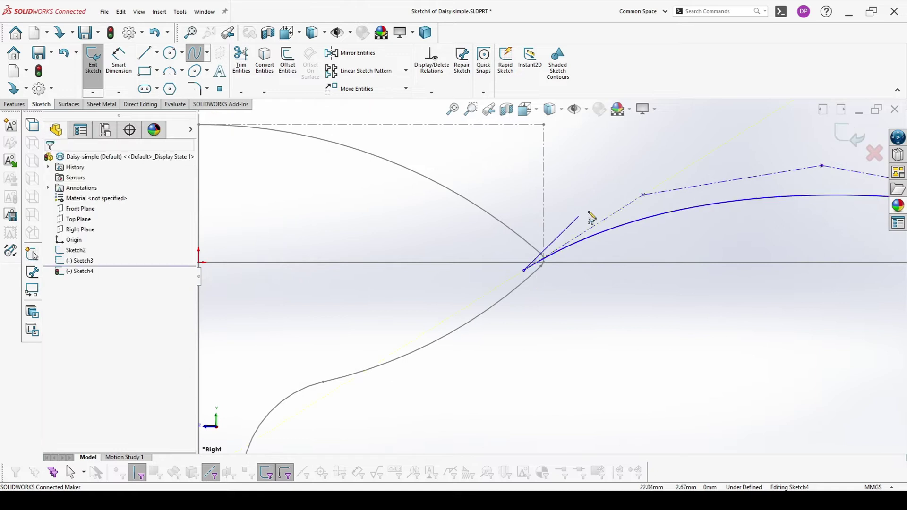
pyautogui.click(630, 148)
pyautogui.press('f')
pyautogui.click(735, 214)
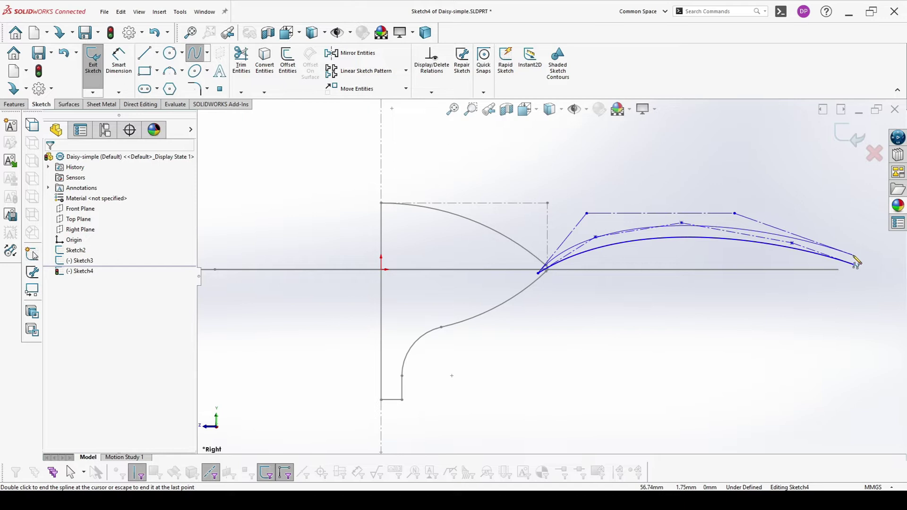
pyautogui.doubleClick(856, 255)
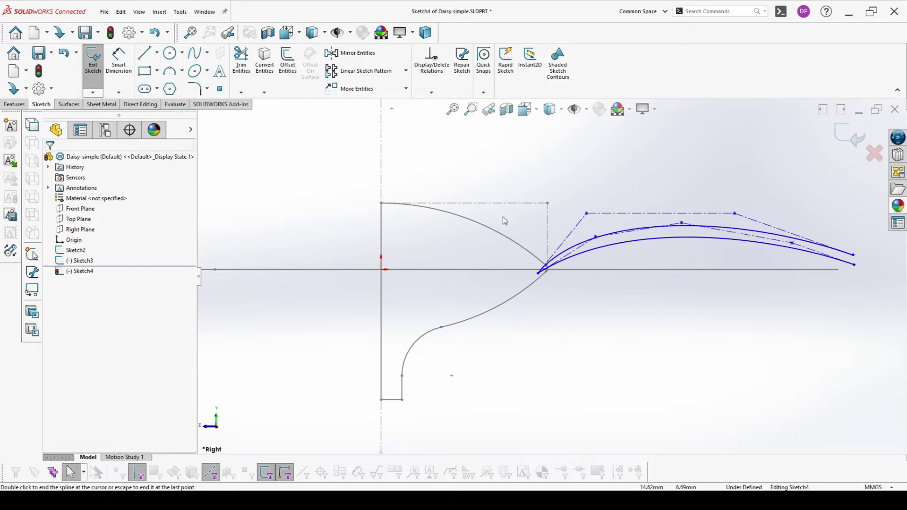
# Reshape the upper spline by moving its control vertices to about (26.6, 6.4) and (43.3, 7.5) and raising its outer endpoint slightly.
pyautogui.scroll(-2, 503, 217)
pyautogui.moveTo(813, 246); pyautogui.dragTo(830, 232)
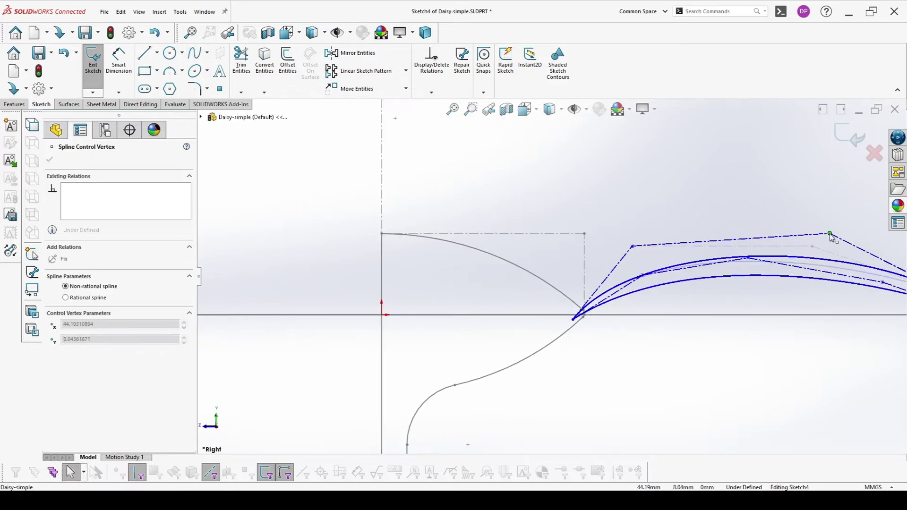
pyautogui.moveTo(635, 250); pyautogui.dragTo(652, 251)
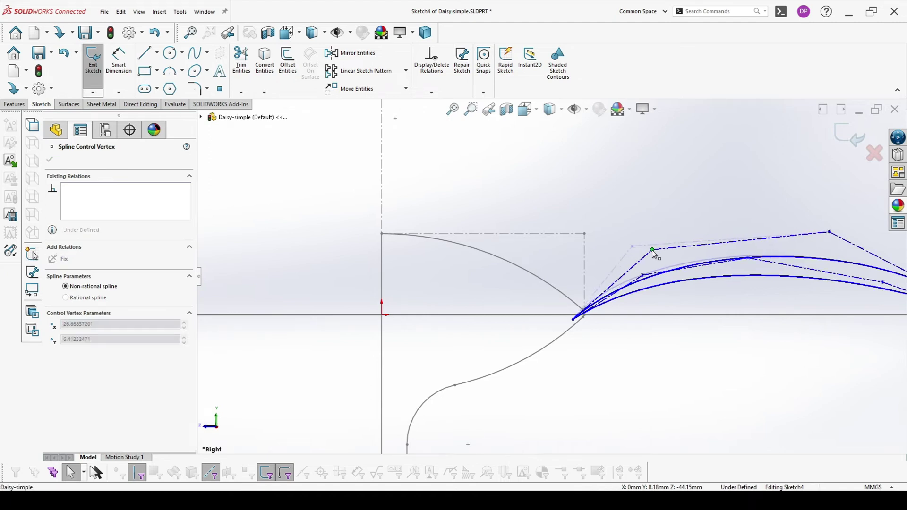
pyautogui.press('f')
pyautogui.scroll(-3, 674, 327)
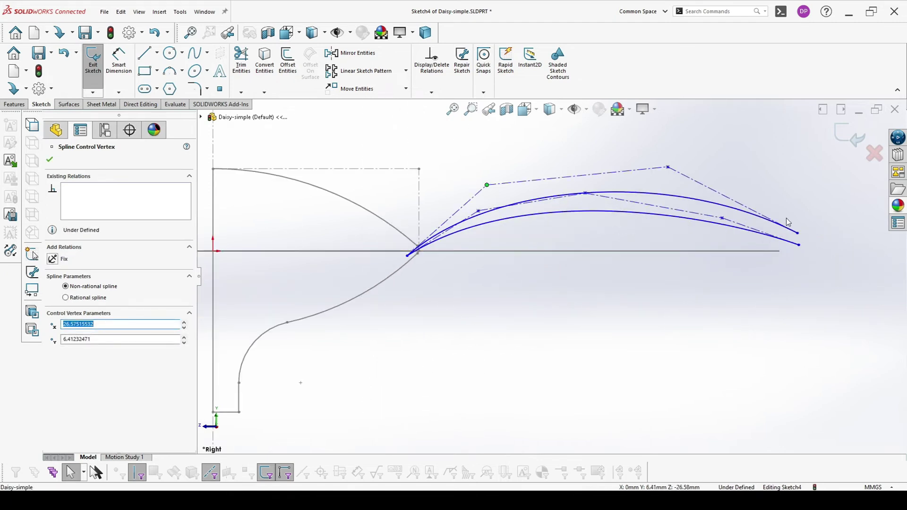
pyautogui.moveTo(668, 167); pyautogui.dragTo(659, 173)
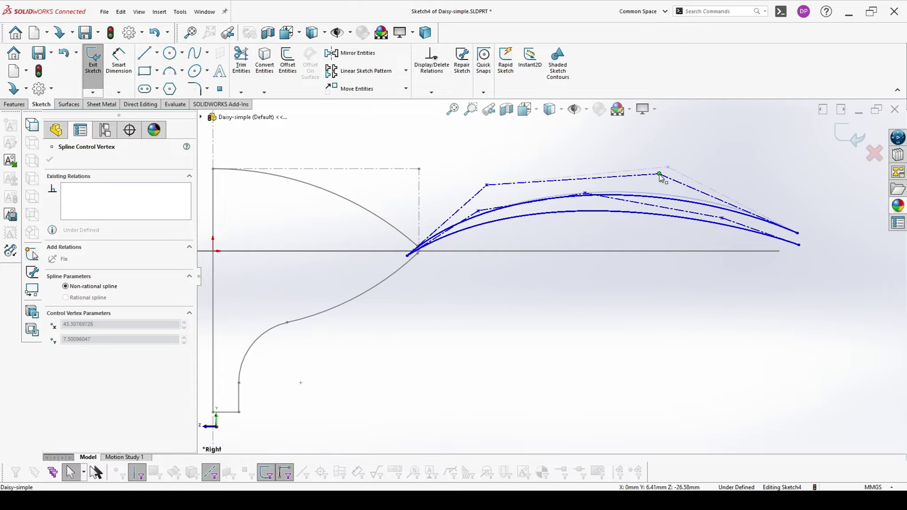
pyautogui.click(798, 233)
pyautogui.moveTo(801, 235); pyautogui.dragTo(803, 225)
pyautogui.click(756, 269)
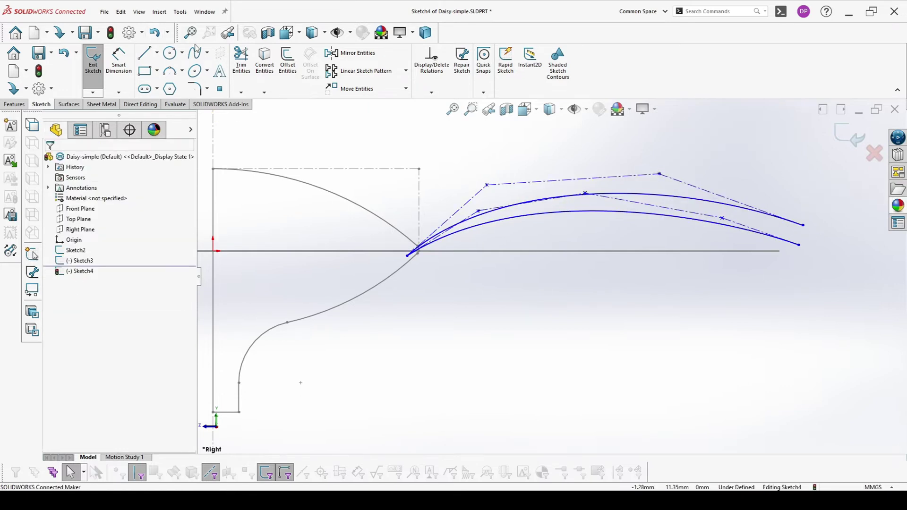
# Sketch a third Bezier style spline from the shared start point, with two intermediate control vertices, ending just below the other splines' outer ends.
pyautogui.click(209, 54)
pyautogui.click(215, 72)
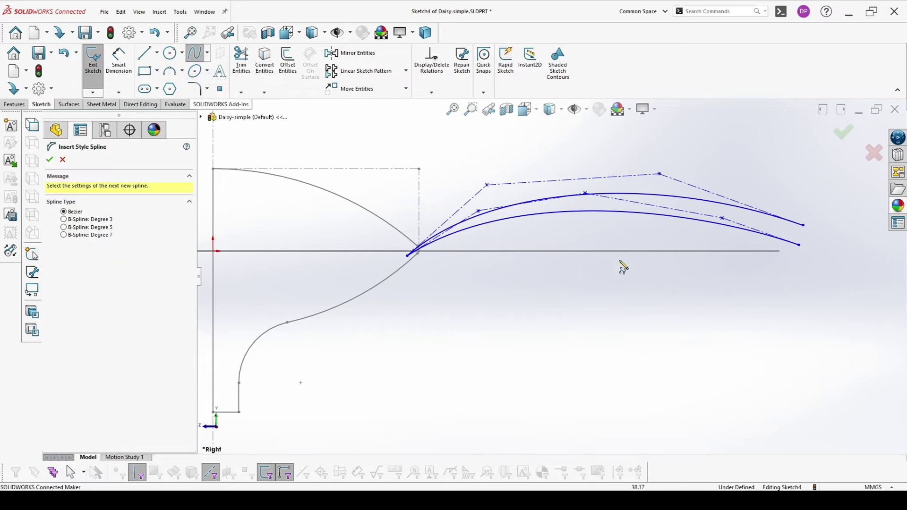
pyautogui.click(408, 256)
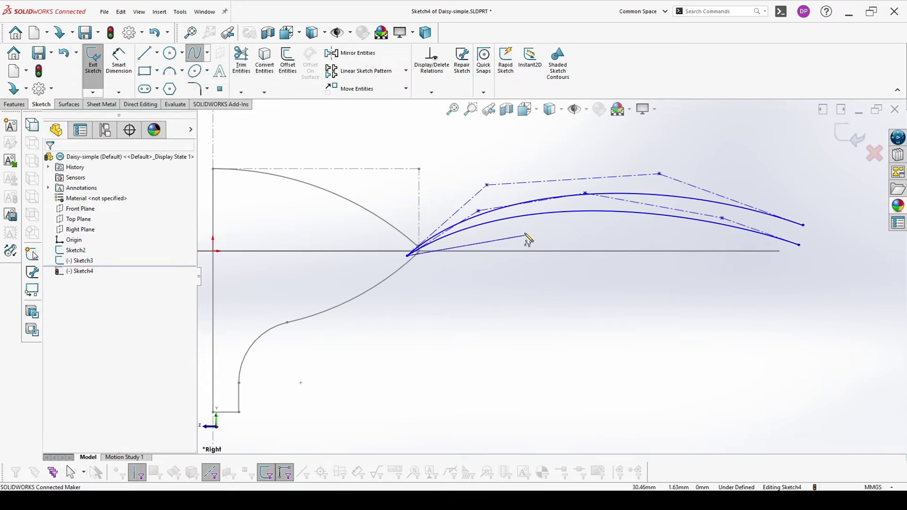
pyautogui.click(513, 231)
pyautogui.click(660, 231)
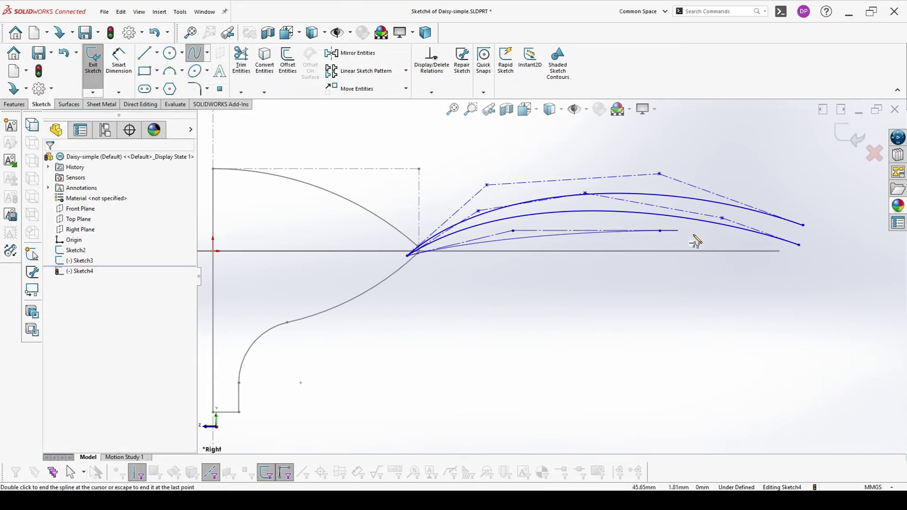
pyautogui.doubleClick(802, 253)
# Reshape the lowest spline into a steeper arch by raising its inner control vertex.
pyautogui.moveTo(514, 233)
pyautogui.mouseDown()
pyautogui.moveTo(522, 227)
pyautogui.moveTo(502, 225)
pyautogui.mouseUp()
pyautogui.scroll(-3, 510, 239)
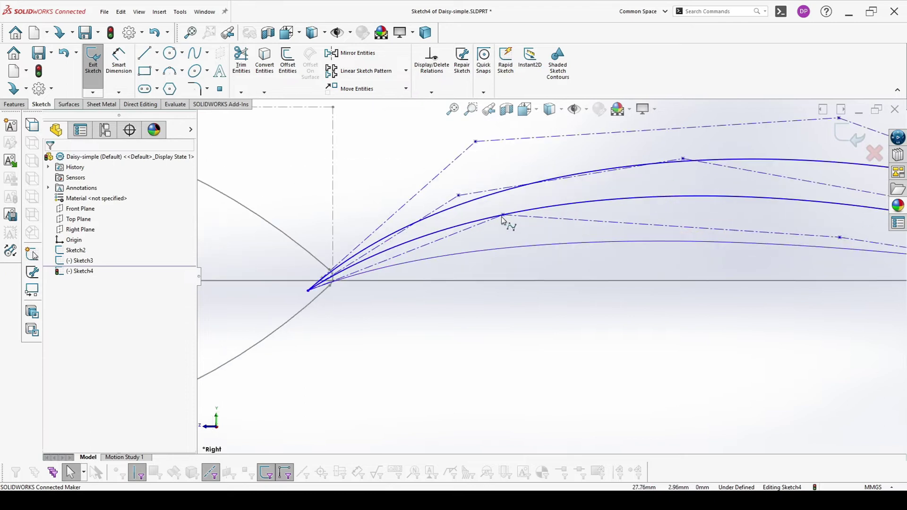
pyautogui.click(503, 215)
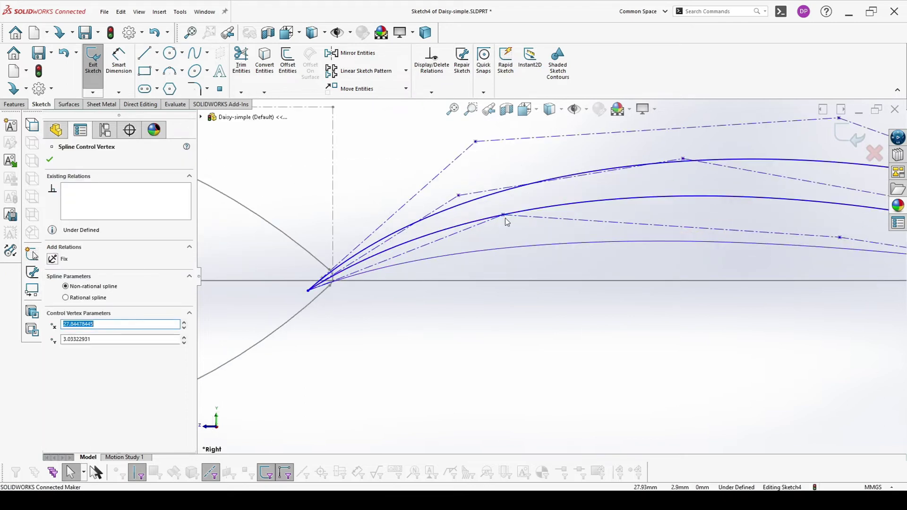
pyautogui.moveTo(504, 216); pyautogui.dragTo(512, 199)
pyautogui.click(594, 292)
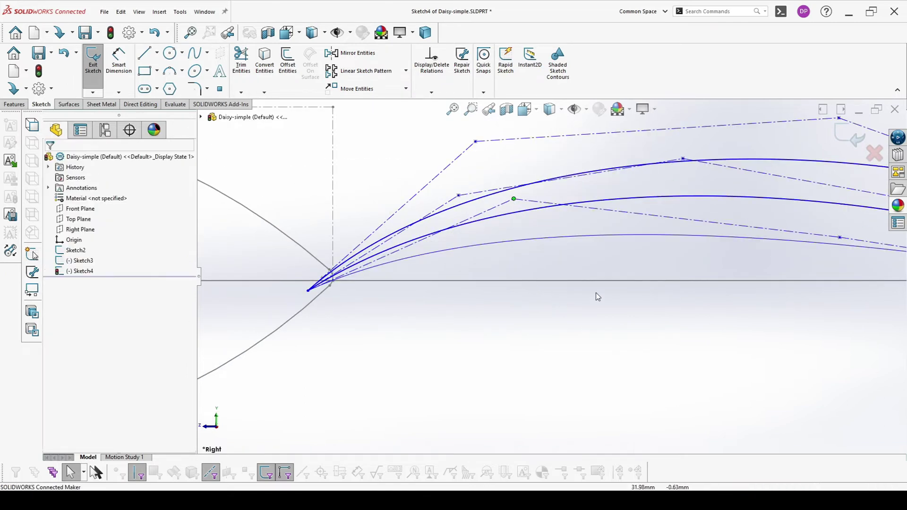
# Draw a vertical centerline about 10.7 mm long upward from the origin.
pyautogui.scroll(6, 610, 293)
pyautogui.scroll(-3, 715, 259)
pyautogui.moveTo(672, 306); pyautogui.dragTo(677, 300)
pyautogui.scroll(-8, 387, 322)
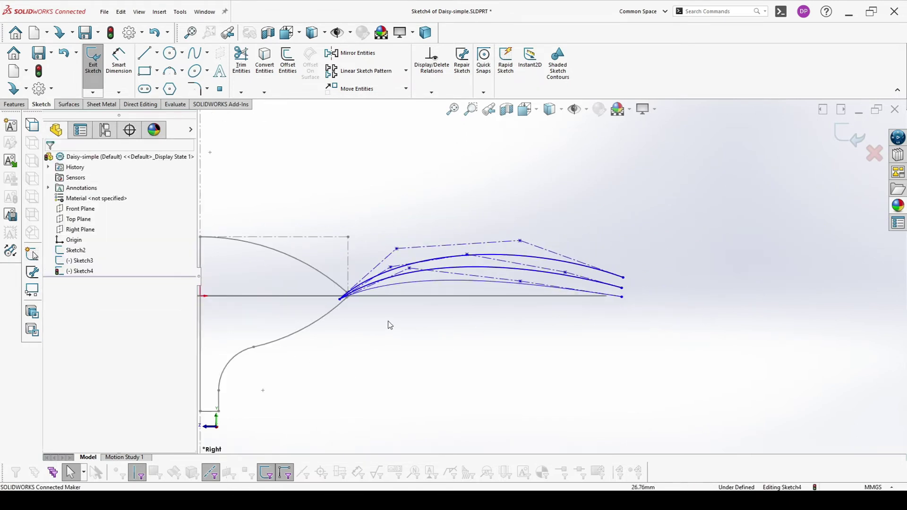
pyautogui.scroll(-2, 427, 242)
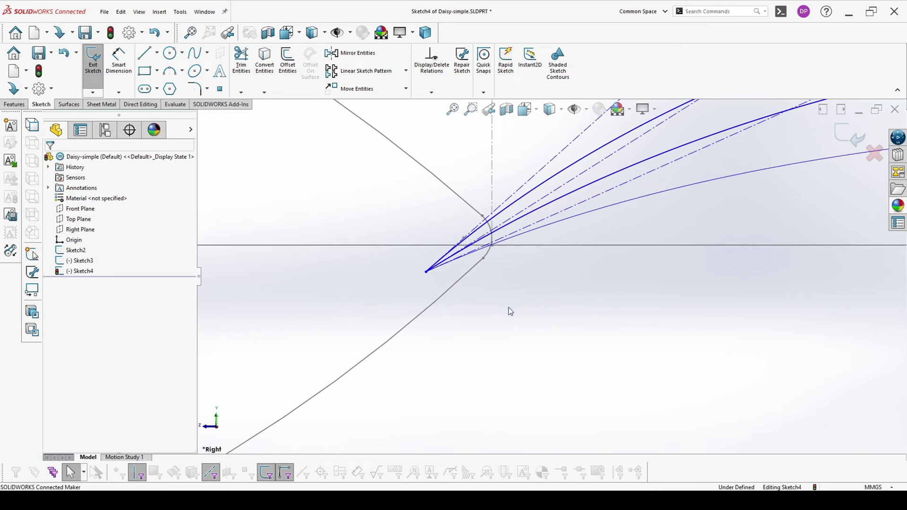
pyautogui.scroll(-2, 439, 273)
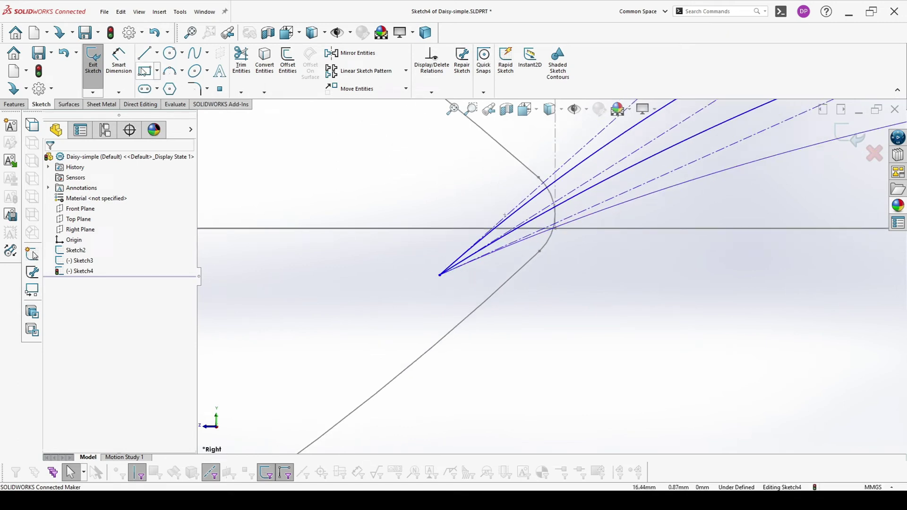
pyautogui.scroll(5, 482, 274)
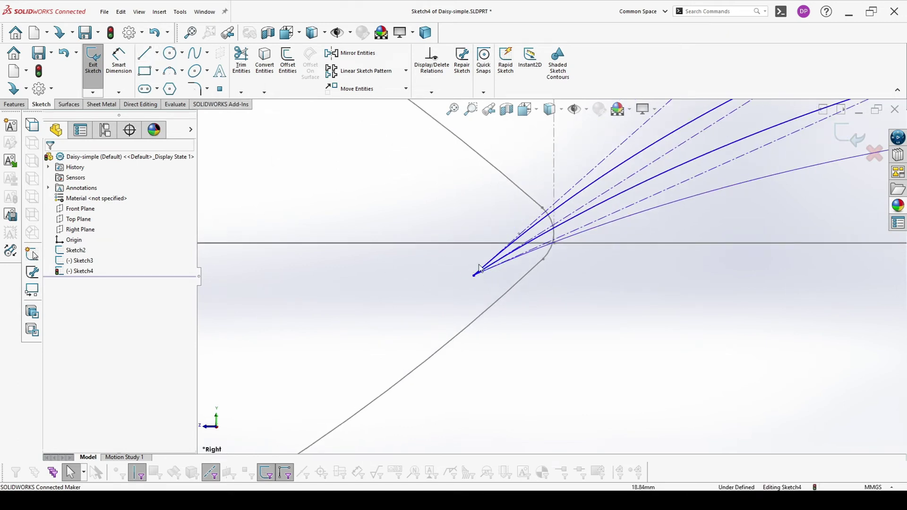
pyautogui.click(156, 55)
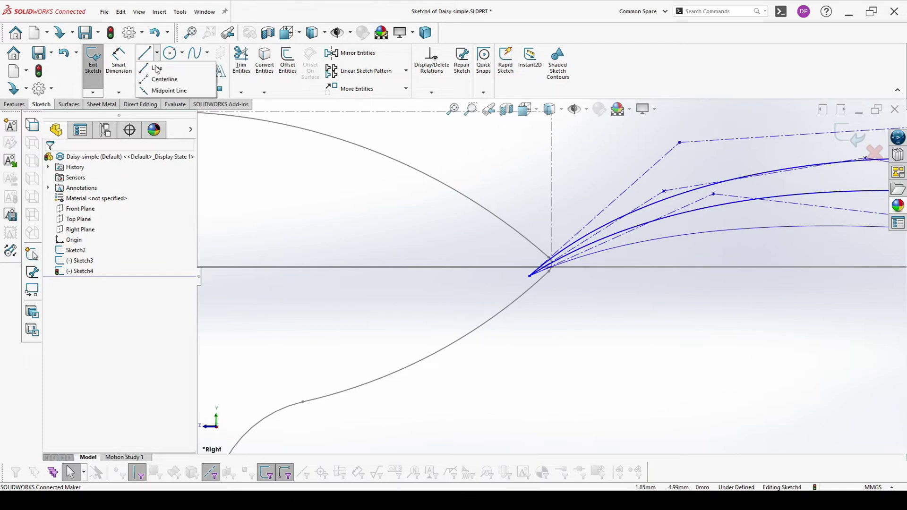
pyautogui.click(165, 78)
pyautogui.scroll(3, 364, 246)
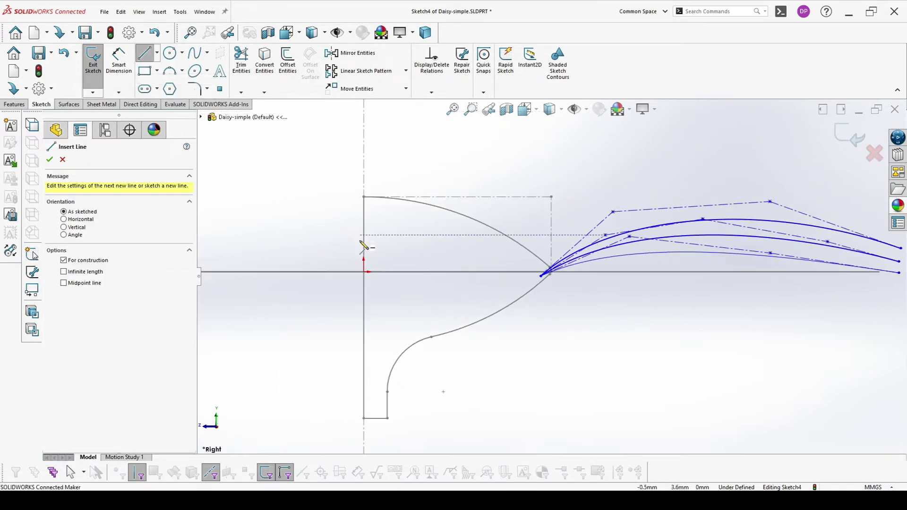
pyautogui.click(364, 271)
pyautogui.click(363, 172)
pyautogui.press('Escape')
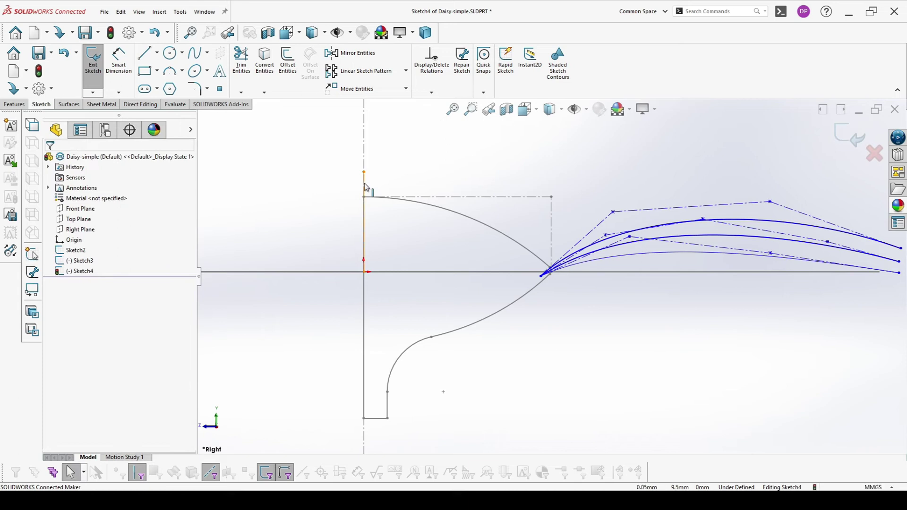
# Revolve the uppermost spline as a surface about the new centerline, using Mid Plane and a 30° angle.
pyautogui.click(364, 189)
pyautogui.click(69, 105)
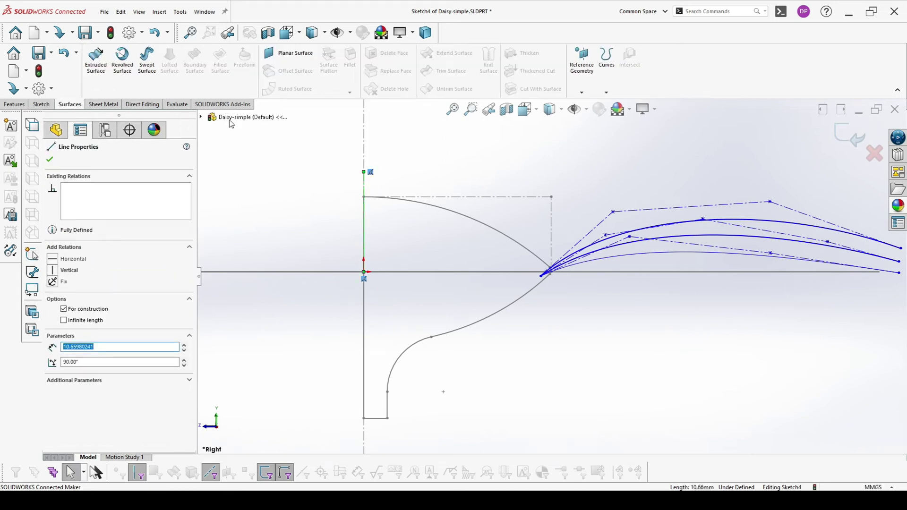
pyautogui.click(123, 59)
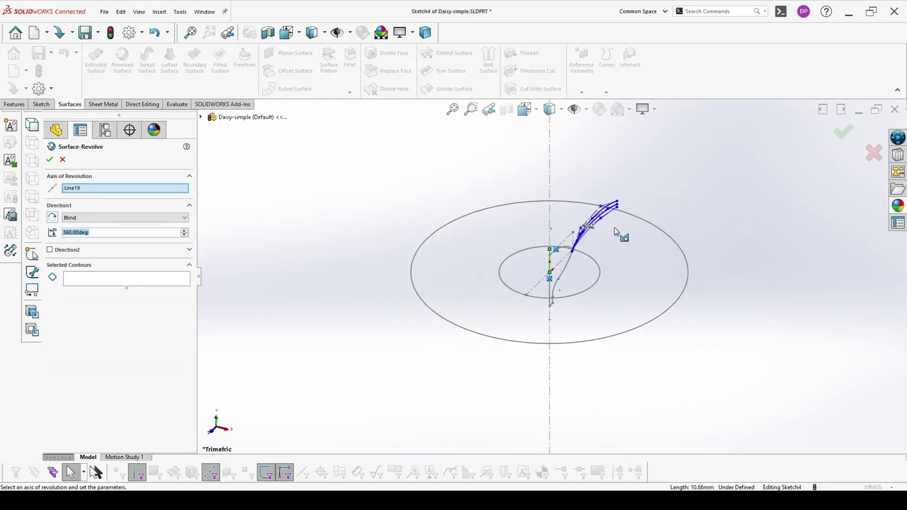
pyautogui.click(109, 282)
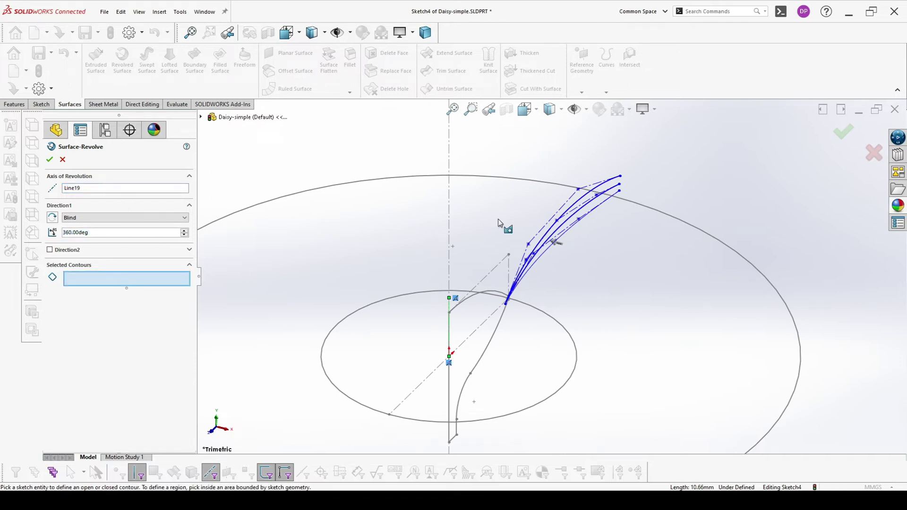
pyautogui.click(577, 213)
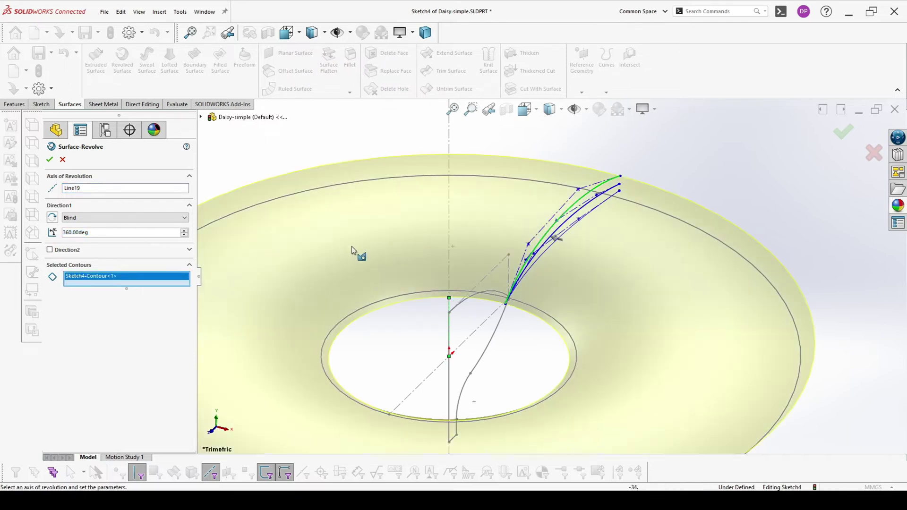
pyautogui.click(106, 217)
pyautogui.click(88, 256)
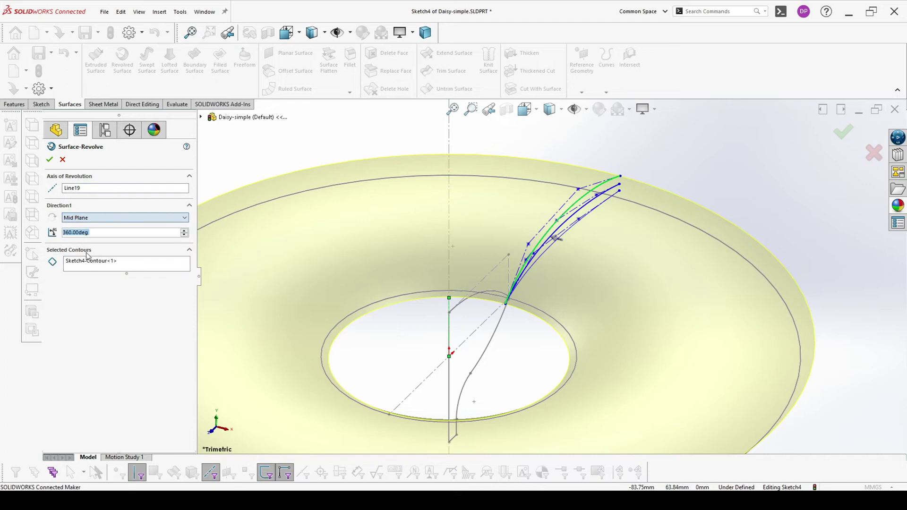
pyautogui.write('30')
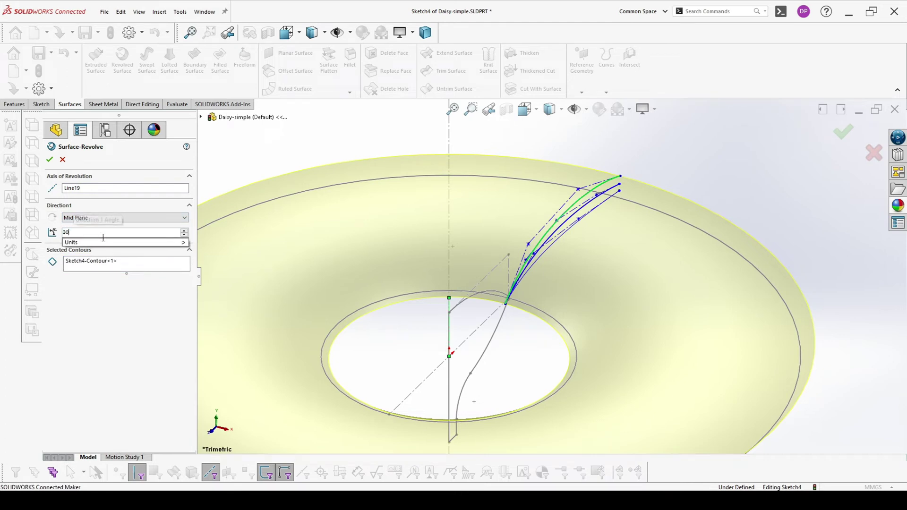
pyautogui.press('Return')
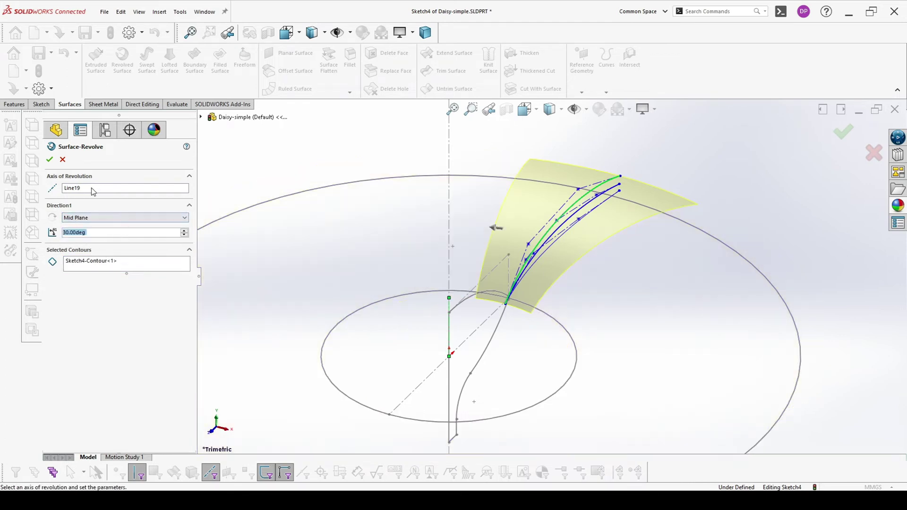
pyautogui.click(49, 160)
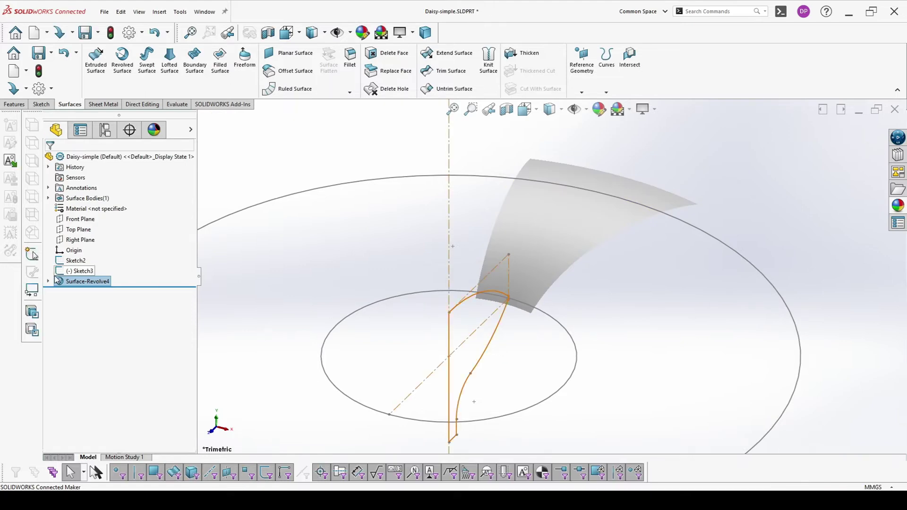
# Reuse the spline sketch to revolve the middle spline as a surface about the profile sketch's vertical axis, Mid Plane, 30°.
pyautogui.click(49, 282)
pyautogui.click(86, 293)
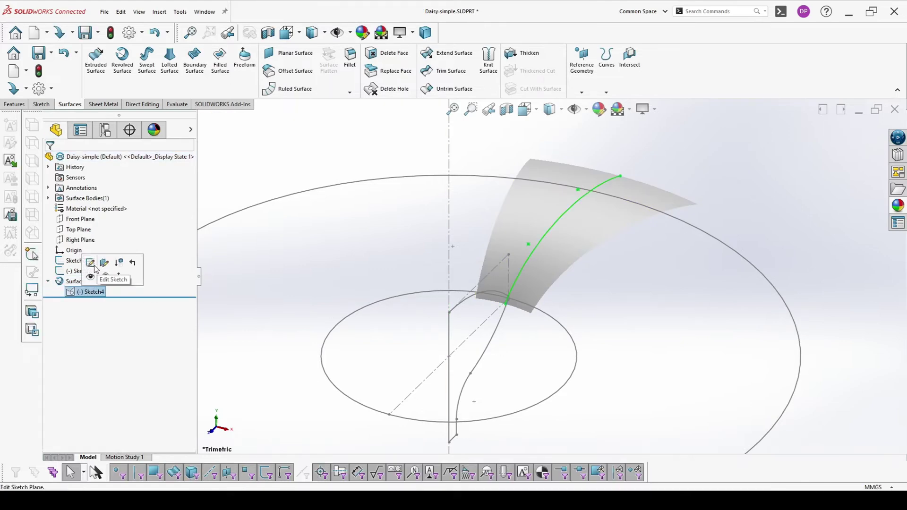
pyautogui.click(123, 59)
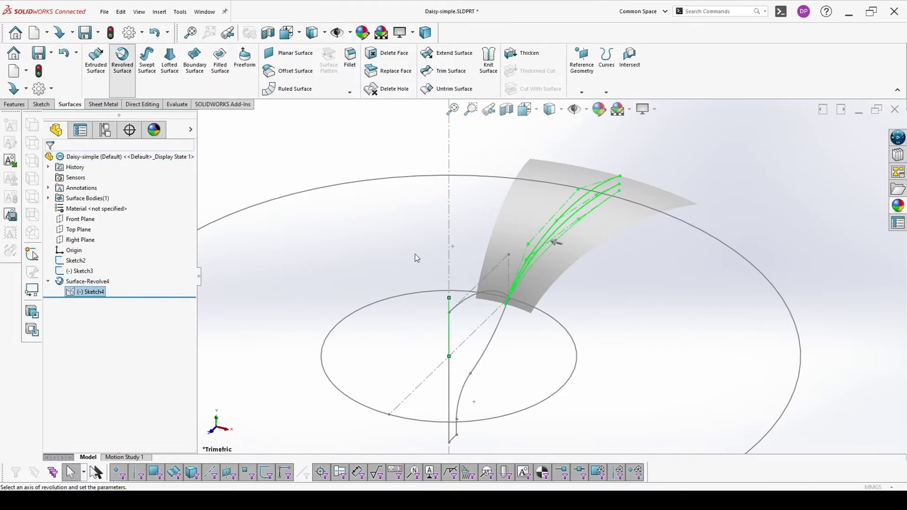
pyautogui.click(449, 308)
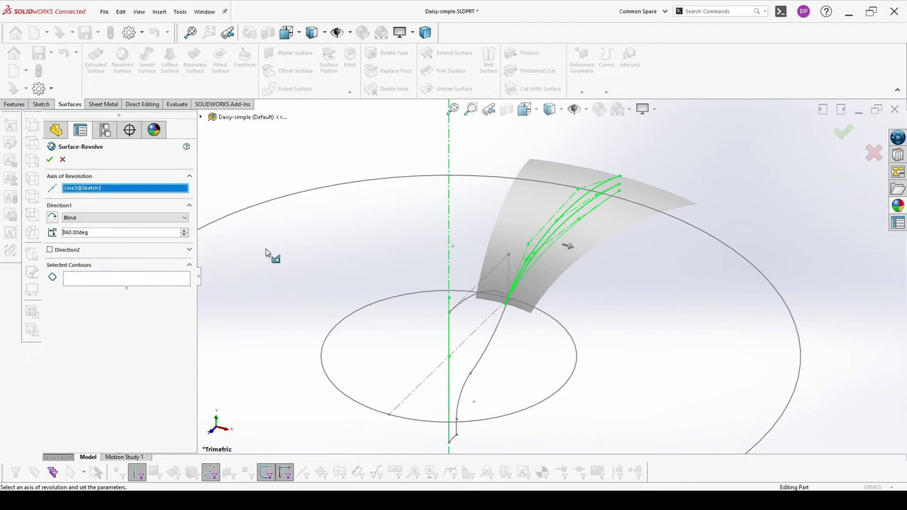
pyautogui.click(110, 282)
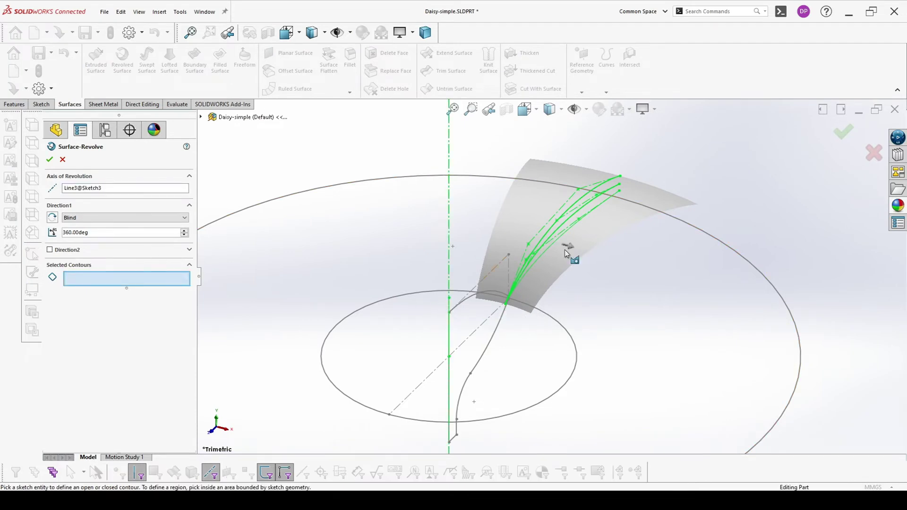
pyautogui.click(592, 204)
pyautogui.click(91, 219)
pyautogui.click(86, 255)
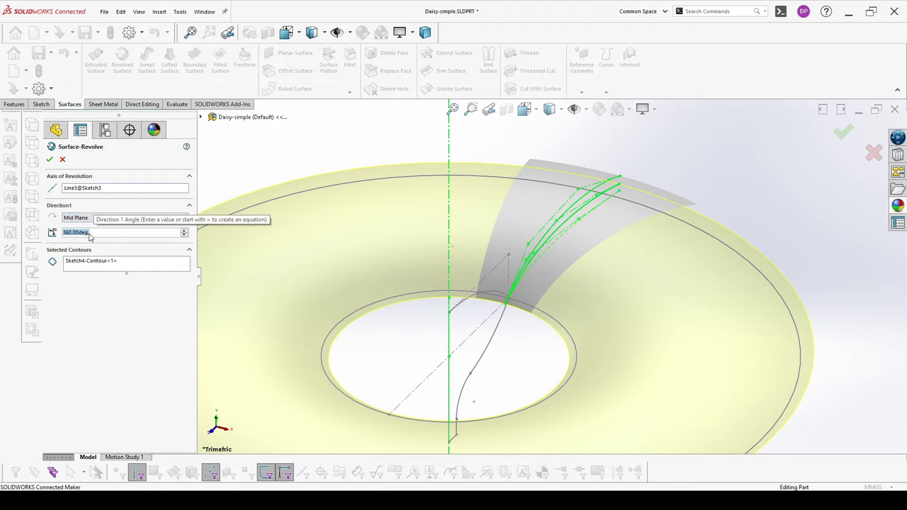
pyautogui.write('30')
pyautogui.press('Return')
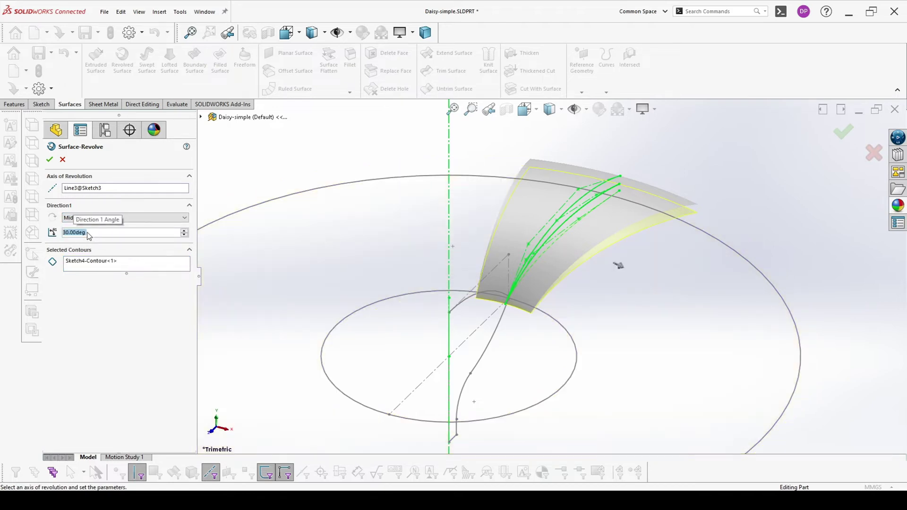
pyautogui.click(50, 160)
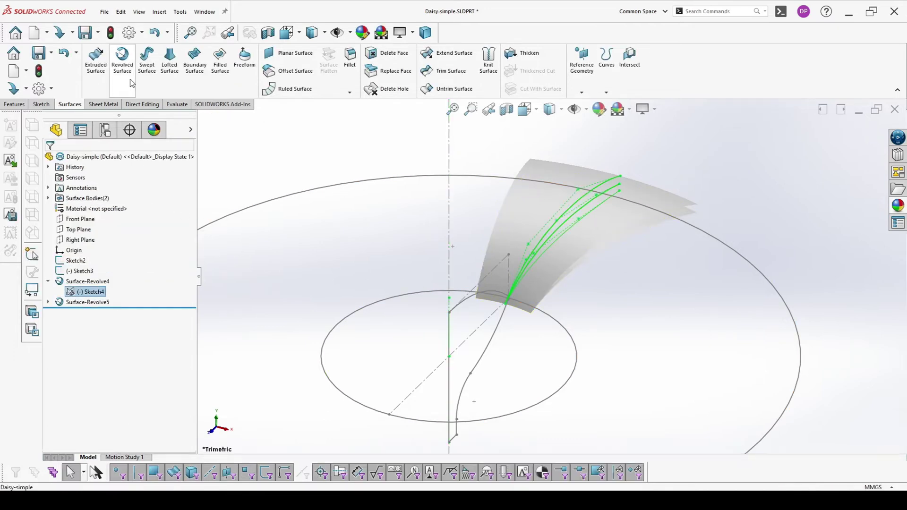
# Revolve the lowest spline of the same sketch as a surface about the profile sketch's vertical axis, Mid Plane, 30°.
pyautogui.click(123, 62)
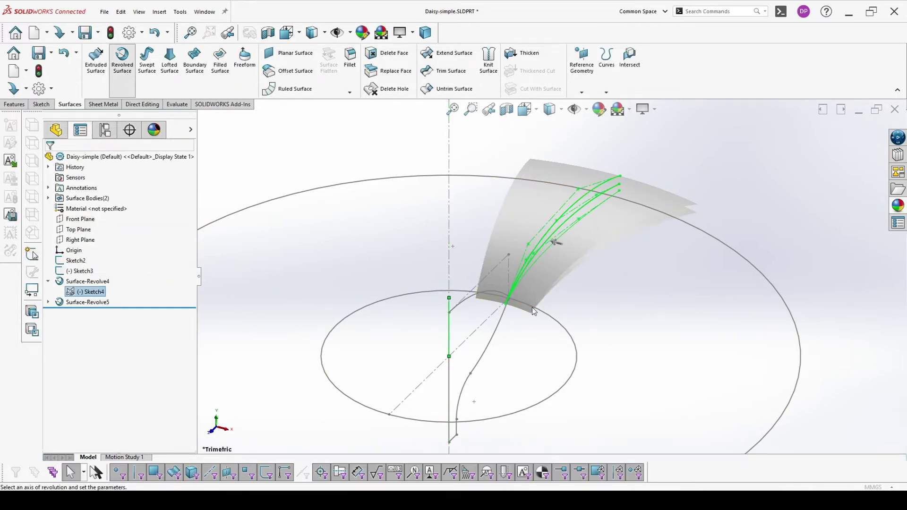
pyautogui.click(450, 309)
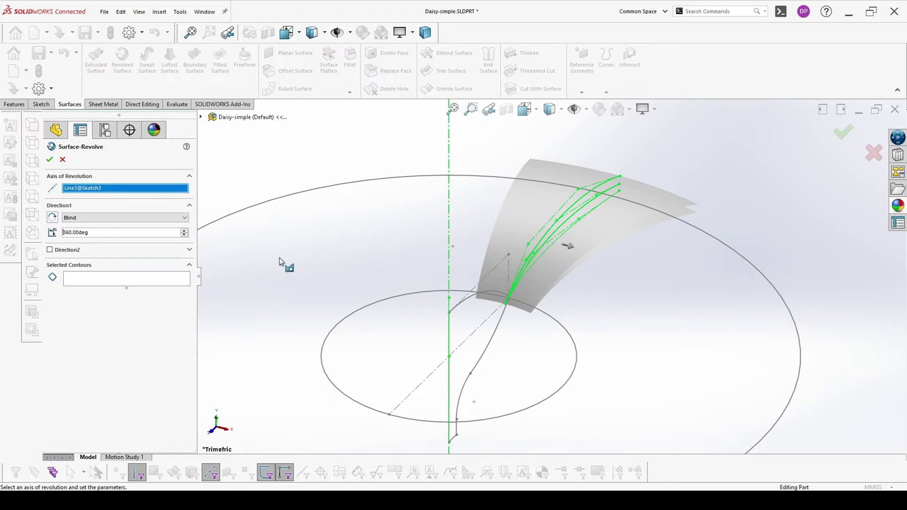
pyautogui.click(107, 281)
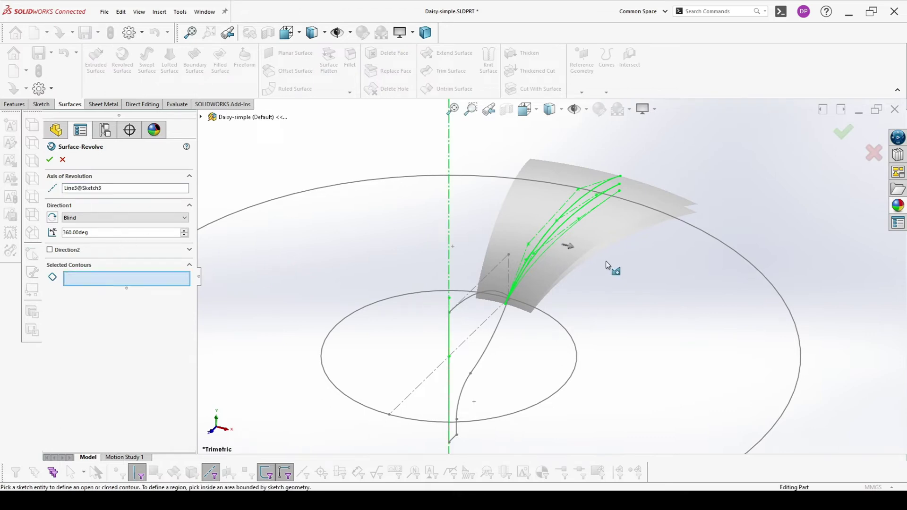
pyautogui.click(584, 219)
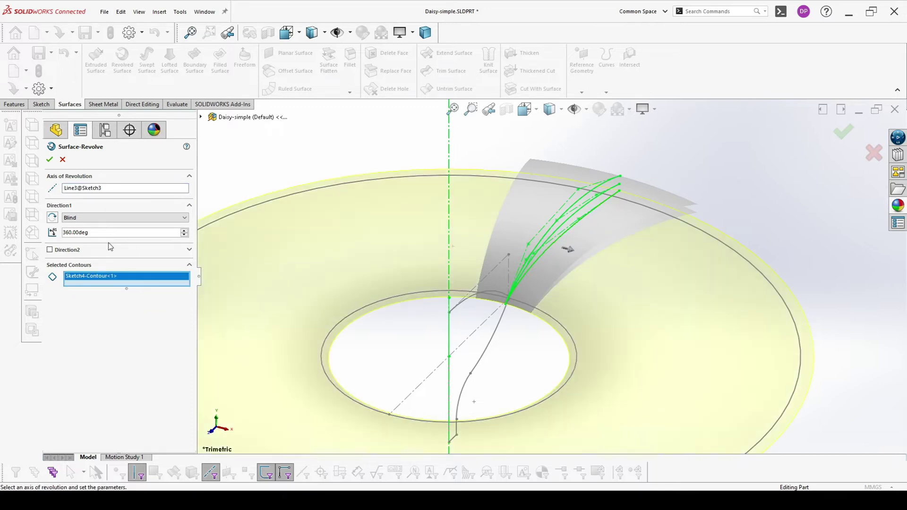
pyautogui.click(93, 218)
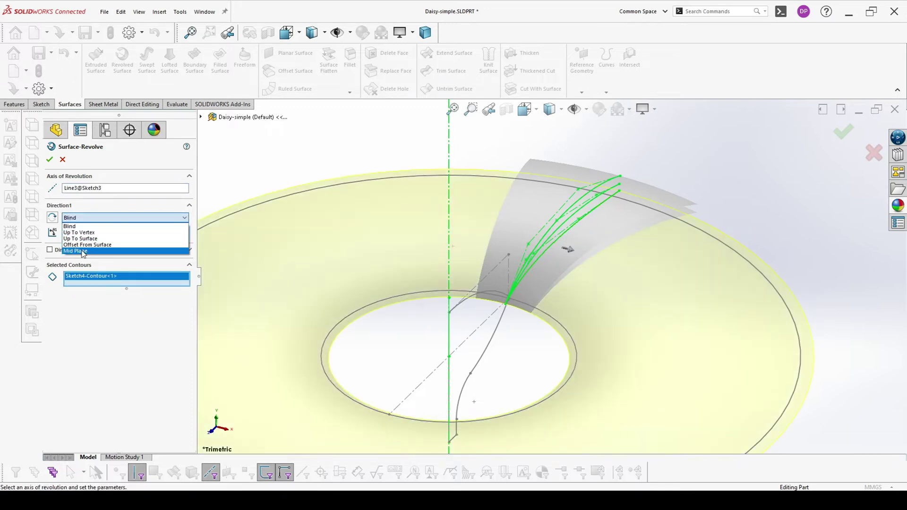
pyautogui.click(83, 252)
pyautogui.write('30')
pyautogui.press('Return')
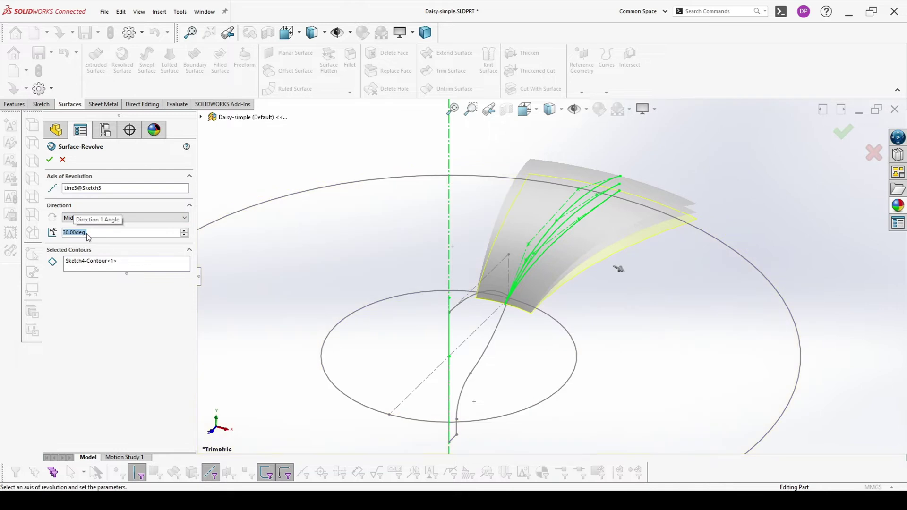
pyautogui.click(51, 161)
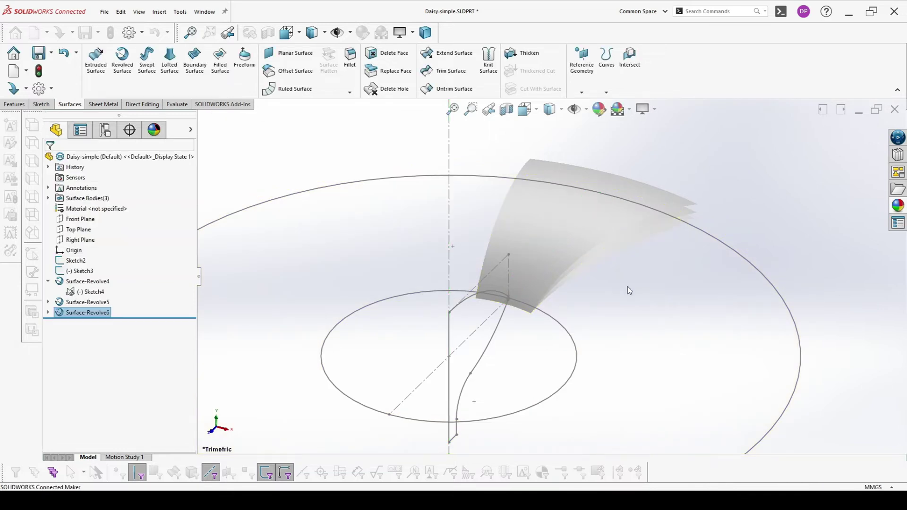
# Start a sketch on the Top Plane and draw a vertical centerline from the origin up to the outer circle.
pyautogui.click(78, 229)
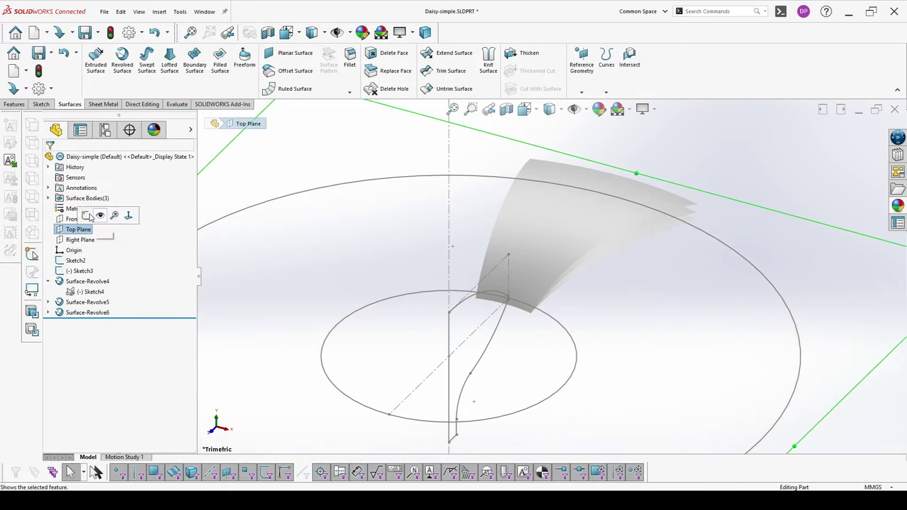
pyautogui.click(86, 218)
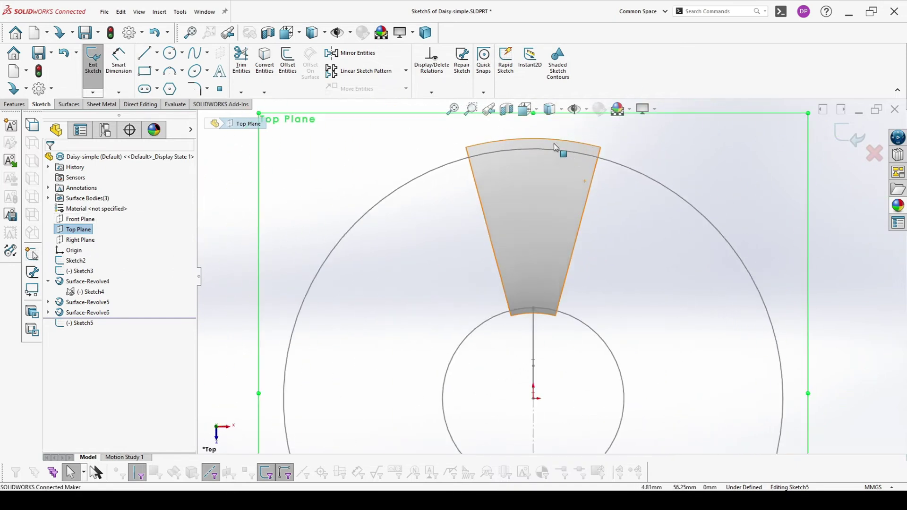
pyautogui.scroll(-2, 537, 290)
pyautogui.click(158, 55)
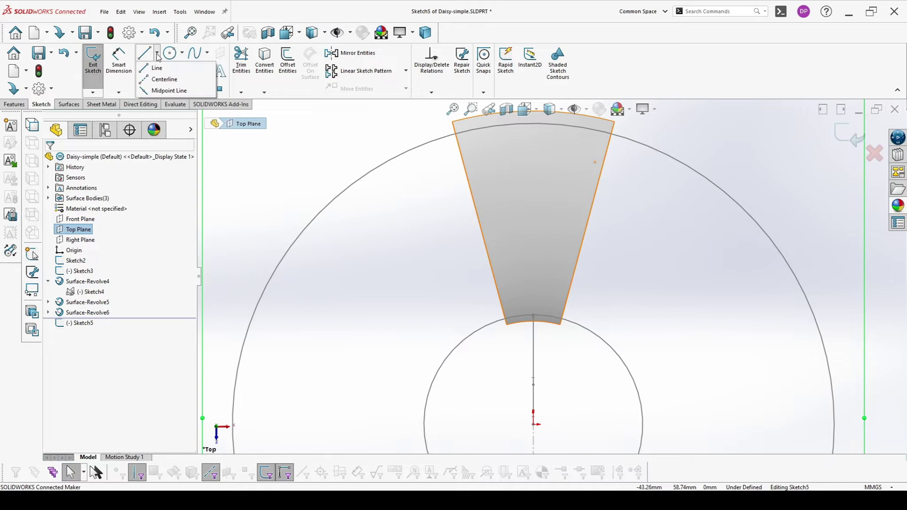
pyautogui.click(156, 68)
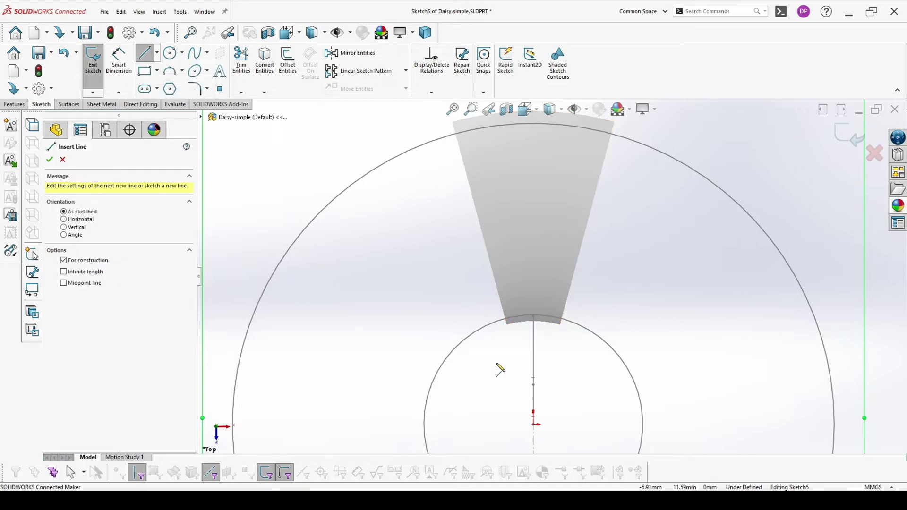
pyautogui.click(534, 424)
pyautogui.click(533, 124)
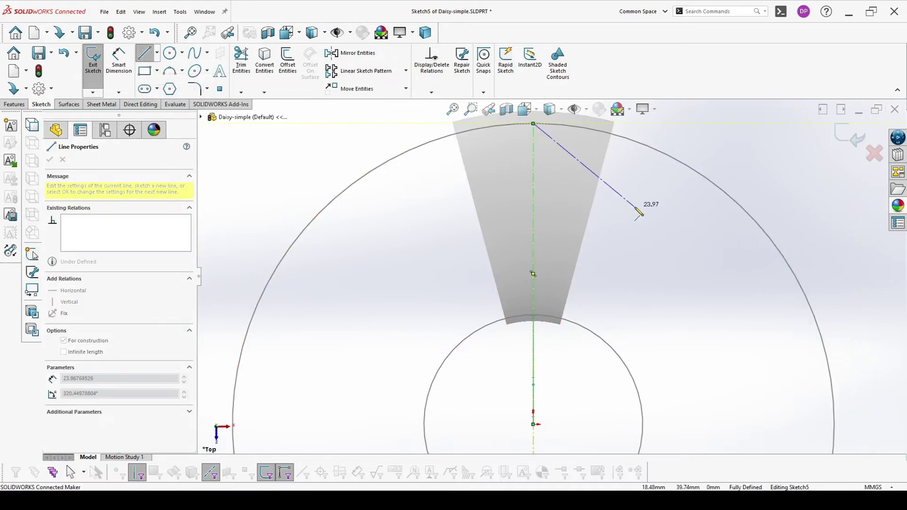
pyautogui.press('Escape')
# Draw a Bezier style spline outlining the petal's left half, from the surfaces' inner edge to the centerline near the outer circle.
pyautogui.click(209, 58)
pyautogui.click(255, 75)
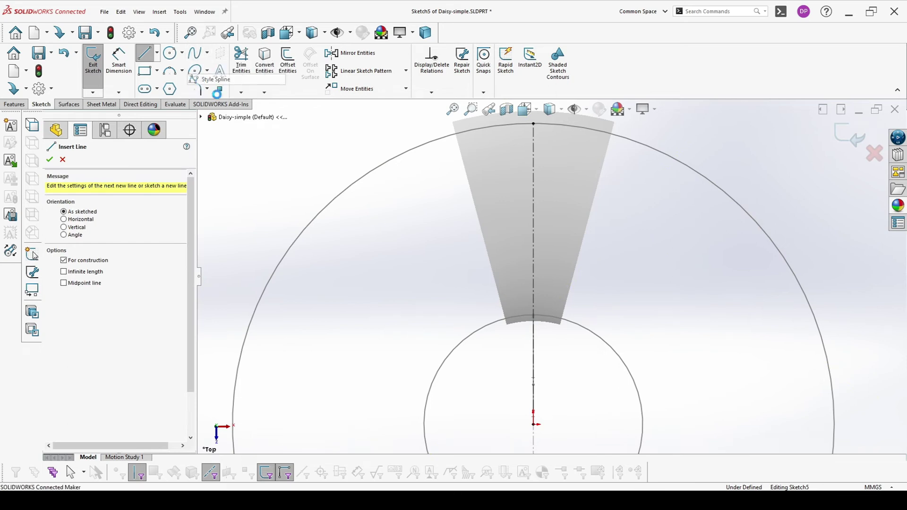
pyautogui.click(527, 323)
pyautogui.click(518, 287)
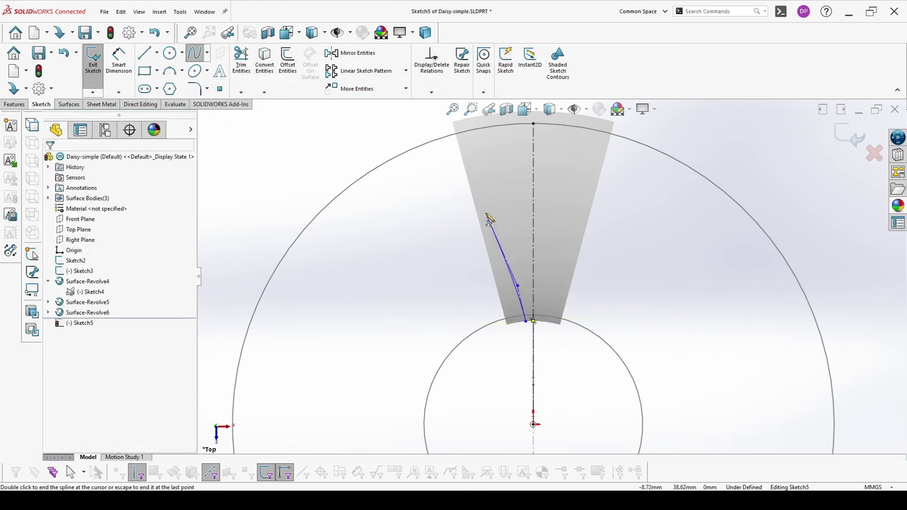
pyautogui.click(511, 129)
pyautogui.doubleClick(533, 129)
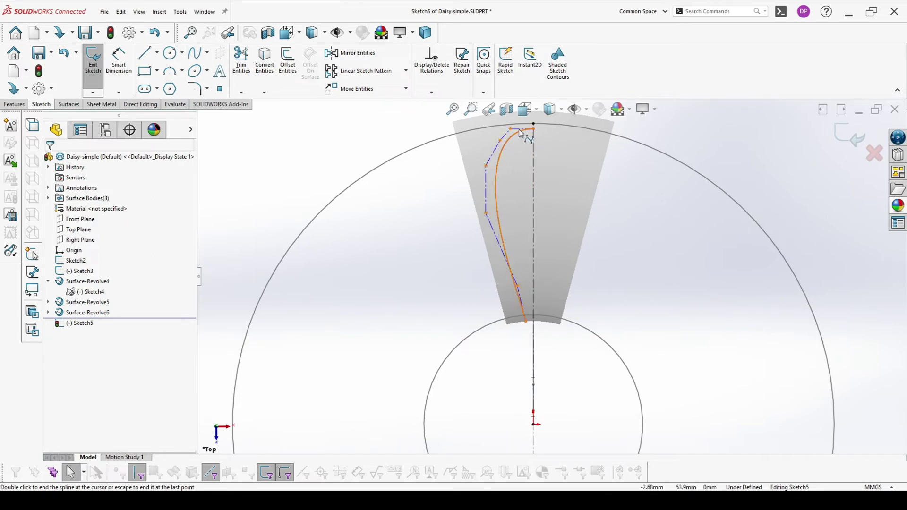
# Make the spline's top control segment horizontal, attach its end to the centerline's upper endpoint, and move the upper control points inward.
pyautogui.click(521, 129)
pyautogui.click(547, 87)
pyautogui.moveTo(533, 129); pyautogui.dragTo(533, 124)
pyautogui.scroll(-3, 504, 143)
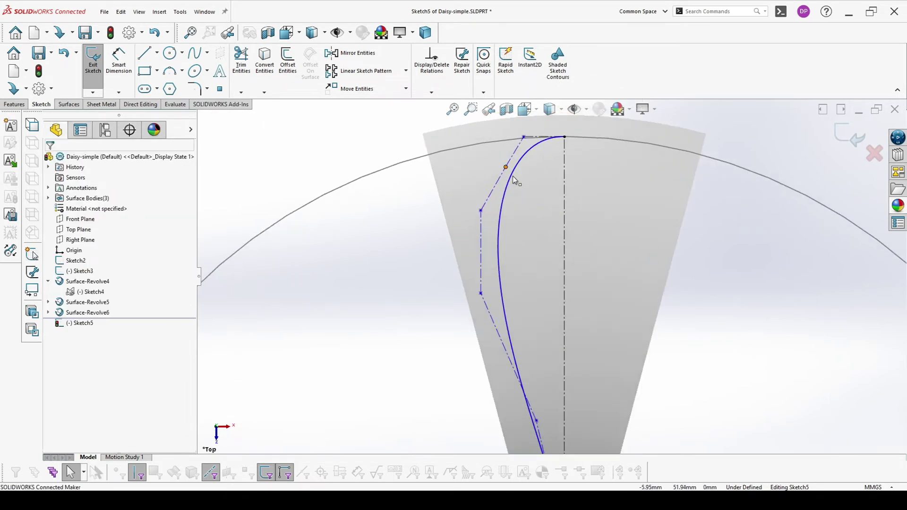
pyautogui.moveTo(507, 167); pyautogui.dragTo(531, 199)
pyautogui.moveTo(524, 137); pyautogui.dragTo(538, 136)
pyautogui.click(370, 225)
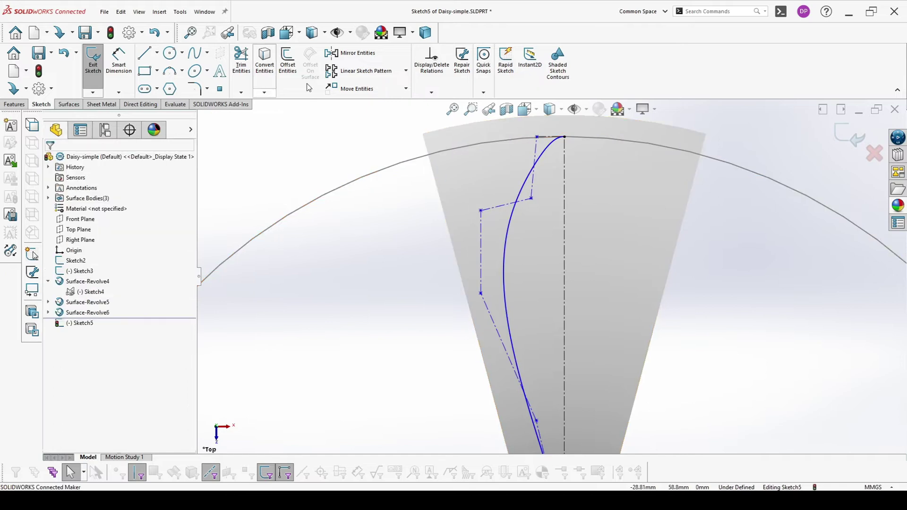
# Mirror the style spline about the vertical centerline, keeping the original, to complete the petal outline.
pyautogui.click(360, 53)
pyautogui.click(541, 162)
pyautogui.click(102, 270)
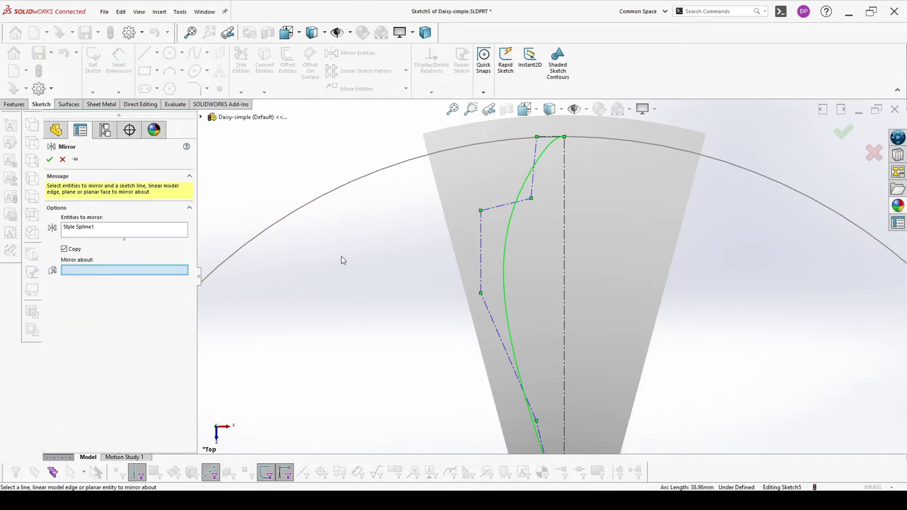
pyautogui.click(566, 228)
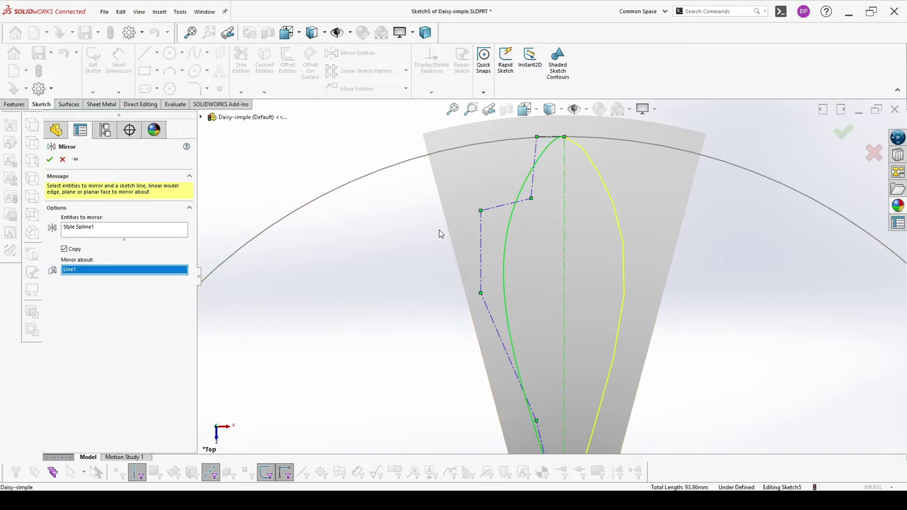
pyautogui.click(50, 160)
# Refine the petal outline by shifting the left spline's control points near the tip, the widest part and the base.
pyautogui.scroll(-5, 523, 226)
pyautogui.scroll(3, 523, 226)
pyautogui.moveTo(519, 218); pyautogui.dragTo(527, 226)
pyautogui.moveTo(483, 283); pyautogui.dragTo(490, 299)
pyautogui.moveTo(521, 368); pyautogui.dragTo(520, 357)
pyautogui.moveTo(491, 299); pyautogui.dragTo(482, 283)
pyautogui.scroll(3, 563, 289)
pyautogui.scroll(-2, 564, 290)
pyautogui.click(373, 231)
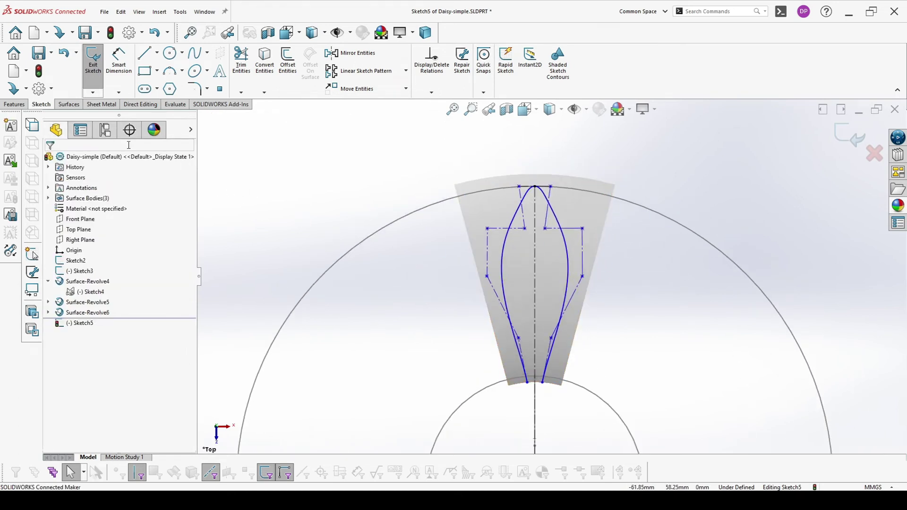
# Trim the three revolved surfaces with the petal sketch, keeping the regions inside the outline on all three.
pyautogui.click(69, 104)
pyautogui.click(446, 75)
pyautogui.click(543, 255)
pyautogui.moveTo(542, 255)
pyautogui.mouseDown(button='middle')
pyautogui.moveTo(592, 240)
pyautogui.moveTo(488, 276)
pyautogui.mouseUp(button='middle')
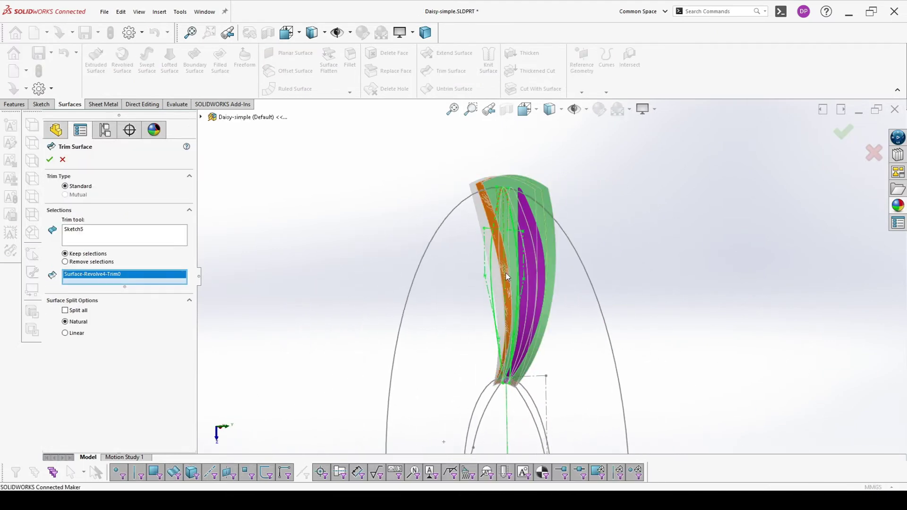
pyautogui.click(504, 278)
pyautogui.click(503, 277)
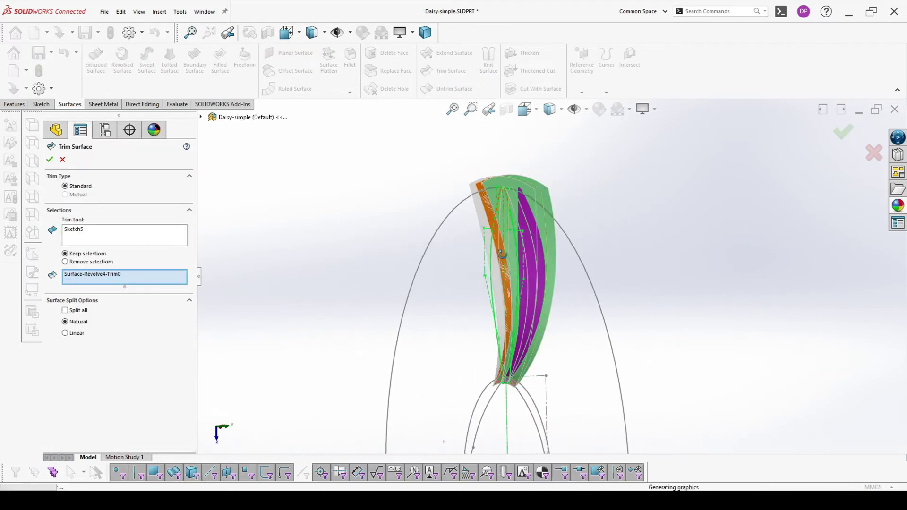
pyautogui.moveTo(439, 238); pyautogui.dragTo(466, 238, button='middle')
pyautogui.click(444, 243)
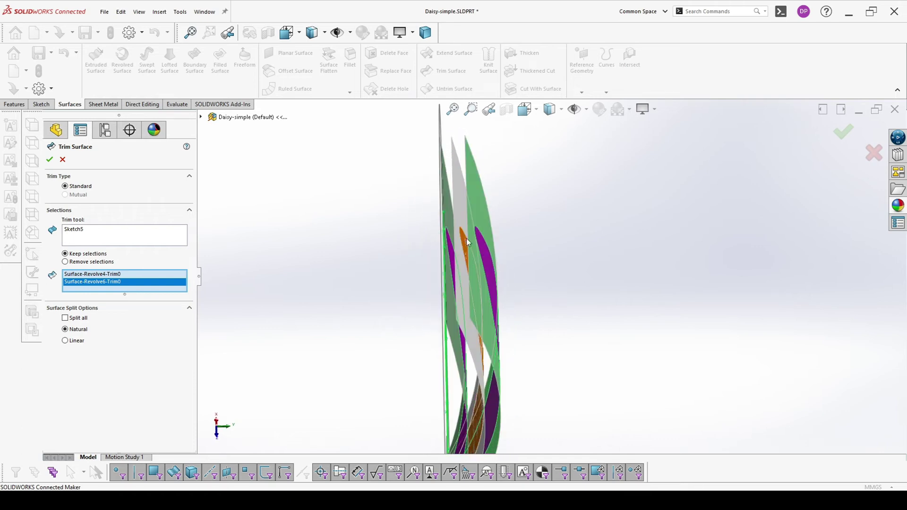
pyautogui.click(464, 237)
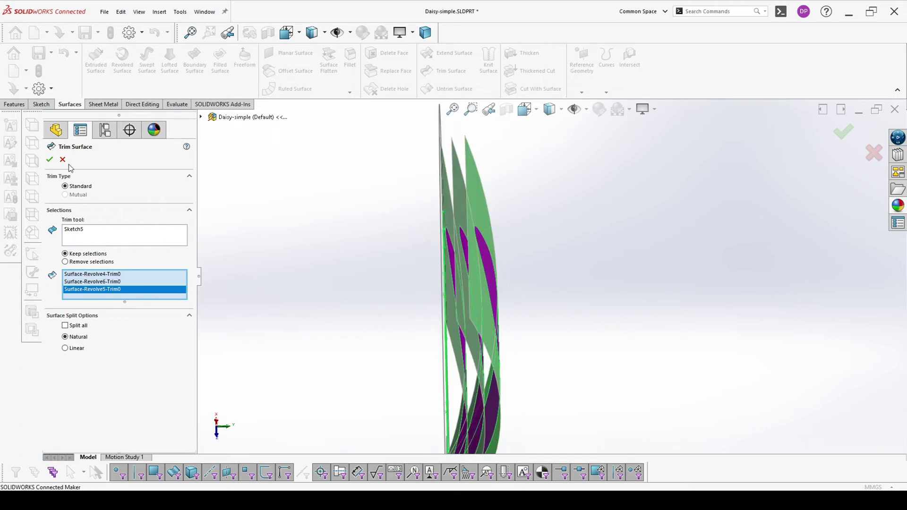
pyautogui.click(50, 160)
# Start a Freeform feature on the uppermost petal face with Direction 2 symmetry enabled.
pyautogui.scroll(4, 540, 284)
pyautogui.moveTo(541, 284); pyautogui.dragTo(487, 188, button='middle')
pyautogui.scroll(-1, 521, 305)
pyautogui.moveTo(523, 307)
pyautogui.mouseDown(button='middle')
pyautogui.moveTo(508, 260)
pyautogui.moveTo(523, 310)
pyautogui.moveTo(519, 303)
pyautogui.moveTo(547, 290)
pyautogui.moveTo(510, 293)
pyautogui.mouseUp(button='middle')
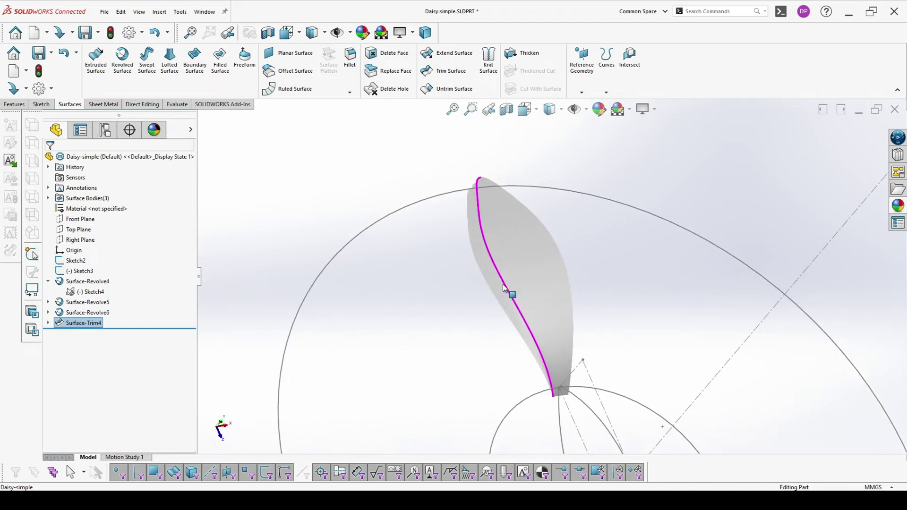
pyautogui.click(584, 249)
pyautogui.click(160, 11)
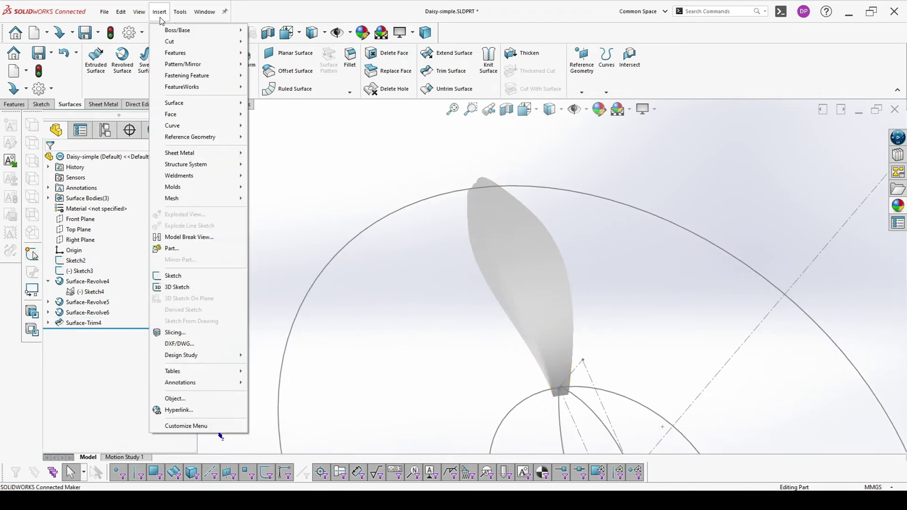
pyautogui.moveTo(199, 52)
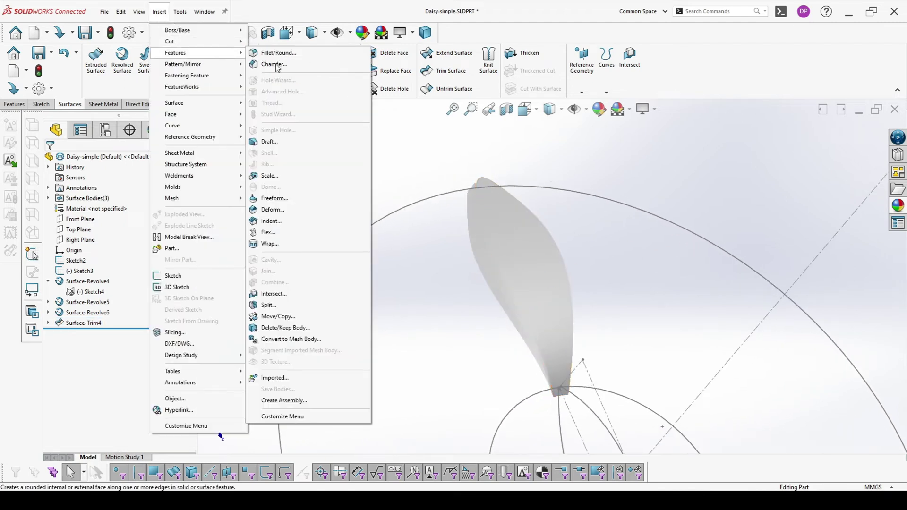
pyautogui.click(274, 198)
pyautogui.click(520, 243)
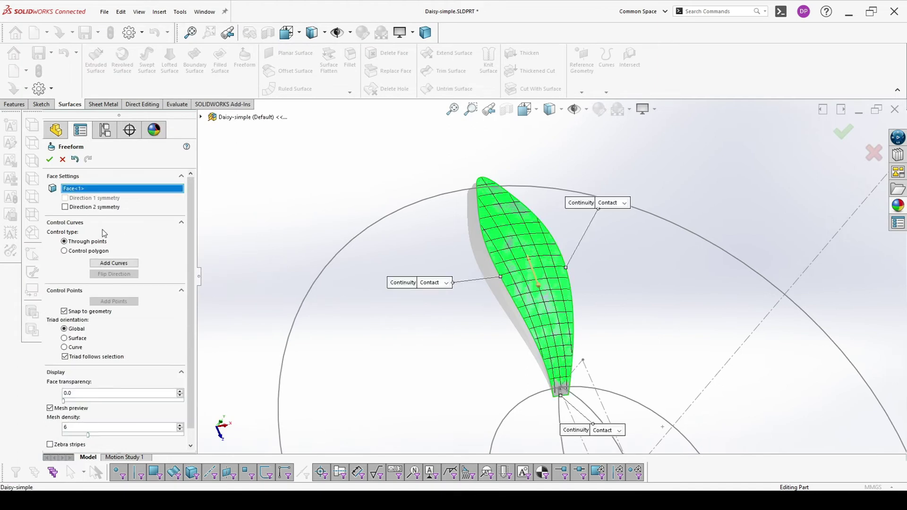
pyautogui.click(65, 208)
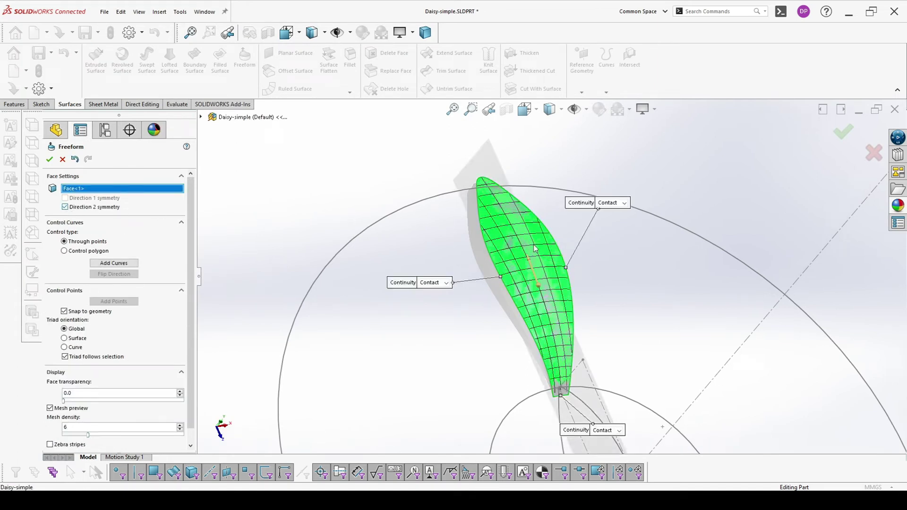
# Add control curves across the petal near the tip, middle and base, and place control points on them.
pyautogui.click(121, 265)
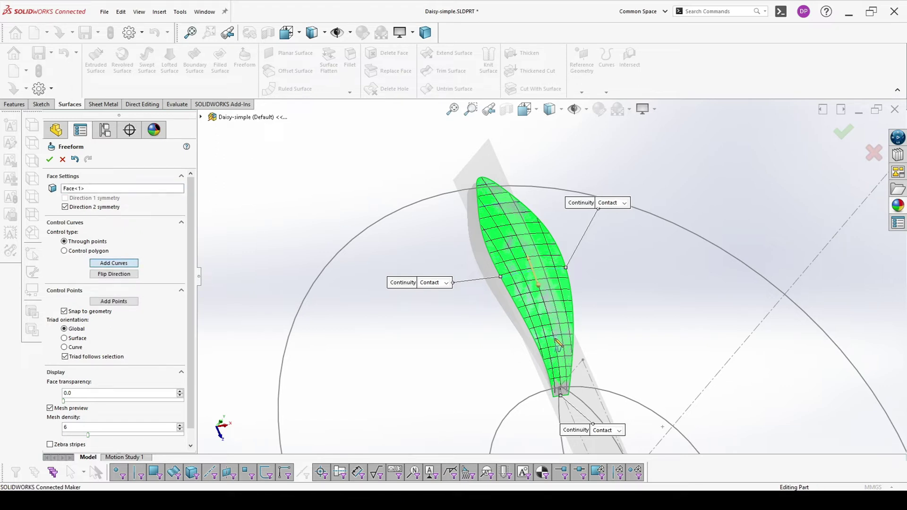
pyautogui.click(124, 302)
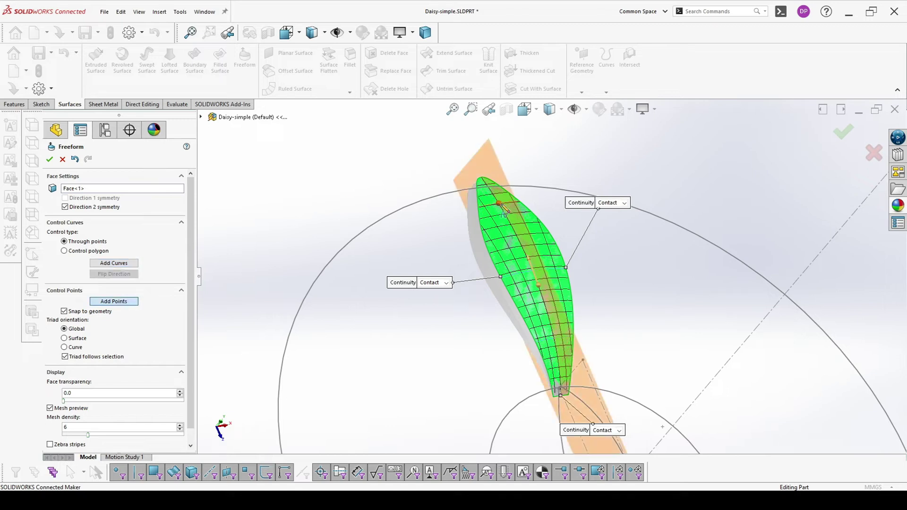
pyautogui.click(534, 271)
pyautogui.click(554, 340)
pyautogui.scroll(-4, 503, 208)
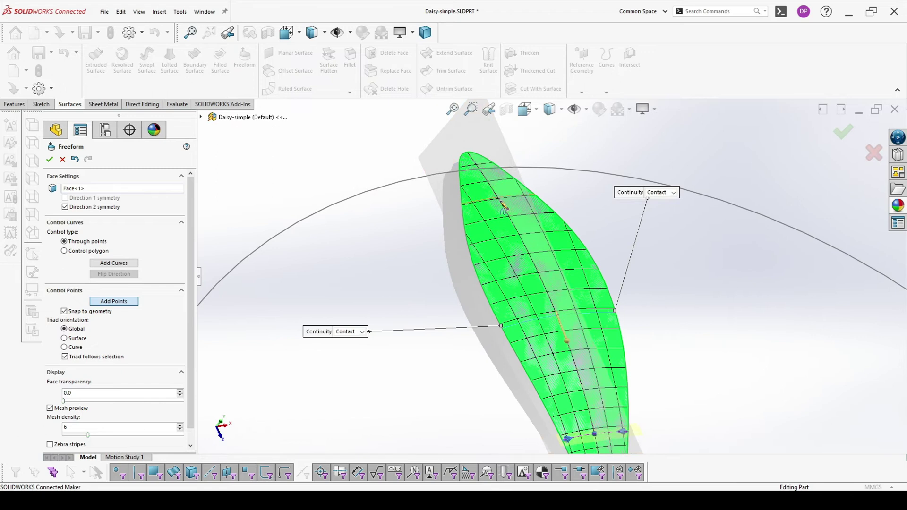
# Raise the side control point of the curve near the petal tip by 1.42 mm along Y.
pyautogui.click(468, 204)
pyautogui.moveTo(496, 180); pyautogui.dragTo(503, 168)
pyautogui.moveTo(502, 171); pyautogui.dragTo(499, 214, button='middle')
pyautogui.scroll(-2, 510, 201)
pyautogui.scroll(2, 501, 217)
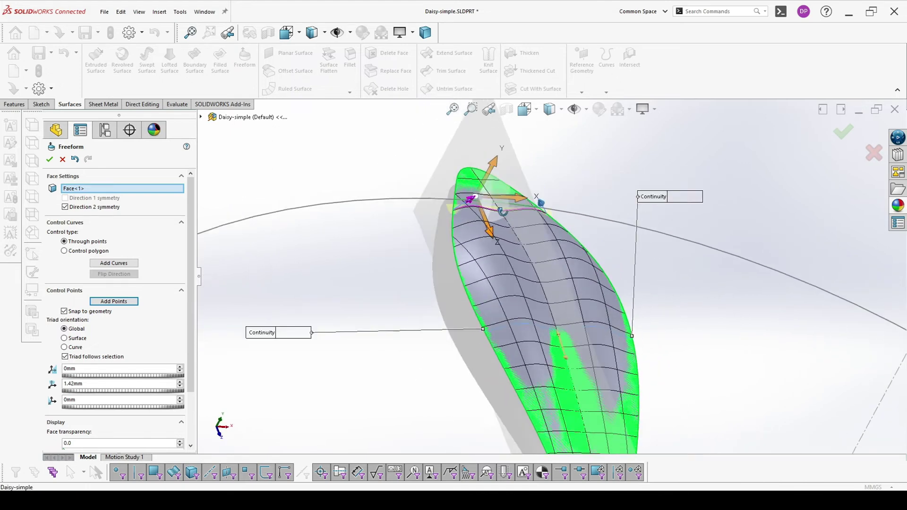
# Raise the side control point and the center control point of the middle control curve along Y.
pyautogui.click(527, 317)
pyautogui.scroll(-4, 523, 316)
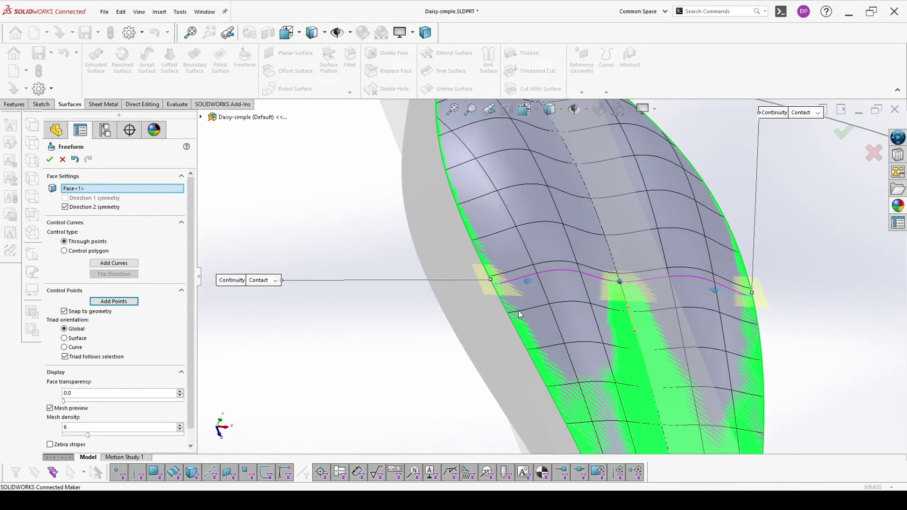
pyautogui.click(528, 282)
pyautogui.moveTo(552, 254); pyautogui.dragTo(557, 242)
pyautogui.click(620, 282)
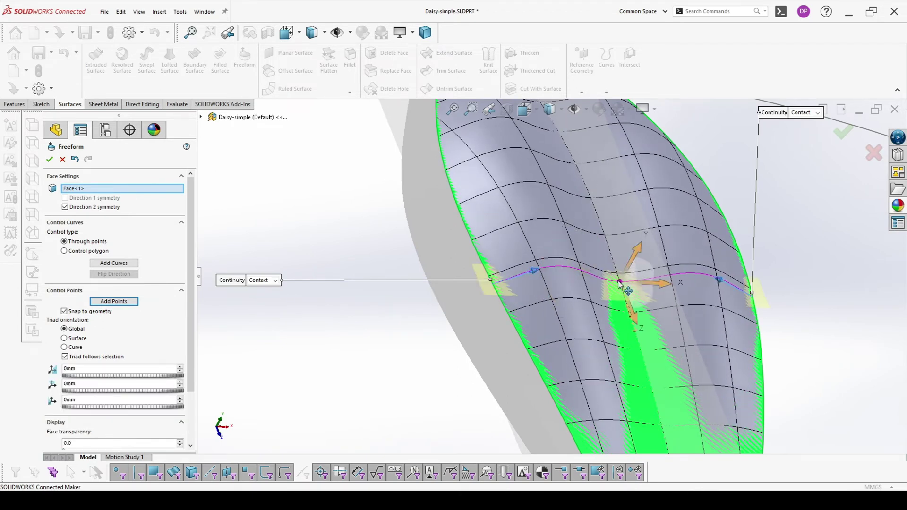
pyautogui.moveTo(638, 251); pyautogui.dragTo(642, 241)
pyautogui.scroll(3, 559, 280)
pyautogui.scroll(-5, 560, 280)
pyautogui.scroll(6, 560, 280)
pyautogui.scroll(-6, 588, 365)
# Raise the side control point of the control curve near the petal base by 0.27 mm along Y.
pyautogui.click(570, 326)
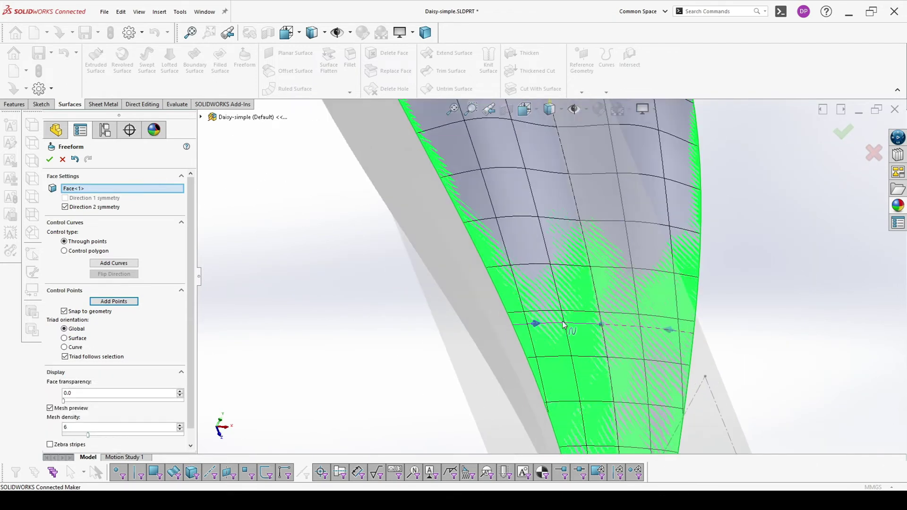
pyautogui.scroll(2, 574, 309)
pyautogui.click(543, 310)
pyautogui.moveTo(563, 284); pyautogui.dragTo(569, 283)
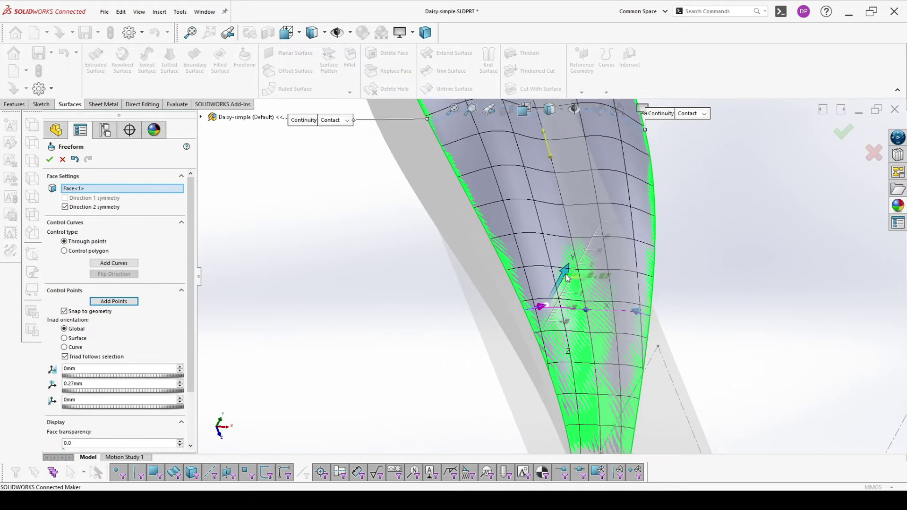
pyautogui.scroll(4, 567, 282)
pyautogui.scroll(-2, 555, 269)
pyautogui.scroll(-2, 556, 270)
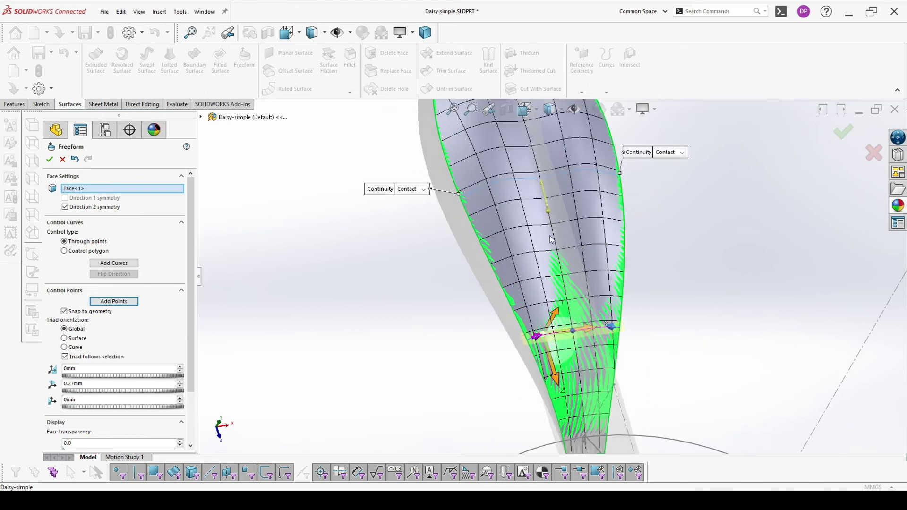
# Move the middle control curve's center point slightly further up along Y.
pyautogui.click(539, 183)
pyautogui.scroll(-3, 539, 183)
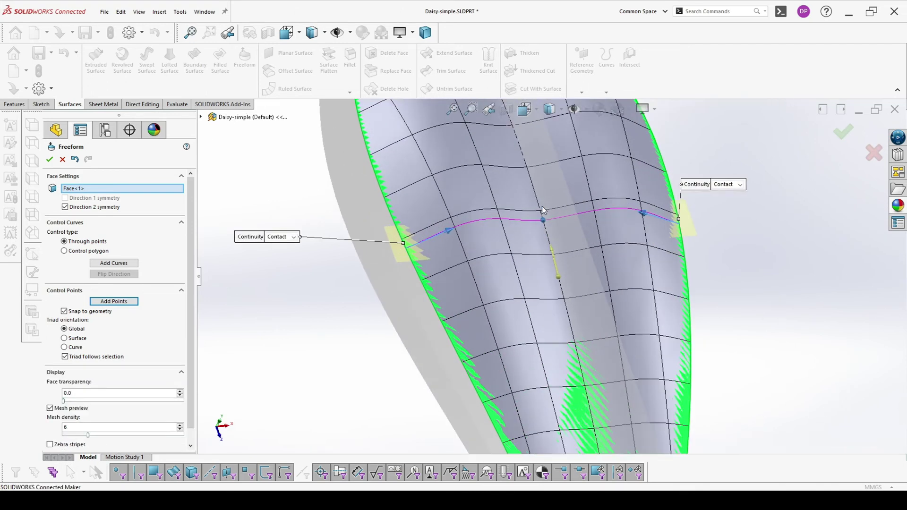
pyautogui.scroll(2, 543, 226)
pyautogui.click(544, 229)
pyautogui.moveTo(562, 202); pyautogui.dragTo(565, 198)
pyautogui.scroll(6, 558, 205)
pyautogui.moveTo(558, 205); pyautogui.dragTo(499, 153, button='middle')
# Shift the side control point of the control curve near the petal tip 0.52 mm along X and -0.41 mm along Z.
pyautogui.scroll(-4, 520, 205)
pyautogui.click(515, 185)
pyautogui.scroll(-4, 515, 185)
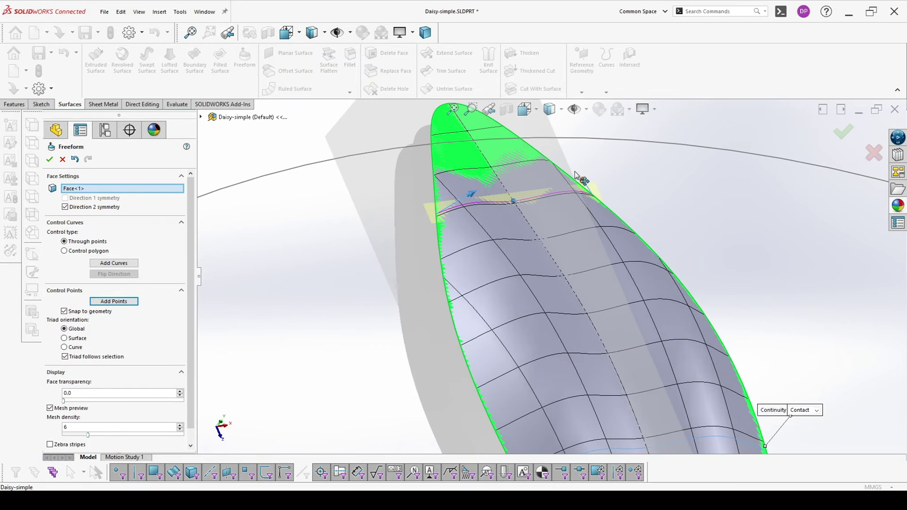
pyautogui.scroll(-3, 575, 176)
pyautogui.moveTo(575, 175); pyautogui.dragTo(561, 198, button='middle')
pyautogui.scroll(5, 585, 188)
pyautogui.scroll(-4, 586, 184)
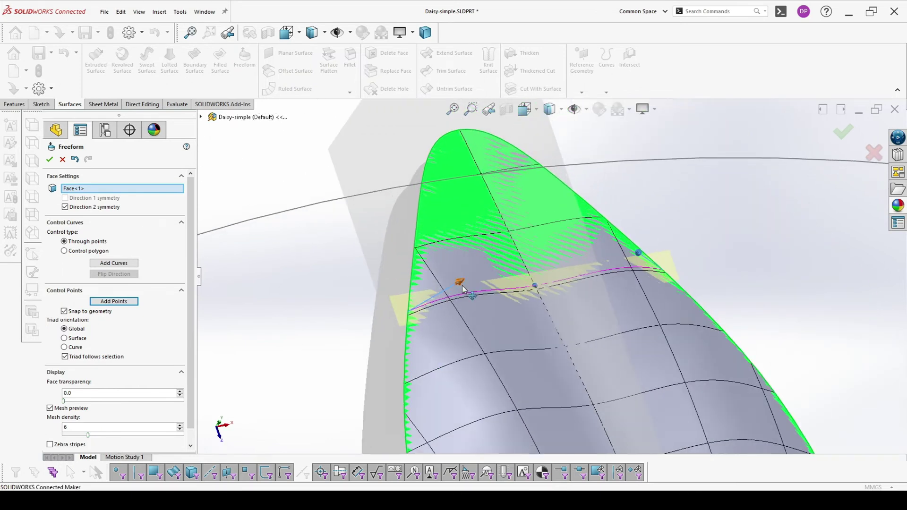
pyautogui.click(462, 287)
pyautogui.scroll(2, 475, 283)
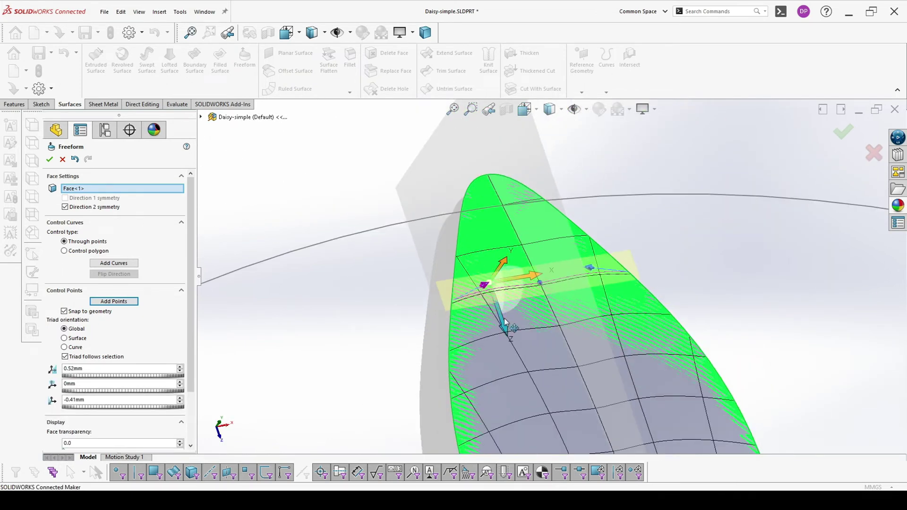
# Fine-tune the tip curve's side control point along Z and Y and finish the Freeform on the first petal.
pyautogui.moveTo(504, 323); pyautogui.dragTo(506, 324)
pyautogui.moveTo(505, 261); pyautogui.dragTo(508, 256)
pyautogui.scroll(4, 585, 313)
pyautogui.moveTo(585, 312)
pyautogui.mouseDown(button='middle')
pyautogui.moveTo(640, 236)
pyautogui.moveTo(594, 268)
pyautogui.moveTo(590, 258)
pyautogui.moveTo(537, 255)
pyautogui.moveTo(543, 267)
pyautogui.moveTo(523, 314)
pyautogui.moveTo(537, 362)
pyautogui.moveTo(567, 291)
pyautogui.moveTo(593, 345)
pyautogui.moveTo(581, 368)
pyautogui.moveTo(542, 308)
pyautogui.moveTo(554, 297)
pyautogui.moveTo(547, 253)
pyautogui.moveTo(566, 270)
pyautogui.moveTo(594, 264)
pyautogui.moveTo(577, 290)
pyautogui.mouseUp(button='middle')
pyautogui.click(841, 131)
# Hide the finished first petal body and start a Freeform on the Surface-Revolve5 petal face with Direction 2 symmetry.
pyautogui.scroll(-5, 549, 287)
pyautogui.scroll(-3, 546, 254)
pyautogui.click(577, 291)
pyautogui.moveTo(639, 317); pyautogui.dragTo(574, 297, button='middle')
pyautogui.click(575, 297)
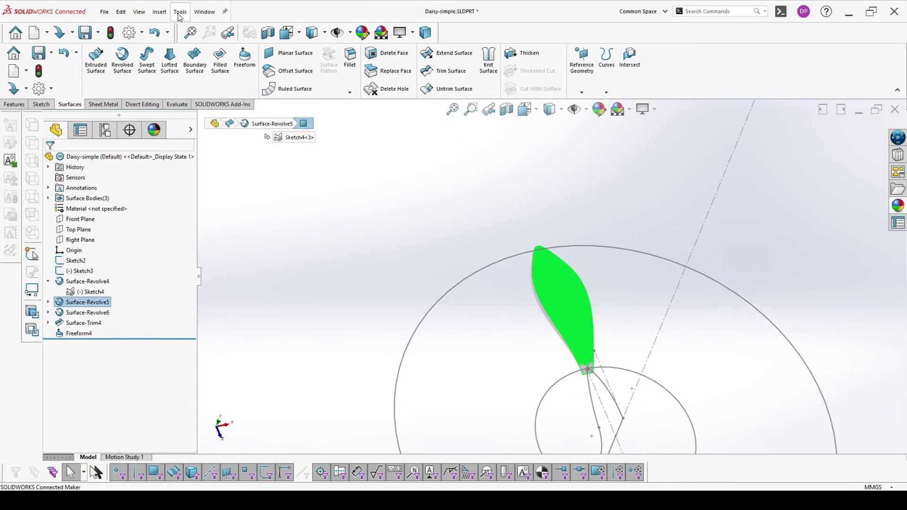
pyautogui.click(160, 12)
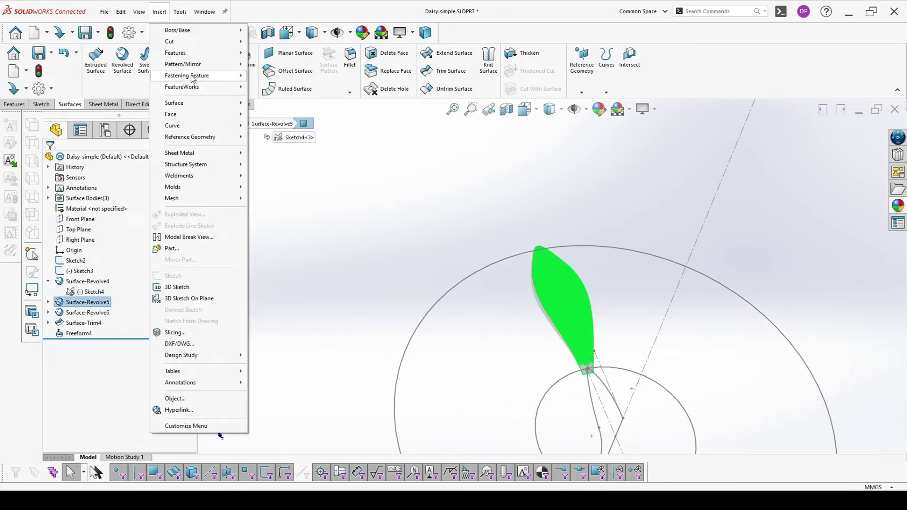
pyautogui.moveTo(202, 53)
pyautogui.click(291, 199)
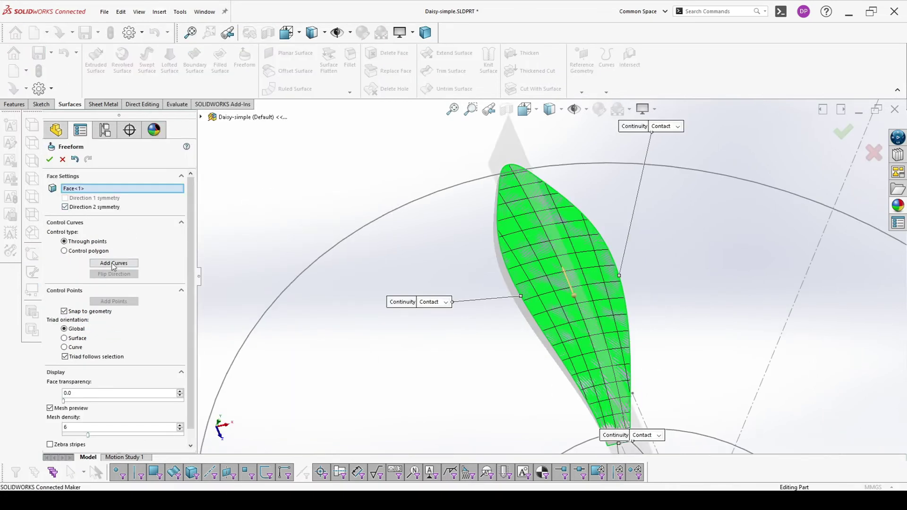
# Add control curves across the second petal from tip to base and place side and center control points on them.
pyautogui.click(114, 264)
pyautogui.click(528, 195)
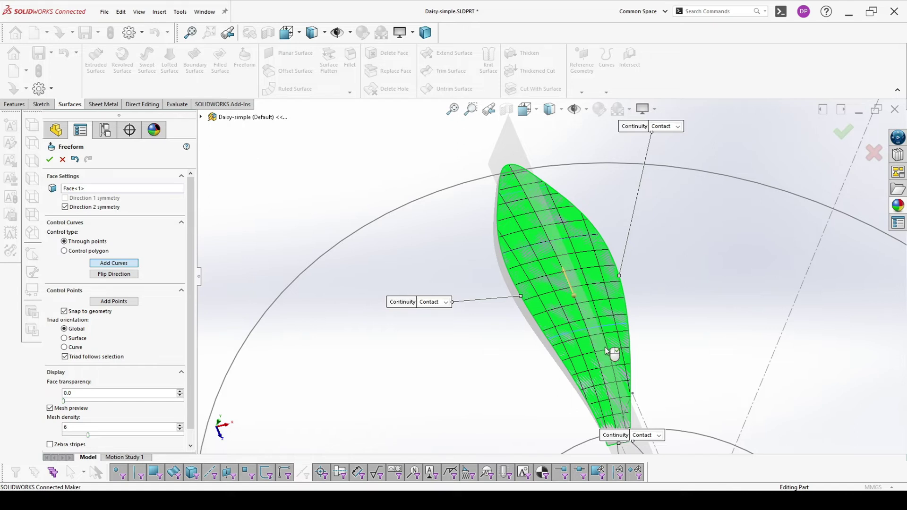
pyautogui.click(113, 302)
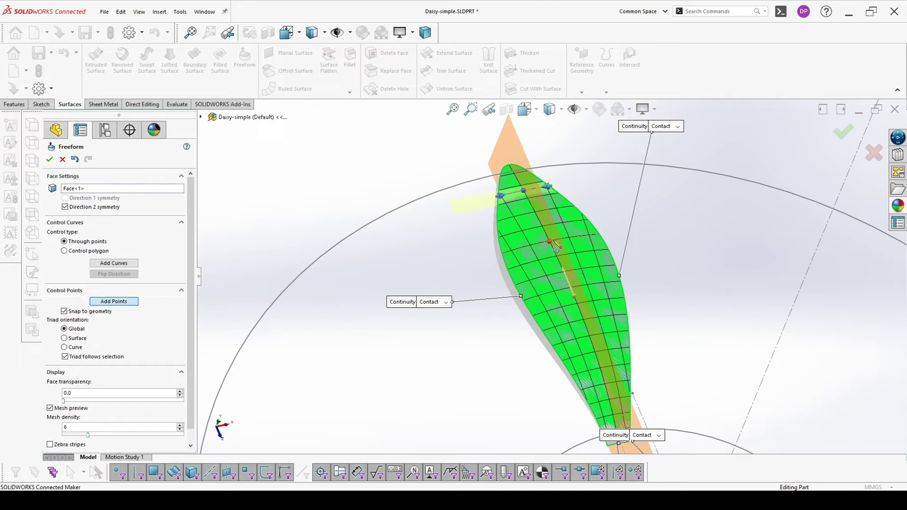
pyautogui.click(550, 242)
pyautogui.click(587, 329)
pyautogui.click(604, 381)
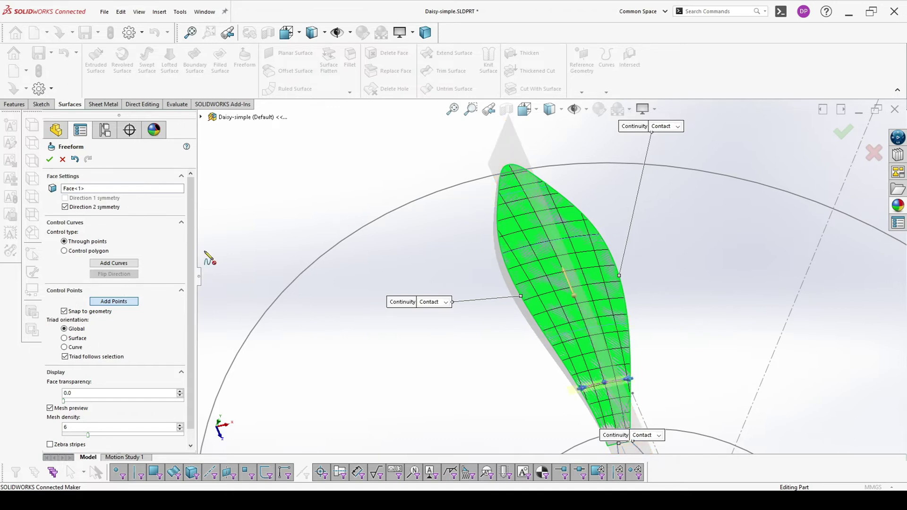
# Raise the side control point of the second petal's tip curve by 0.59 mm along Y.
pyautogui.scroll(-3, 541, 217)
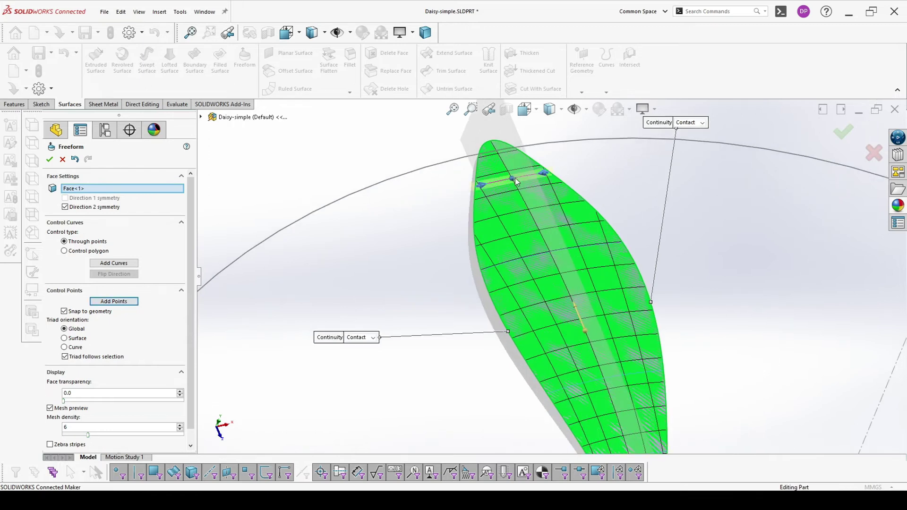
pyautogui.click(513, 181)
pyautogui.scroll(-2, 513, 183)
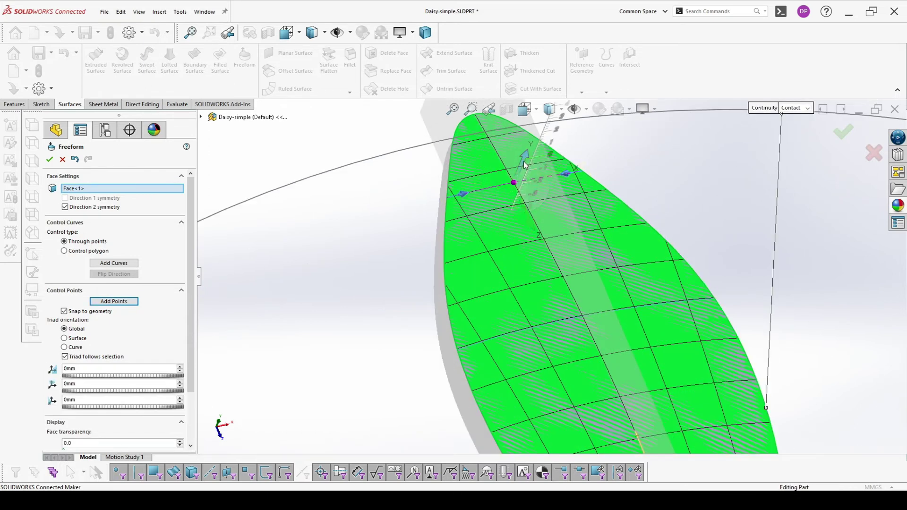
pyautogui.click(463, 194)
pyautogui.moveTo(482, 171); pyautogui.dragTo(485, 163)
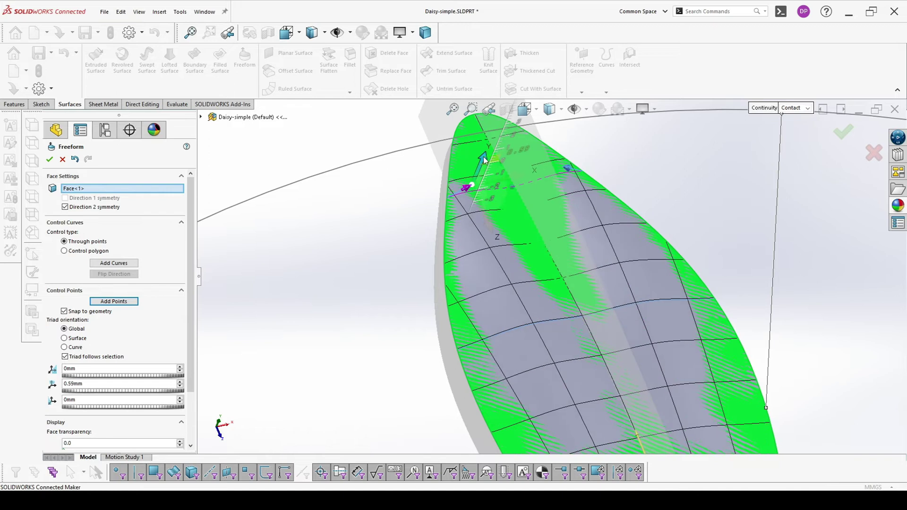
# Raise the side control point of the control curve across the petal's wide upper part by 1.31 mm along Y.
pyautogui.click(588, 320)
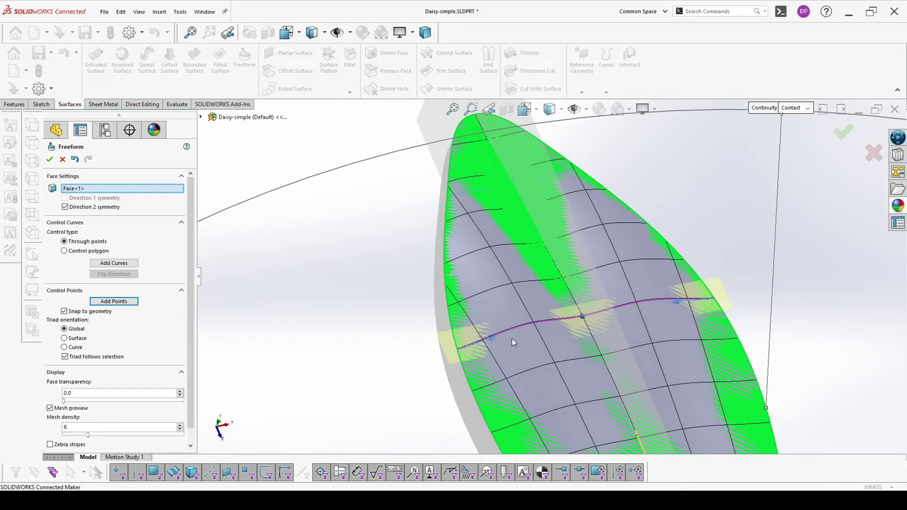
pyautogui.click(490, 339)
pyautogui.moveTo(508, 326); pyautogui.dragTo(514, 299)
pyautogui.scroll(6, 562, 331)
pyautogui.scroll(-3, 603, 353)
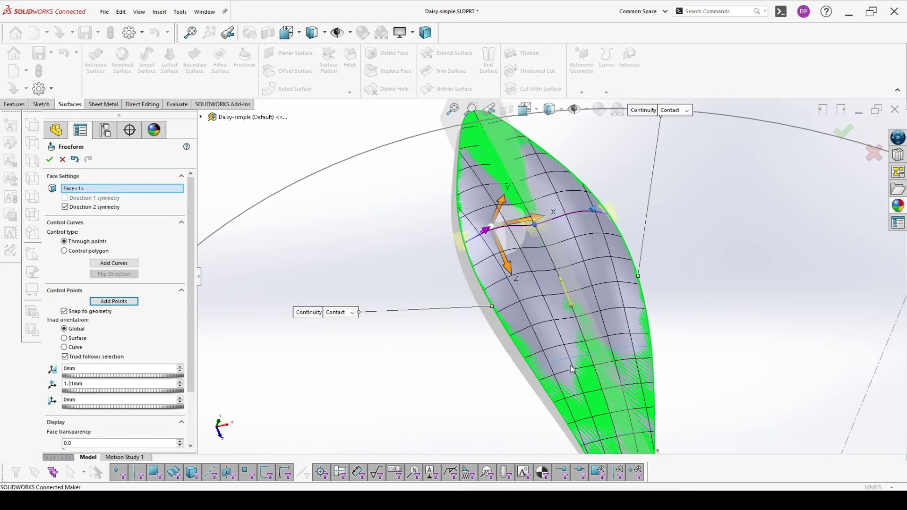
# Offset the side control point of the next control curve toward the base by 0.5 mm along Y and 0.32 mm along X.
pyautogui.click(565, 359)
pyautogui.scroll(-5, 568, 364)
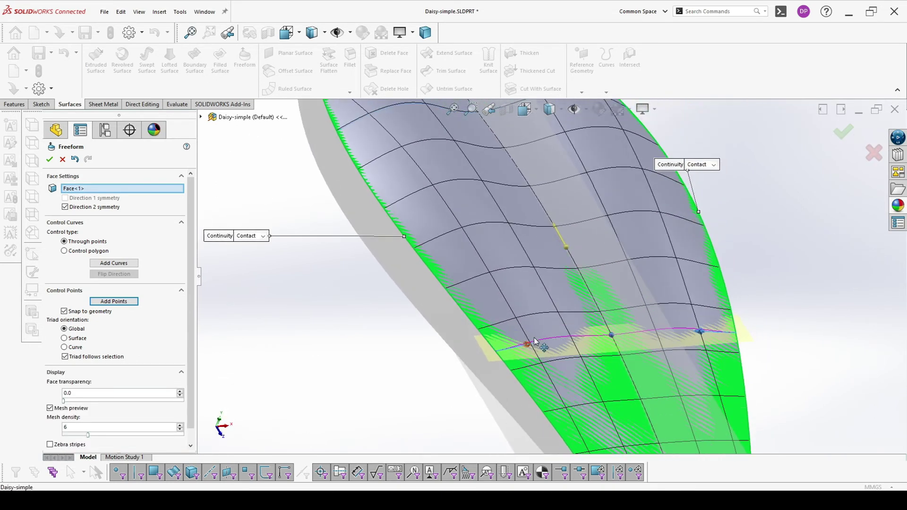
pyautogui.click(524, 343)
pyautogui.moveTo(543, 310); pyautogui.dragTo(550, 290)
pyautogui.scroll(4, 581, 310)
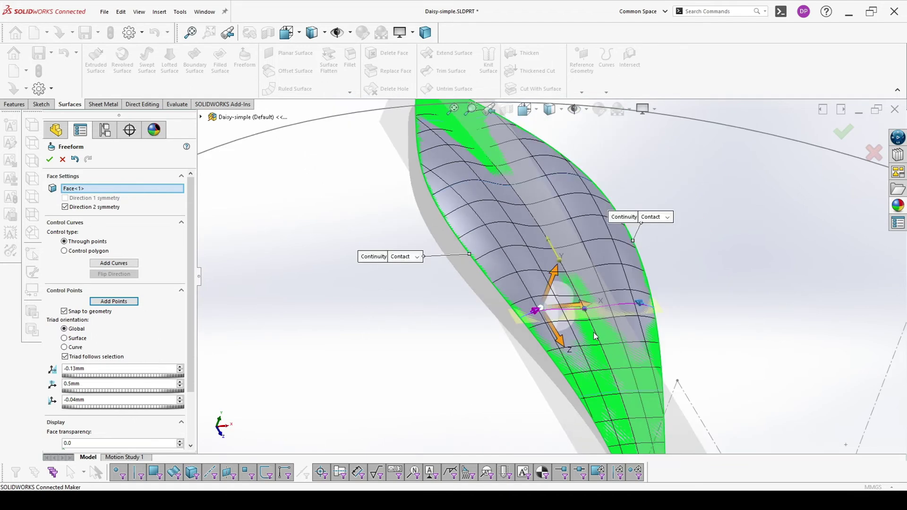
pyautogui.scroll(-3, 565, 314)
pyautogui.moveTo(576, 284); pyautogui.dragTo(586, 281)
pyautogui.scroll(2, 550, 276)
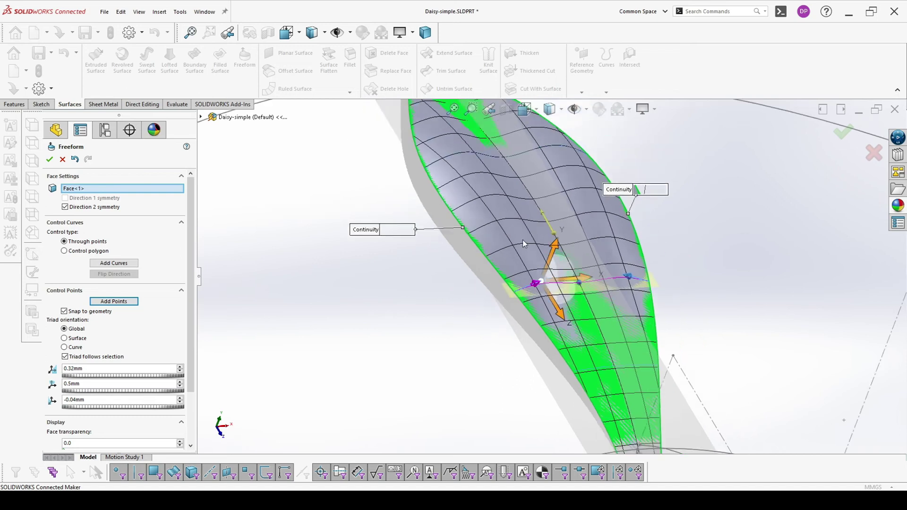
# Shift the side control point of the curve across the wide upper part 0.35 mm along X and finish the Freeform.
pyautogui.scroll(-1, 463, 173)
pyautogui.click(460, 150)
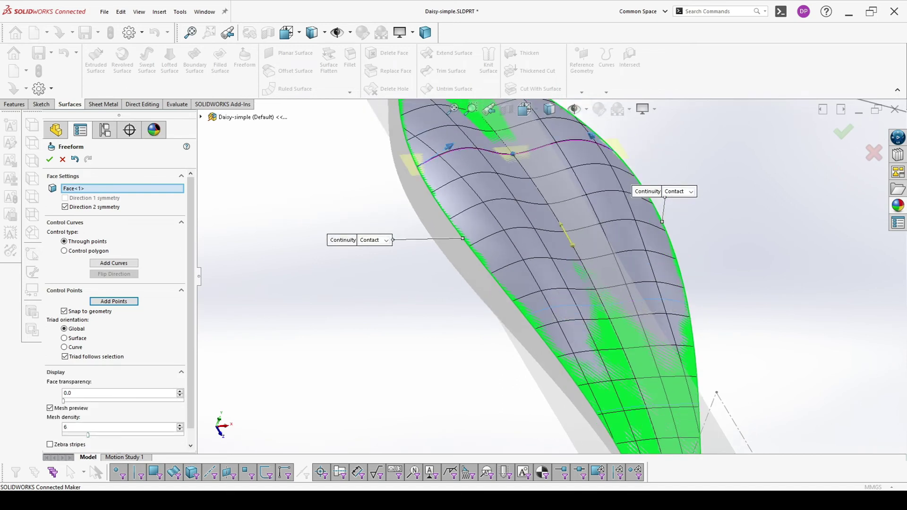
pyautogui.click(451, 148)
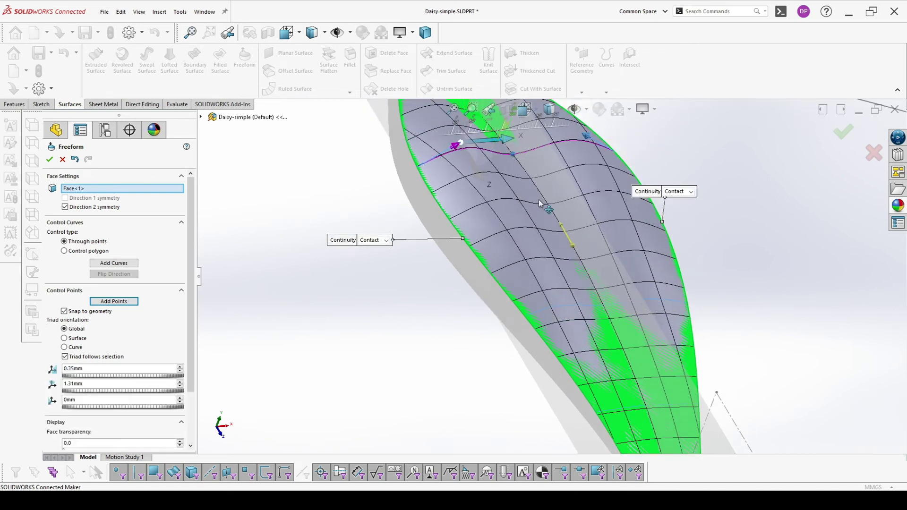
pyautogui.scroll(4, 540, 204)
pyautogui.click(844, 136)
# Hide the second petal body and start a Freeform on the Surface-Revolve6 petal face with Direction 2 symmetry.
pyautogui.moveTo(650, 299); pyautogui.dragTo(574, 299, button='middle')
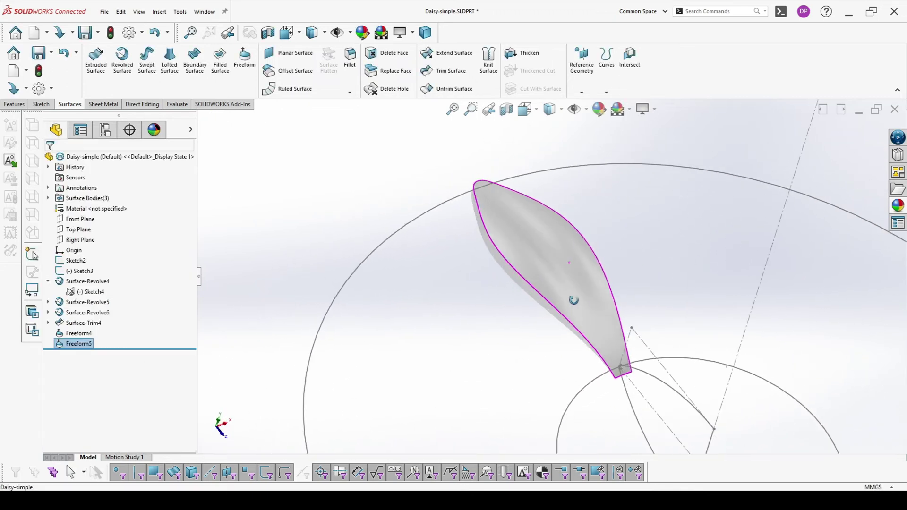
pyautogui.click(536, 255)
pyautogui.click(575, 227)
pyautogui.click(504, 251)
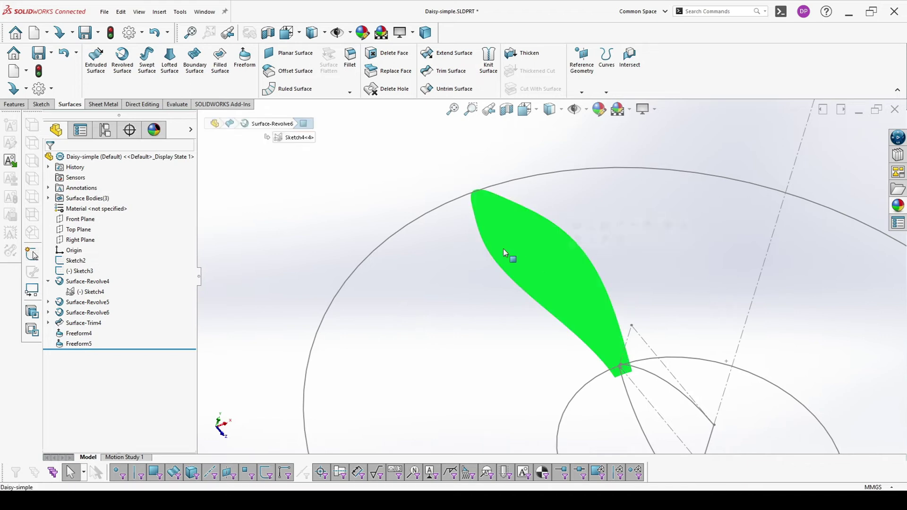
pyautogui.click(239, 66)
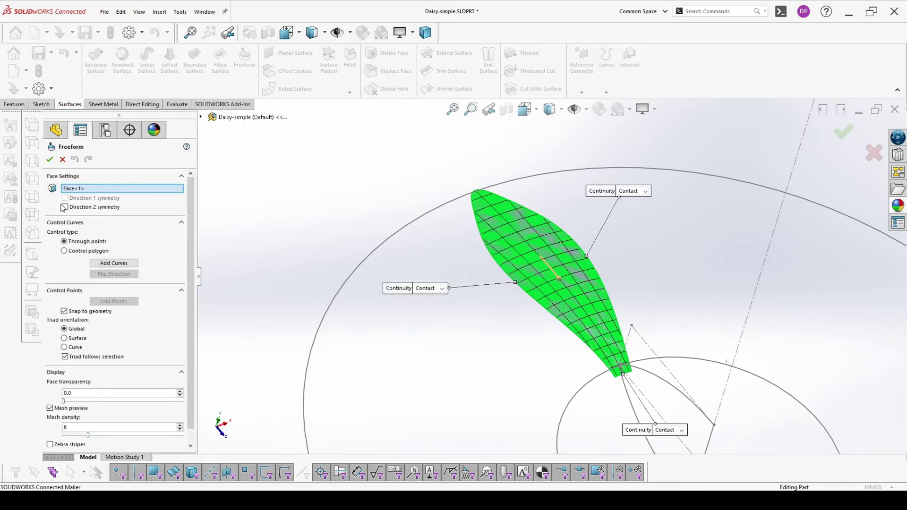
pyautogui.click(64, 207)
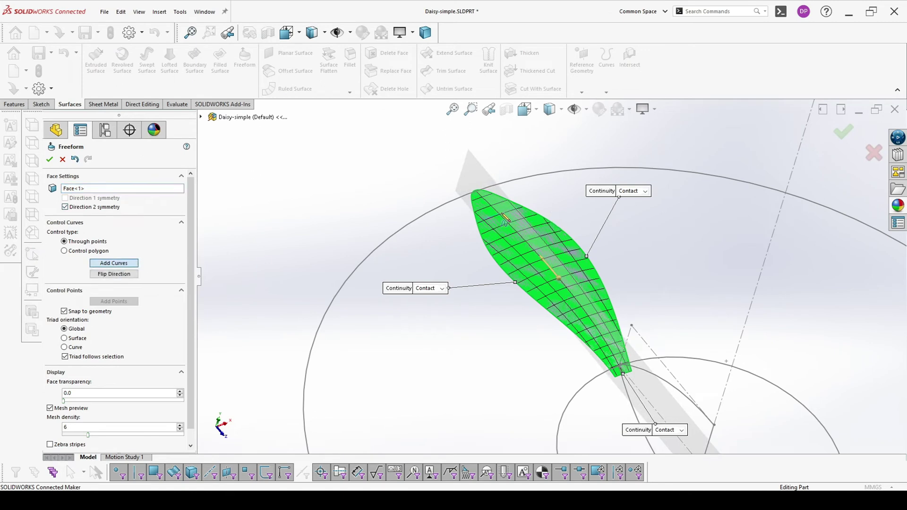
# Add control curves across the third petal from tip to base and place side and center control points on them.
pyautogui.click(540, 251)
pyautogui.click(114, 301)
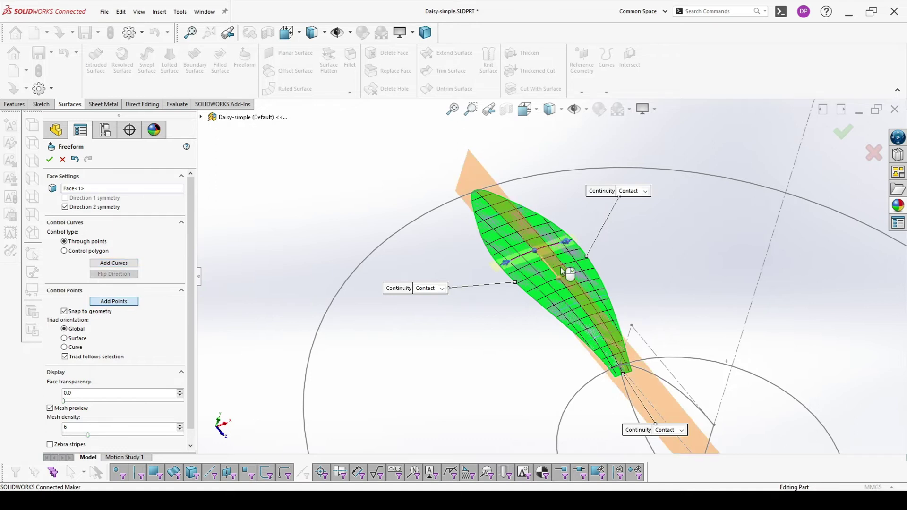
pyautogui.click(579, 305)
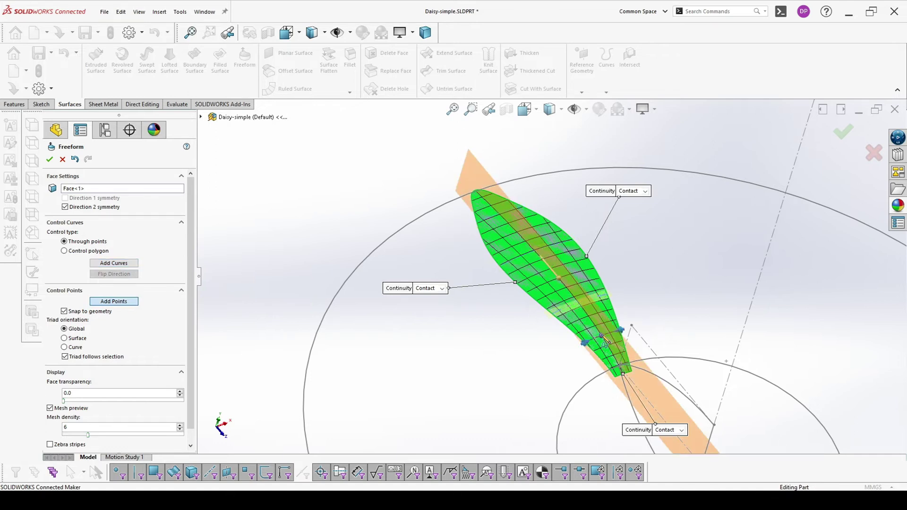
# Offset the side control point of the third petal's tip curve by 1.33 mm along Y and 0.42 mm along X.
pyautogui.scroll(-3, 524, 241)
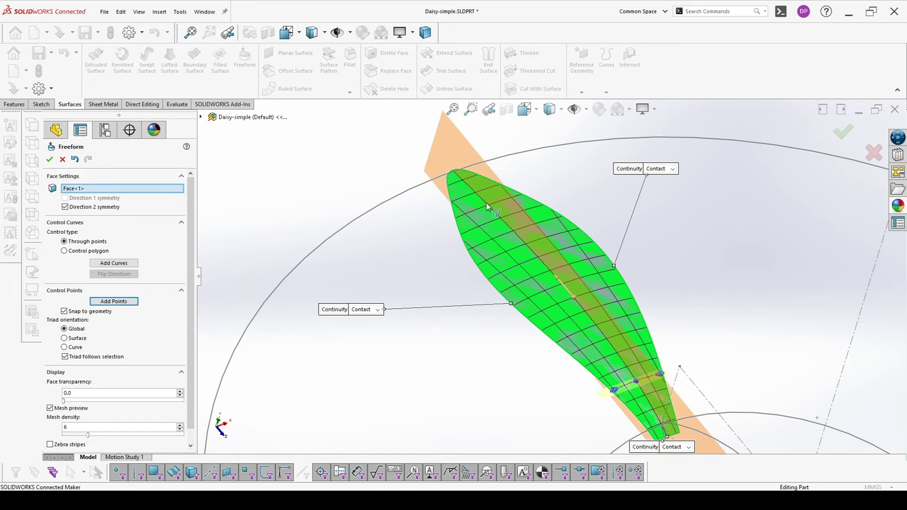
pyautogui.scroll(-2, 485, 213)
pyautogui.click(480, 214)
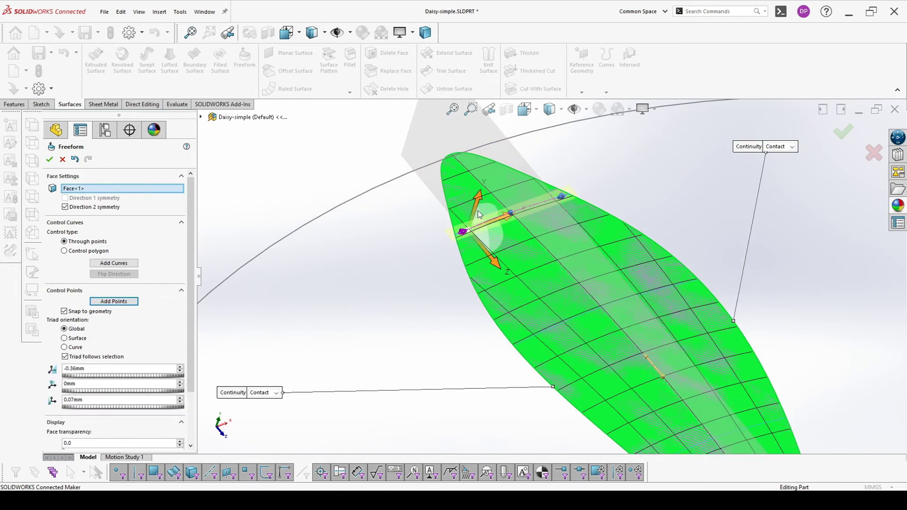
pyautogui.moveTo(481, 200)
pyautogui.mouseDown()
pyautogui.moveTo(510, 216)
pyautogui.moveTo(525, 199)
pyautogui.moveTo(500, 178)
pyautogui.mouseUp()
pyautogui.scroll(3, 599, 297)
pyautogui.scroll(-3, 600, 297)
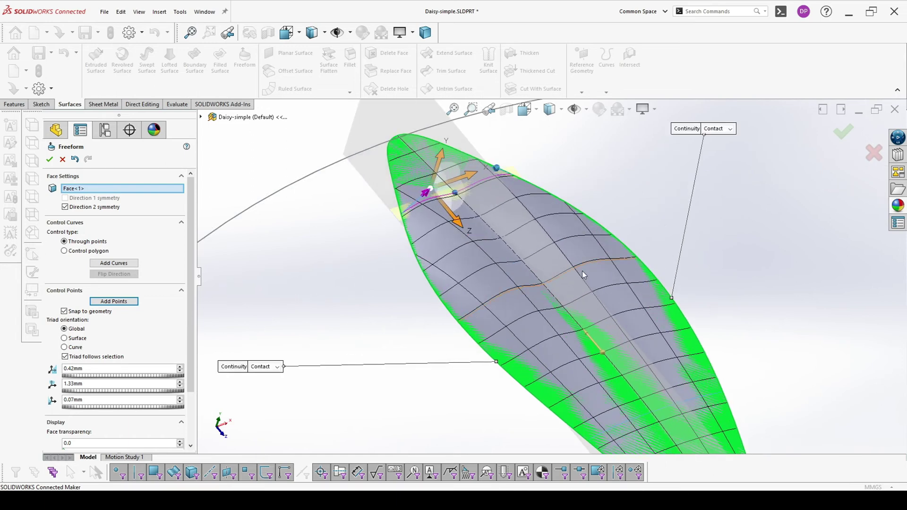
# Offset the side control point of the third petal's second control curve by 1.07 mm along Y and -1.25 mm along X.
pyautogui.click(467, 318)
pyautogui.click(484, 309)
pyautogui.moveTo(495, 271); pyautogui.dragTo(511, 294)
pyautogui.scroll(3, 522, 304)
pyautogui.scroll(-6, 605, 369)
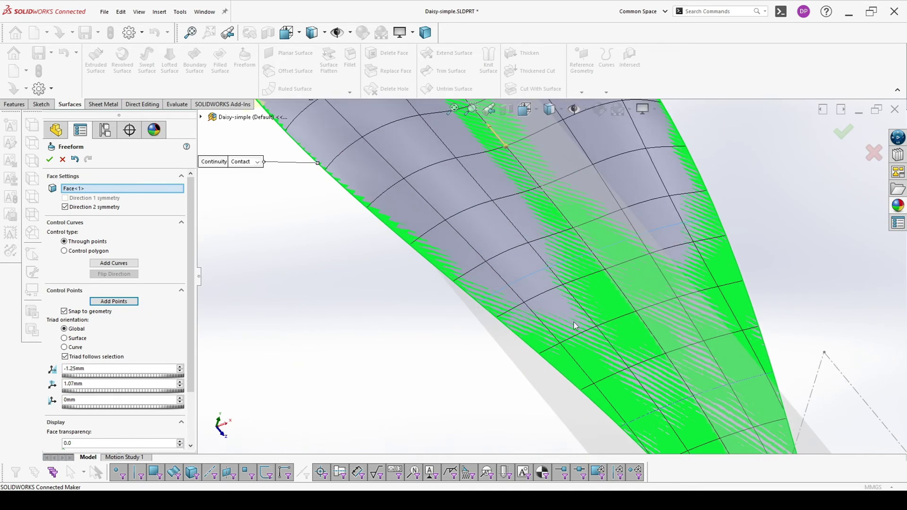
# Raise the side control point of the third petal's next control curve by 0.53 mm along Y and finish the Freeform.
pyautogui.click(533, 280)
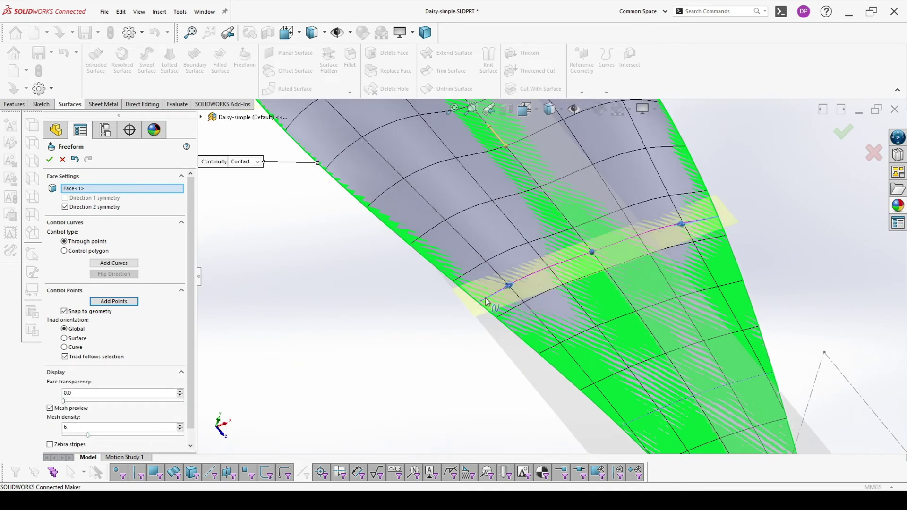
pyautogui.click(507, 287)
pyautogui.moveTo(528, 255); pyautogui.dragTo(530, 243)
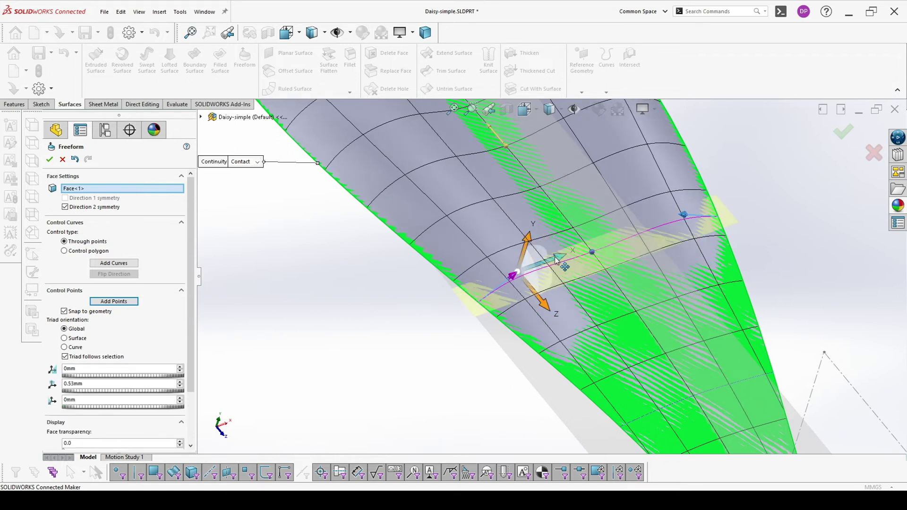
pyautogui.scroll(5, 557, 260)
pyautogui.click(849, 134)
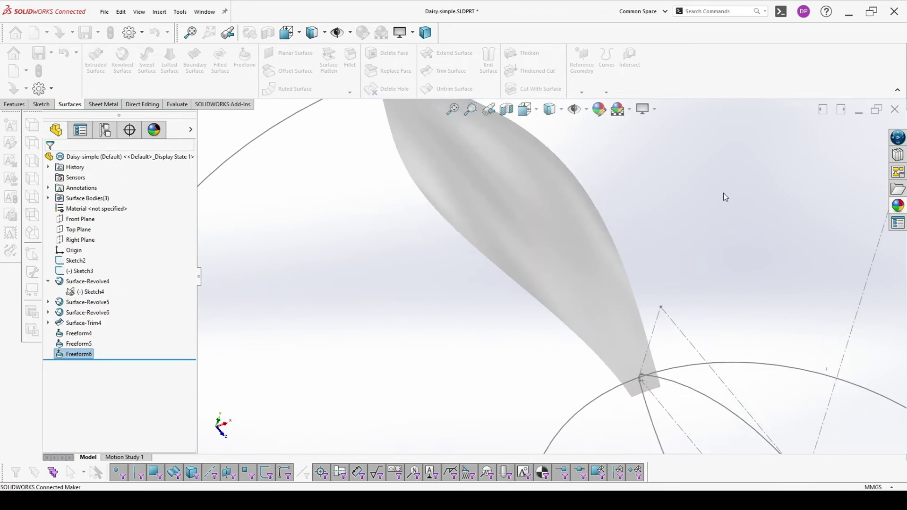
# Show the hidden Freeform4 and Freeform5 surface bodies again so that all three petals are displayed.
pyautogui.scroll(3, 579, 201)
pyautogui.moveTo(579, 201); pyautogui.dragTo(529, 228, button='middle')
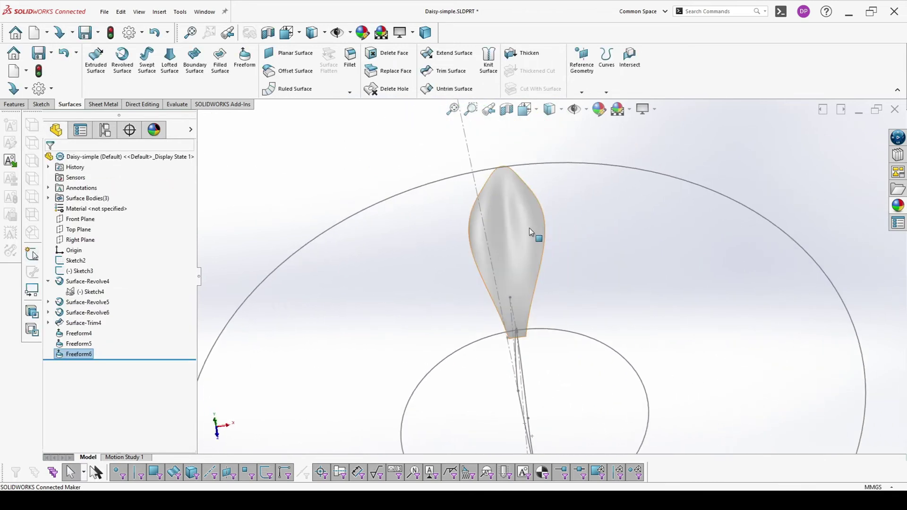
pyautogui.click(48, 198)
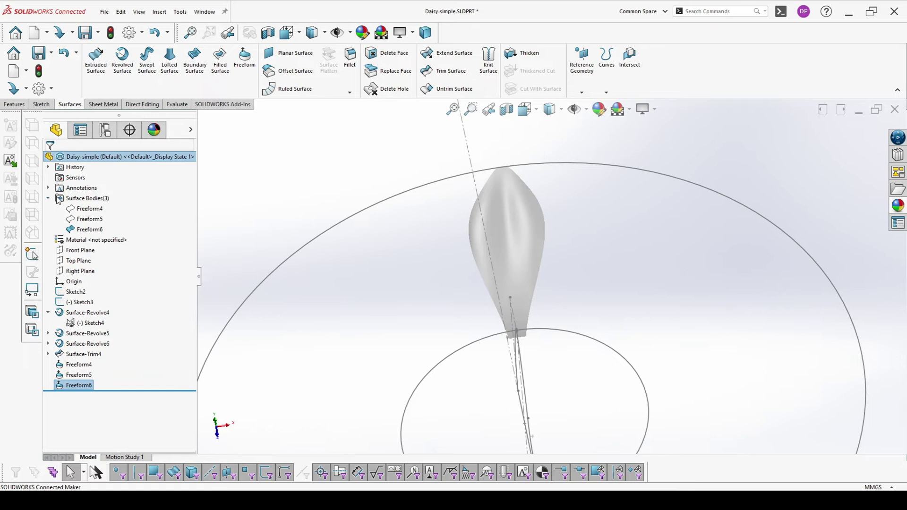
pyautogui.click(85, 208)
pyautogui.press('Escape')
pyautogui.moveTo(293, 212); pyautogui.dragTo(329, 198, button='middle')
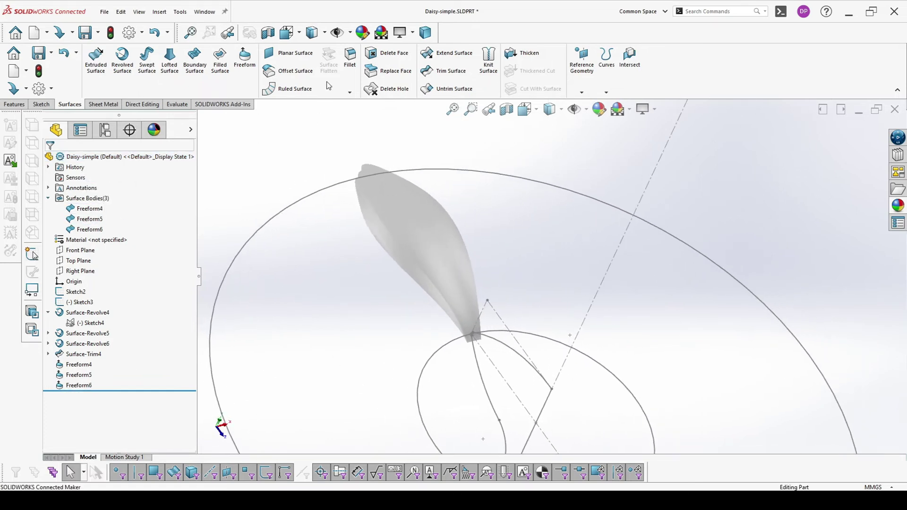
# Thicken the Freeform4 petal surface by 0.10 mm on both sides.
pyautogui.click(523, 53)
pyautogui.click(410, 195)
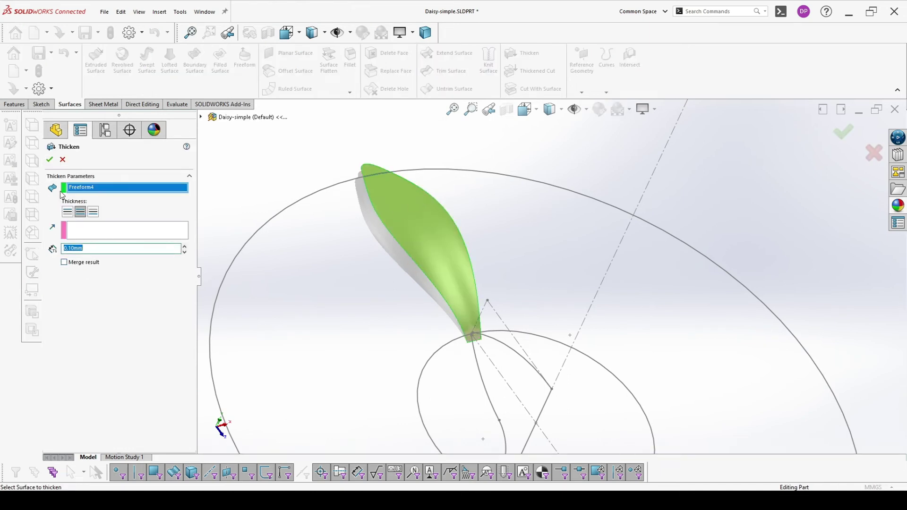
pyautogui.click(50, 160)
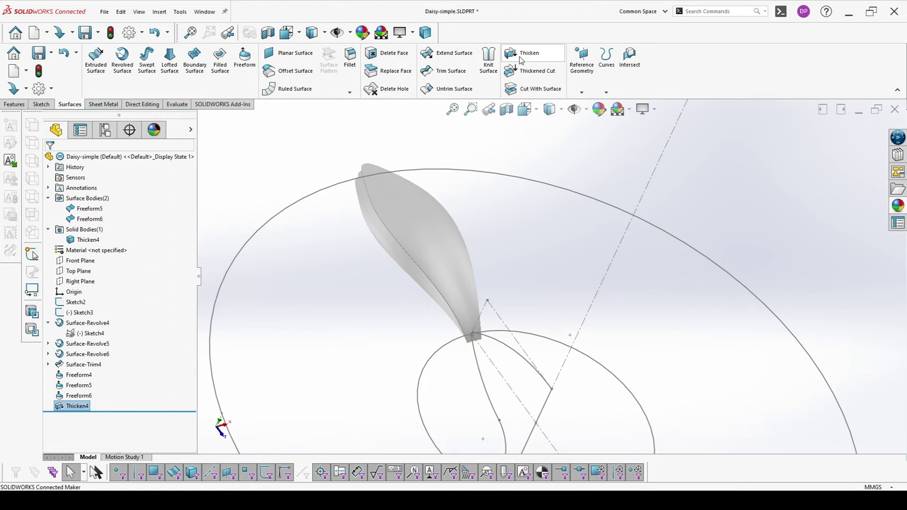
# Thicken the Freeform5 petal surface by 0.10 mm on both sides with merging turned off to keep it a separate body.
pyautogui.click(523, 53)
pyautogui.click(375, 215)
pyautogui.click(64, 262)
pyautogui.click(50, 159)
# Thicken the Freeform6 petal surface by 0.10 mm on both sides without merging it with the other petals.
pyautogui.click(523, 53)
pyautogui.click(378, 235)
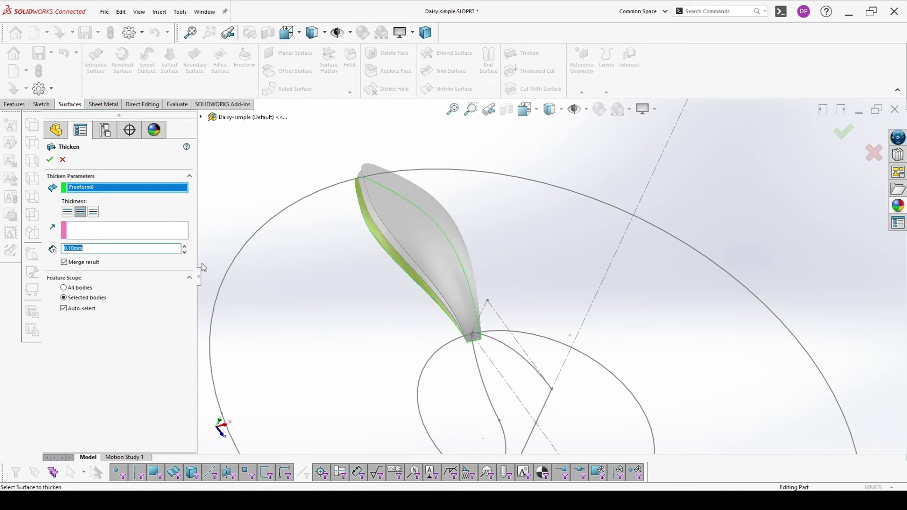
pyautogui.click(66, 263)
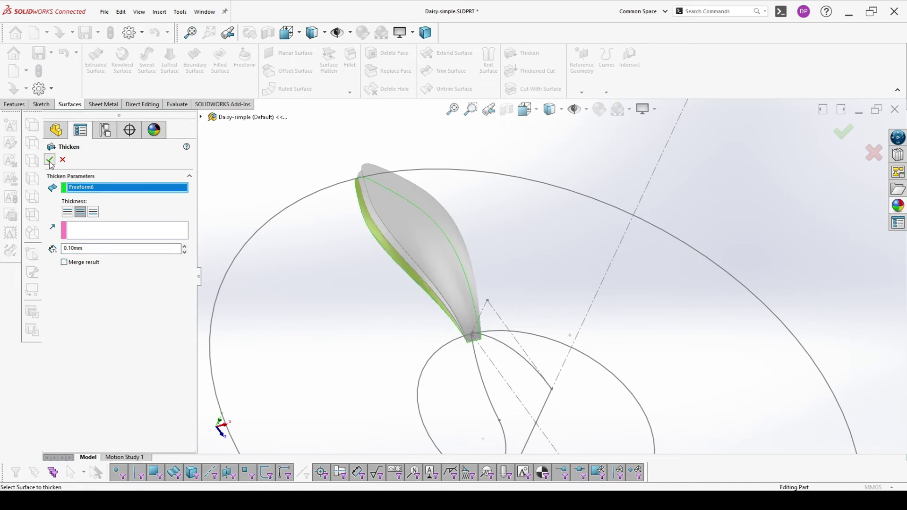
pyautogui.click(49, 160)
# Rotate the Thicken4 petal body by -12 degrees around the vertical centerline with Move/Copy Body, without making a copy.
pyautogui.moveTo(406, 273); pyautogui.dragTo(402, 255, button='middle')
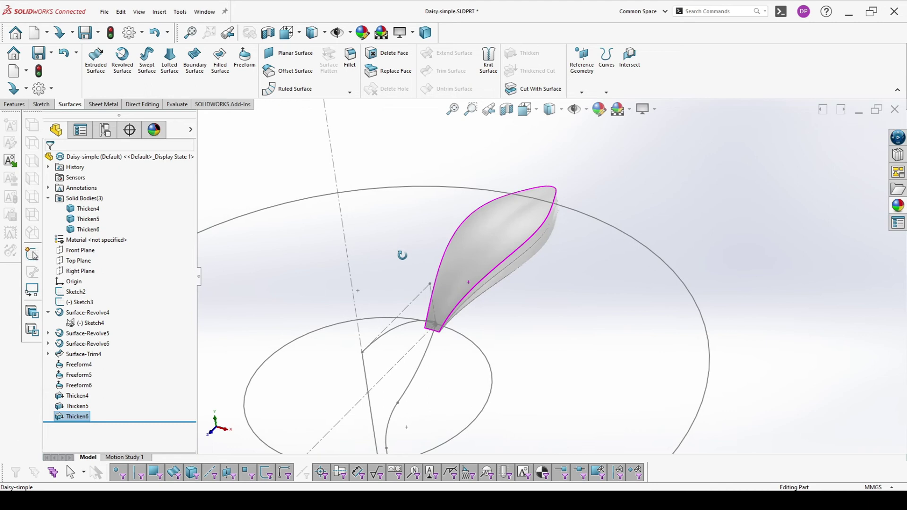
pyautogui.moveTo(515, 263); pyautogui.dragTo(489, 291, button='middle')
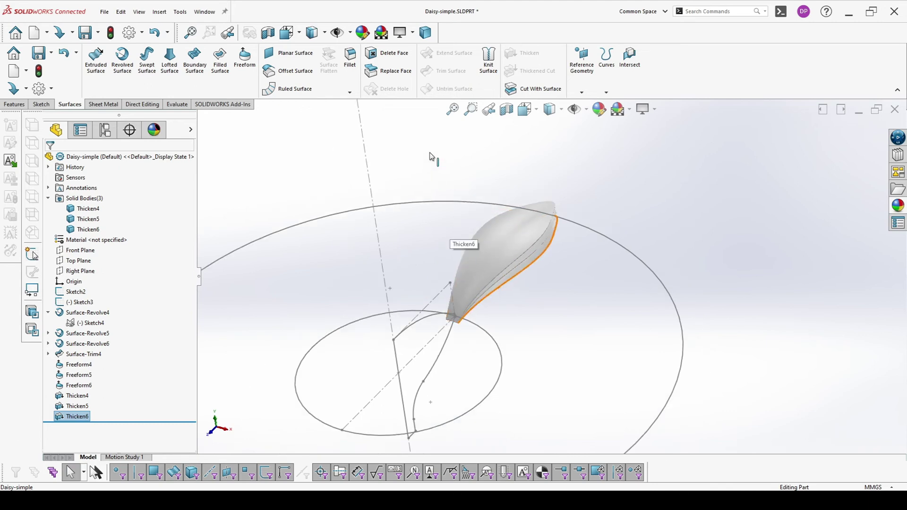
pyautogui.scroll(2, 488, 225)
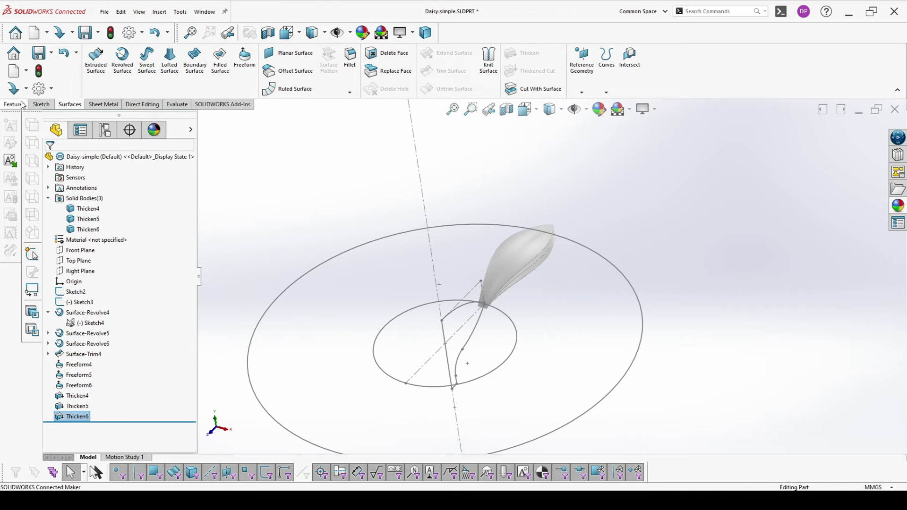
pyautogui.click(131, 105)
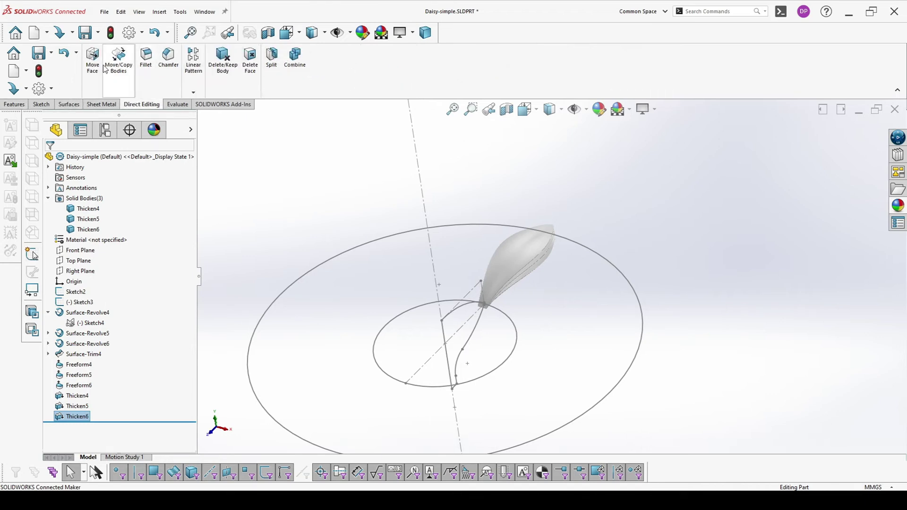
pyautogui.click(119, 60)
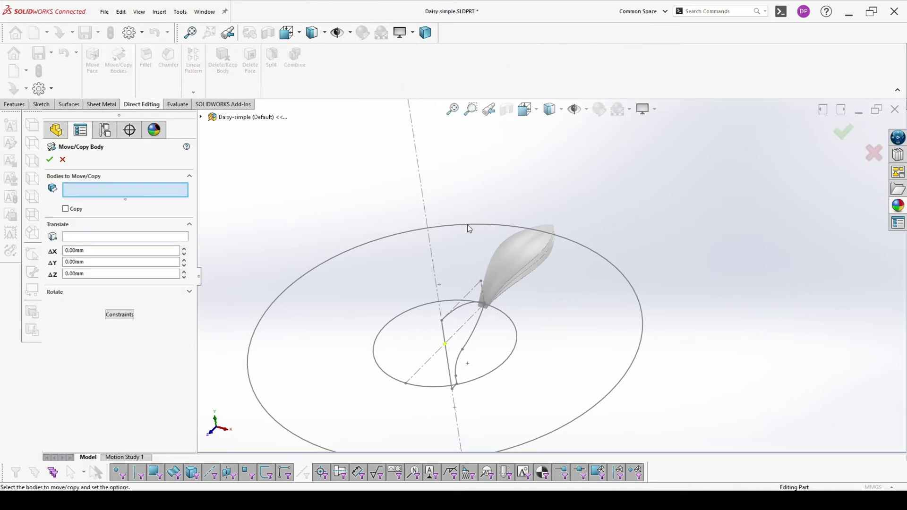
pyautogui.click(518, 247)
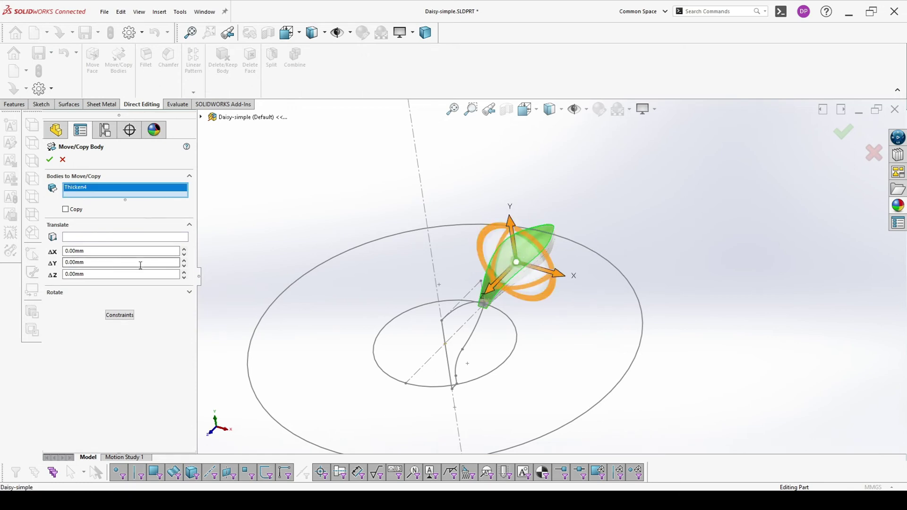
pyautogui.click(105, 293)
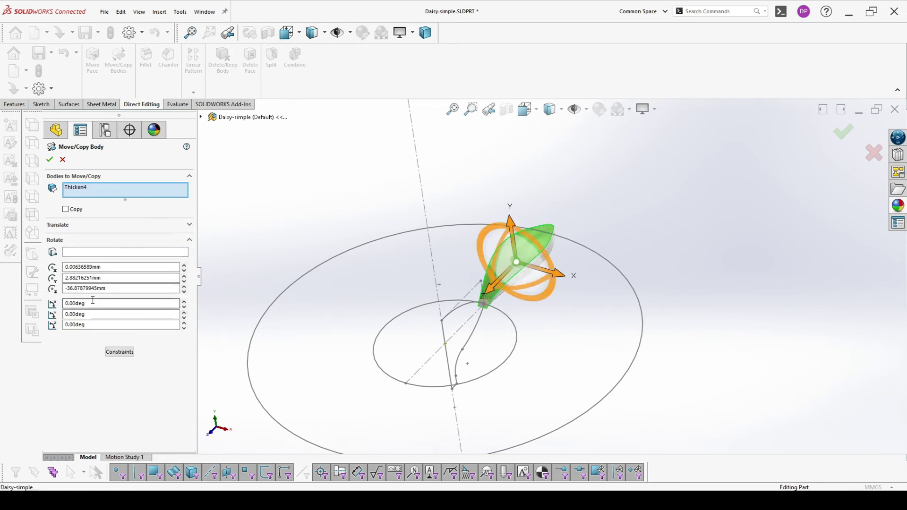
pyautogui.click(96, 253)
pyautogui.click(419, 170)
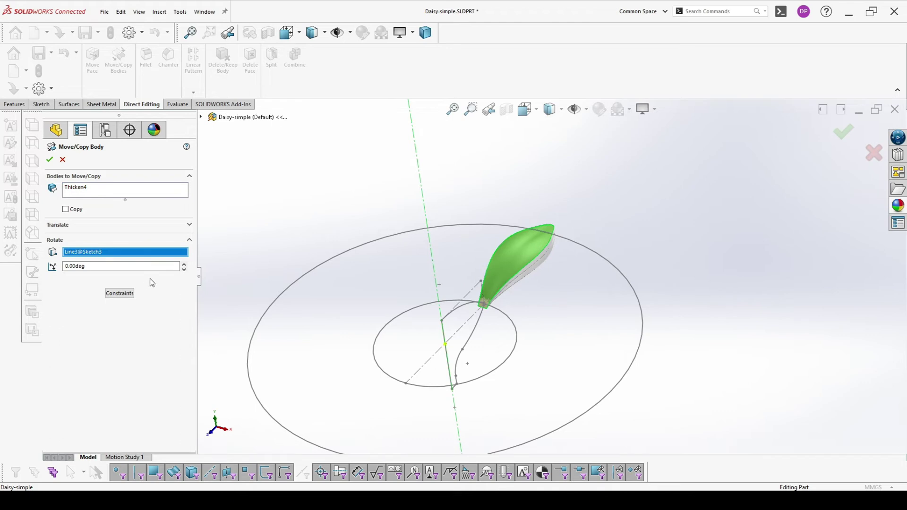
pyautogui.click(183, 271)
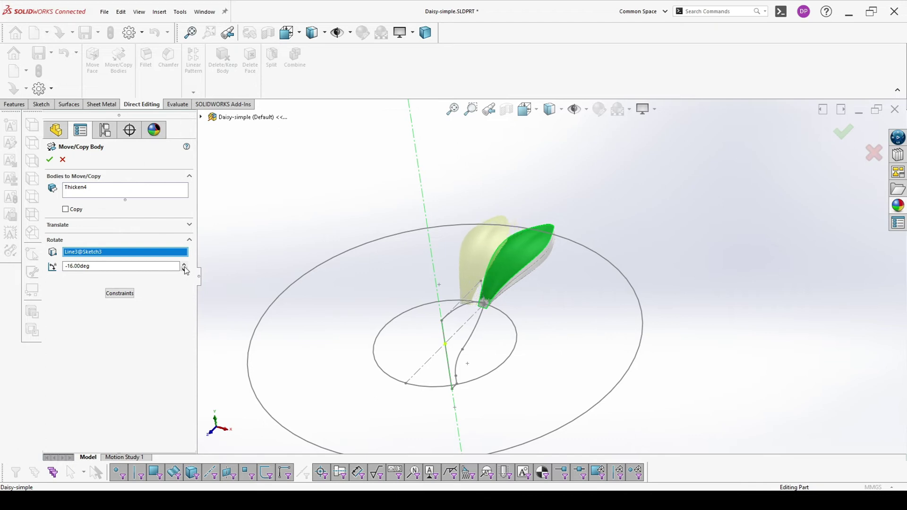
pyautogui.click(185, 264)
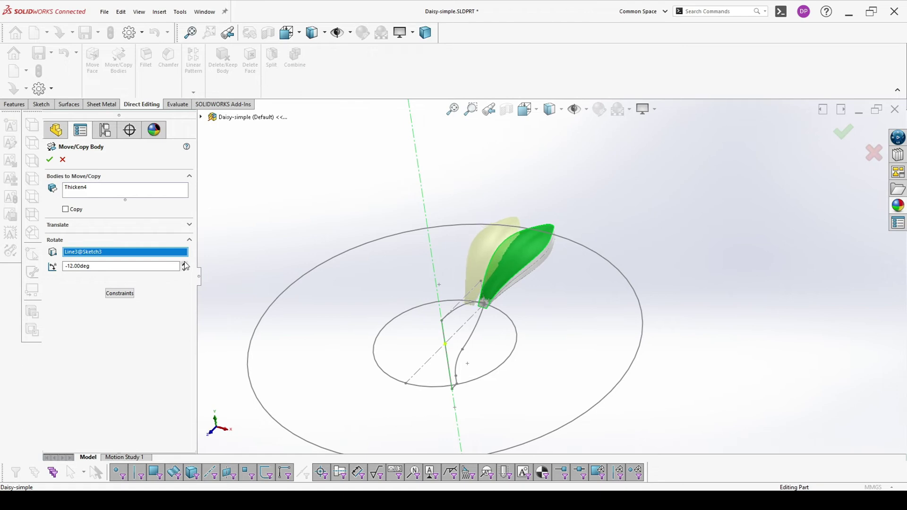
pyautogui.click(50, 160)
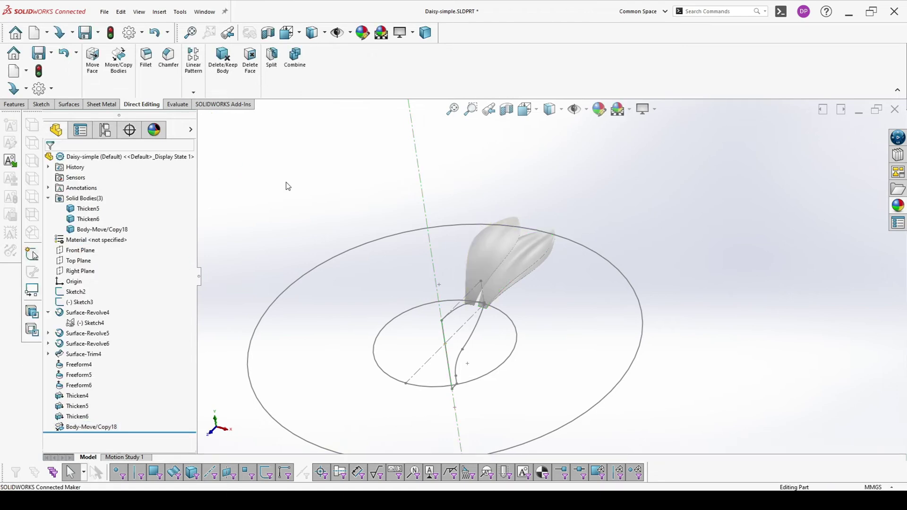
# Rotate the Thicken6 petal body around the same vertical centerline in the negative direction, placing it on the far side of the Thicken4 petal.
pyautogui.click(537, 270)
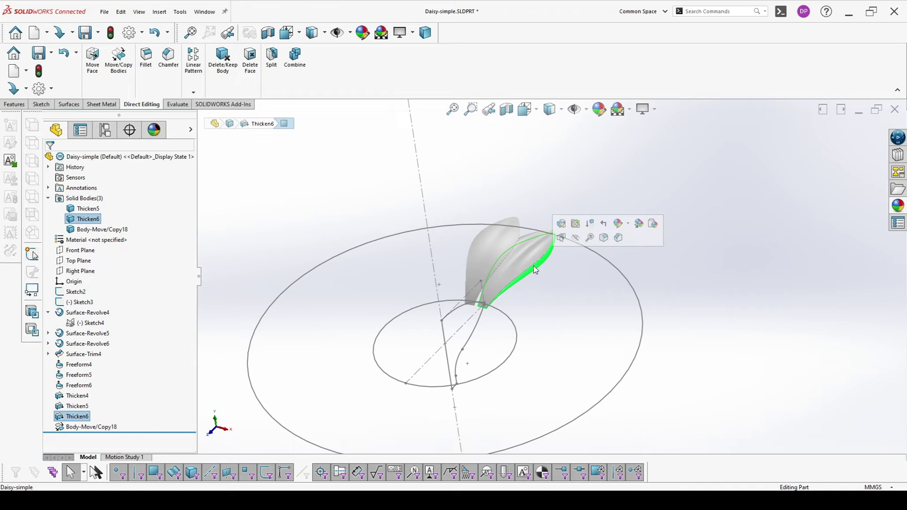
pyautogui.click(119, 61)
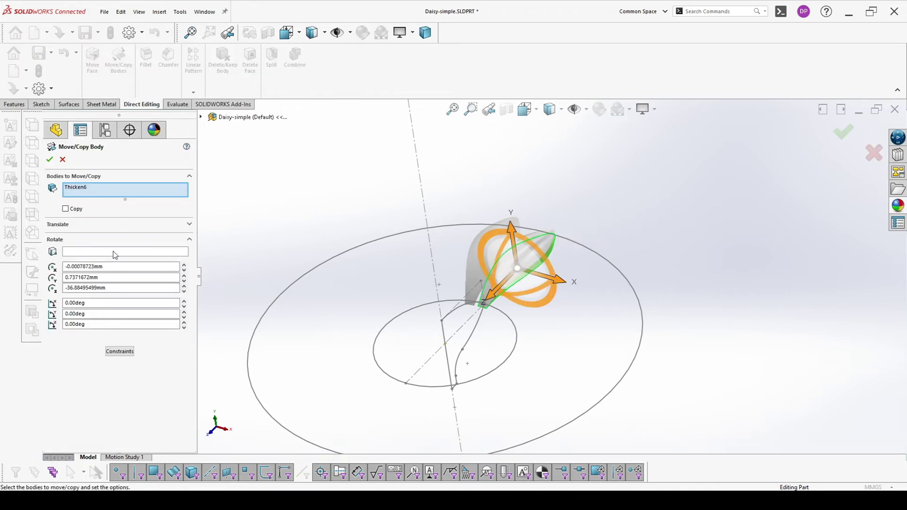
pyautogui.click(113, 251)
pyautogui.click(424, 196)
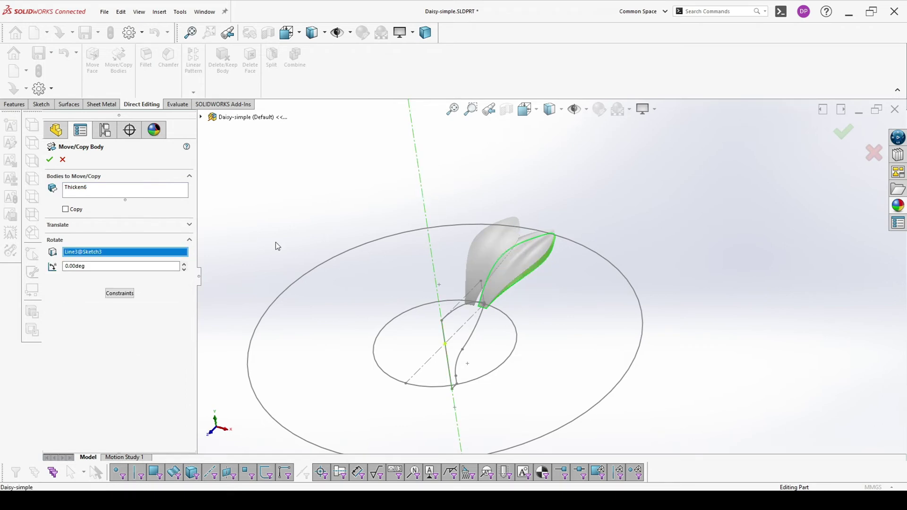
pyautogui.click(185, 269)
pyautogui.click(185, 270)
pyautogui.click(185, 269)
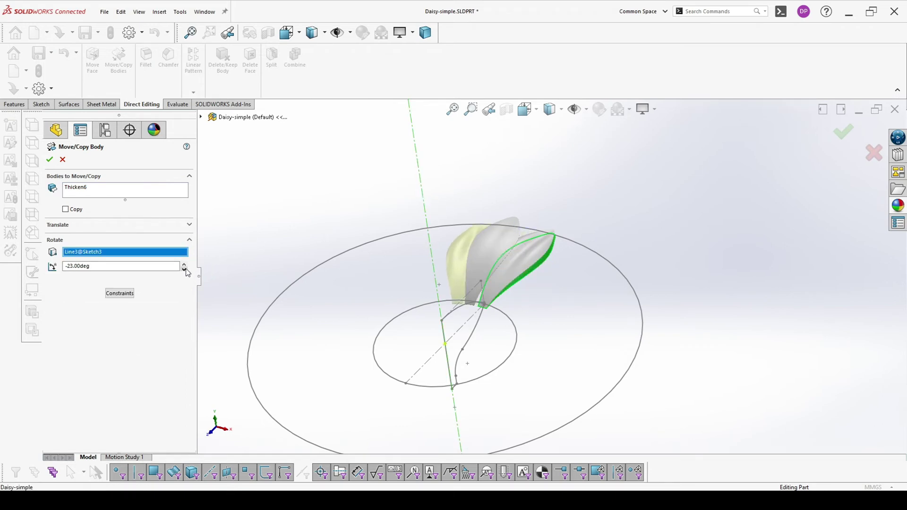
pyautogui.moveTo(491, 263)
pyautogui.mouseDown(button='middle')
pyautogui.moveTo(502, 324)
pyautogui.moveTo(423, 314)
pyautogui.mouseUp(button='middle')
pyautogui.click(186, 266)
pyautogui.click(185, 266)
pyautogui.click(185, 266)
pyautogui.click(50, 160)
# Reopen Freeform4 for editing and lower the middle control point of the petal's central control curve along Y.
pyautogui.moveTo(551, 253); pyautogui.dragTo(520, 220, button='middle')
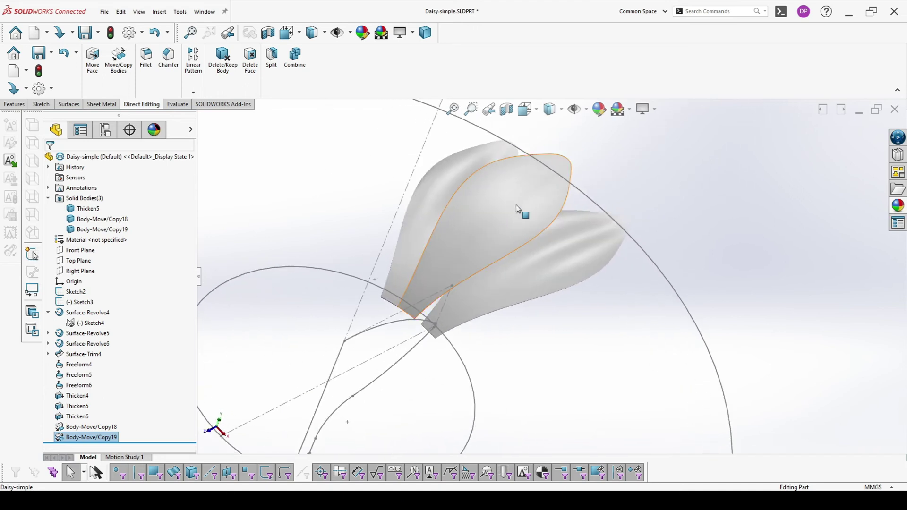
pyautogui.click(516, 205)
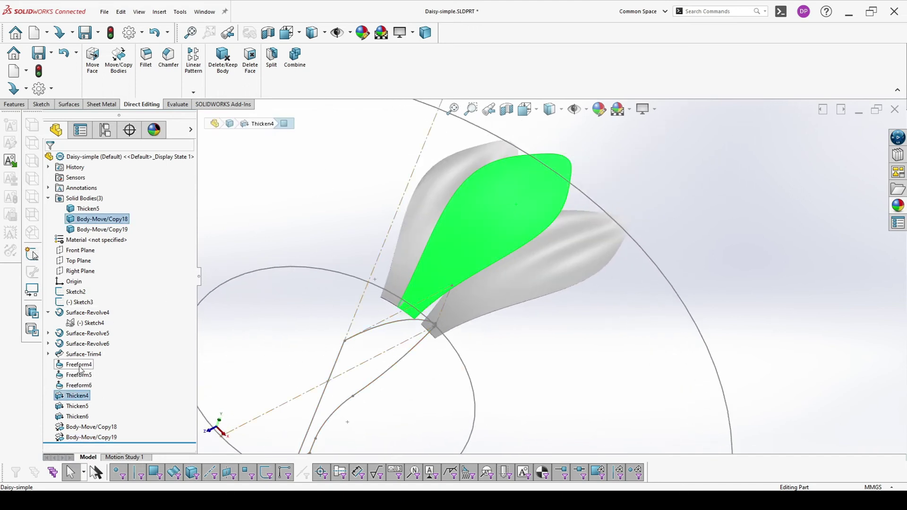
pyautogui.click(80, 364)
pyautogui.click(88, 339)
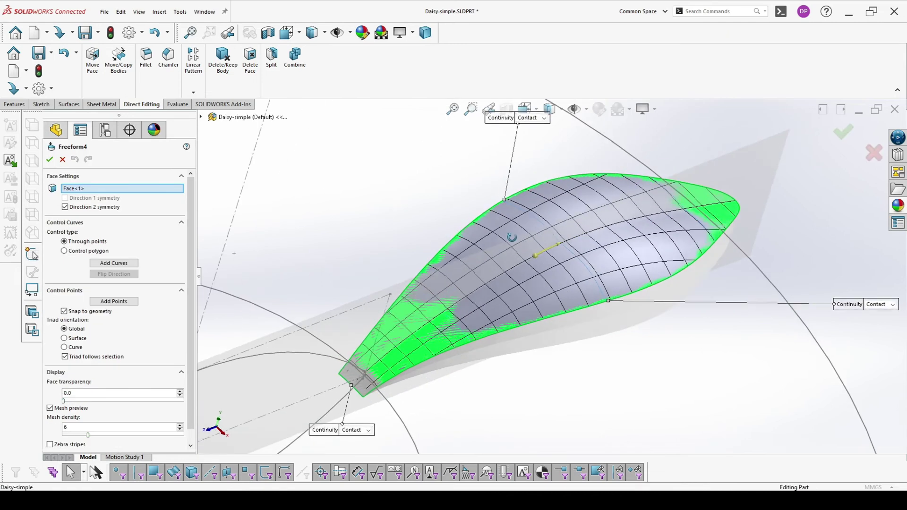
pyautogui.moveTo(512, 237); pyautogui.dragTo(568, 245, button='middle')
pyautogui.scroll(5, 567, 247)
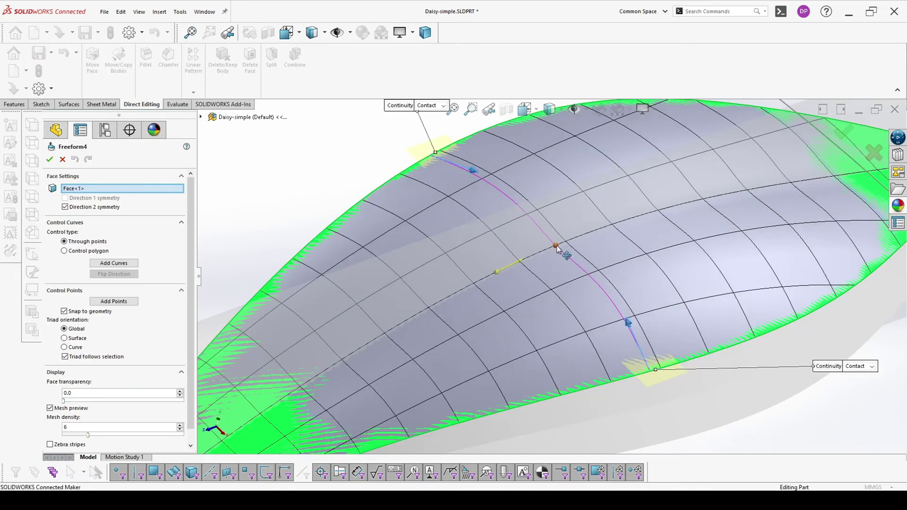
pyautogui.click(556, 246)
pyautogui.moveTo(561, 211); pyautogui.dragTo(563, 225)
# Set the Y offset of the side control point on Freeform4's central control curve to 1.09 mm and finish the edit.
pyautogui.scroll(-5, 641, 220)
pyautogui.click(532, 204)
pyautogui.moveTo(552, 163); pyautogui.dragTo(552, 161)
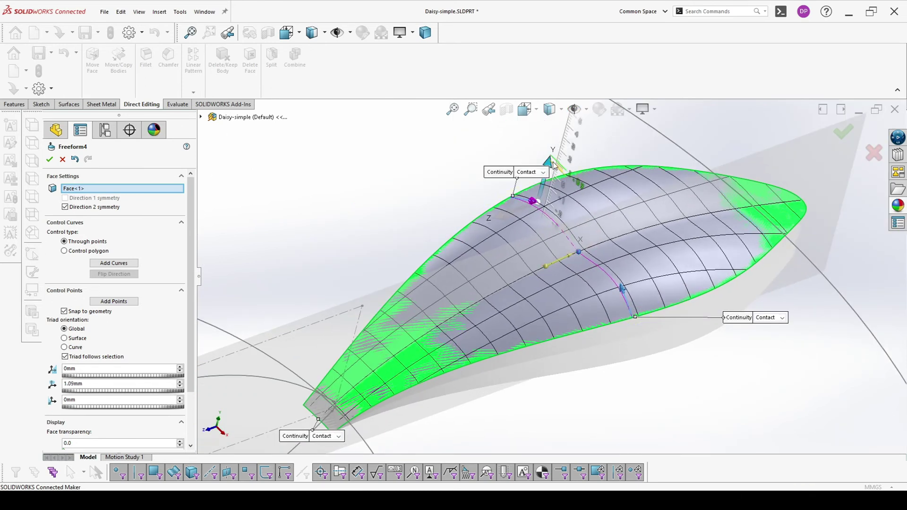
pyautogui.click(842, 132)
pyautogui.moveTo(537, 223); pyautogui.dragTo(557, 225, button='middle')
pyautogui.click(547, 246)
pyautogui.scroll(1, 546, 246)
pyautogui.click(635, 270)
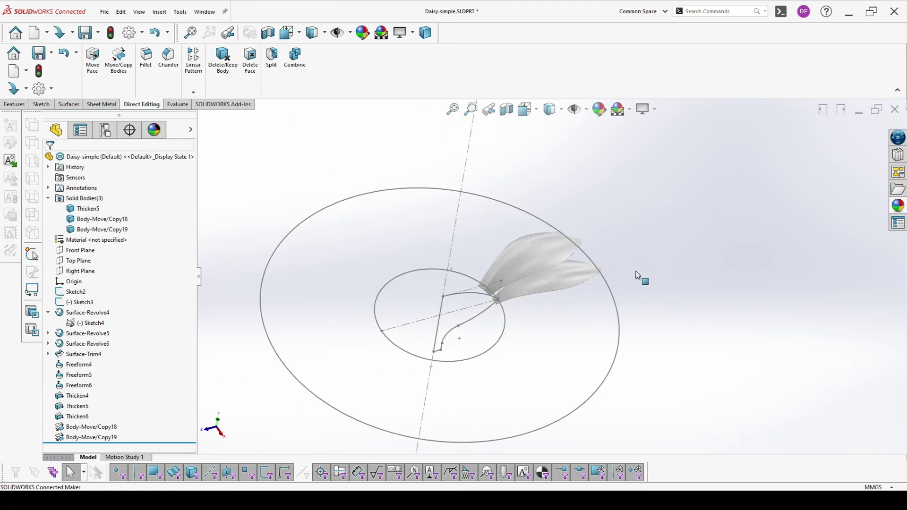
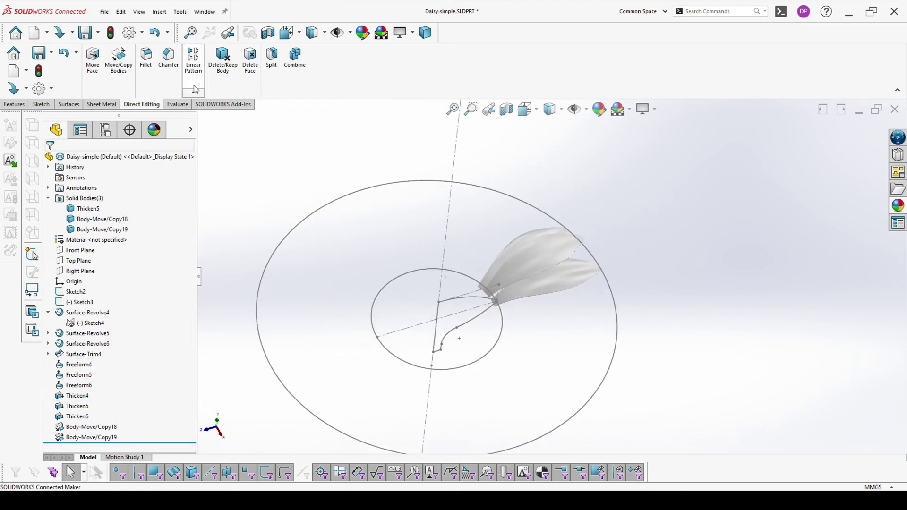
# Set up an equally spaced 360-degree circular pattern of the three petal bodies around the vertical centerline.
pyautogui.click(194, 92)
pyautogui.click(210, 115)
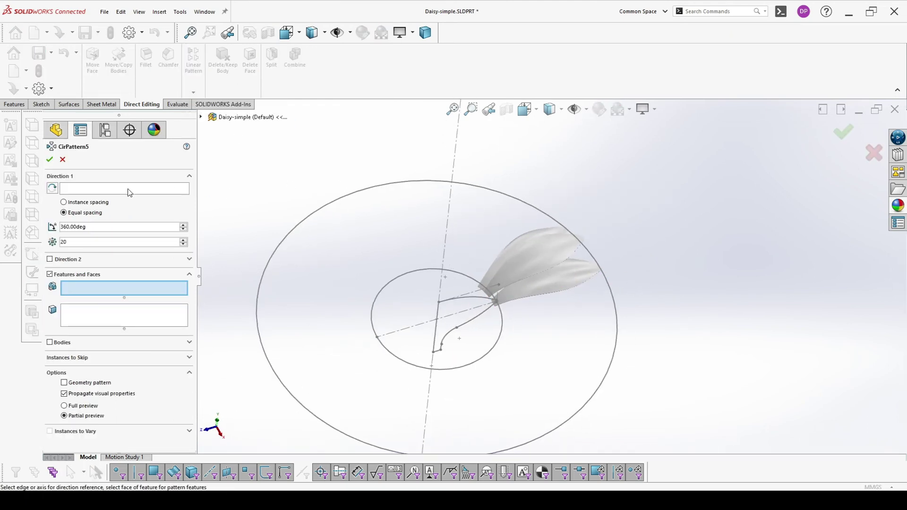
pyautogui.click(455, 166)
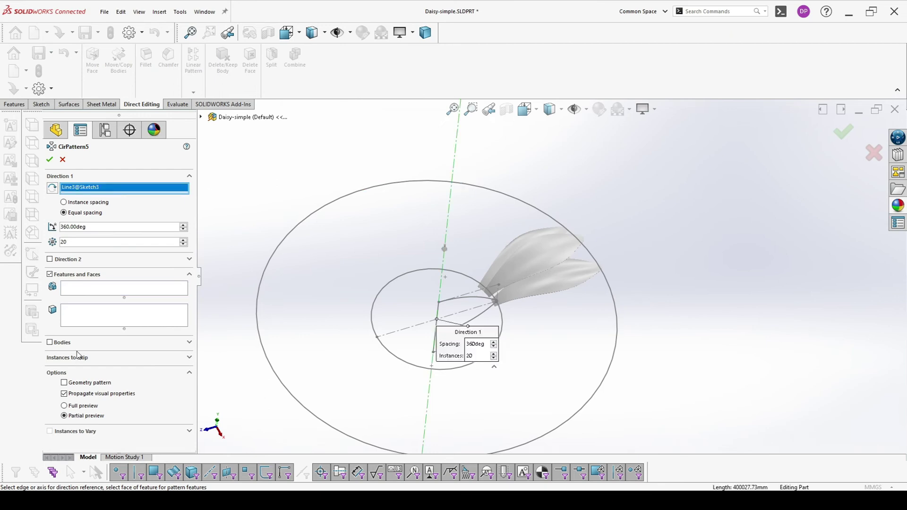
pyautogui.click(50, 343)
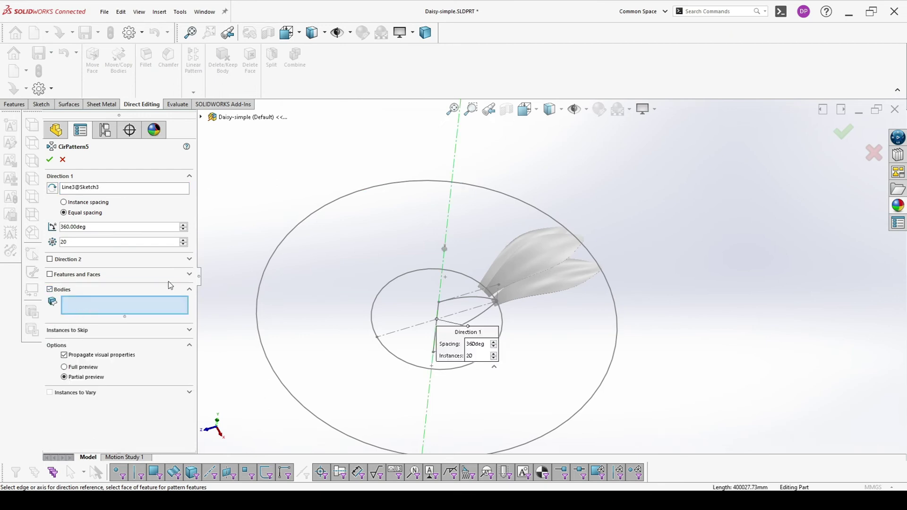
pyautogui.click(525, 245)
pyautogui.click(592, 284)
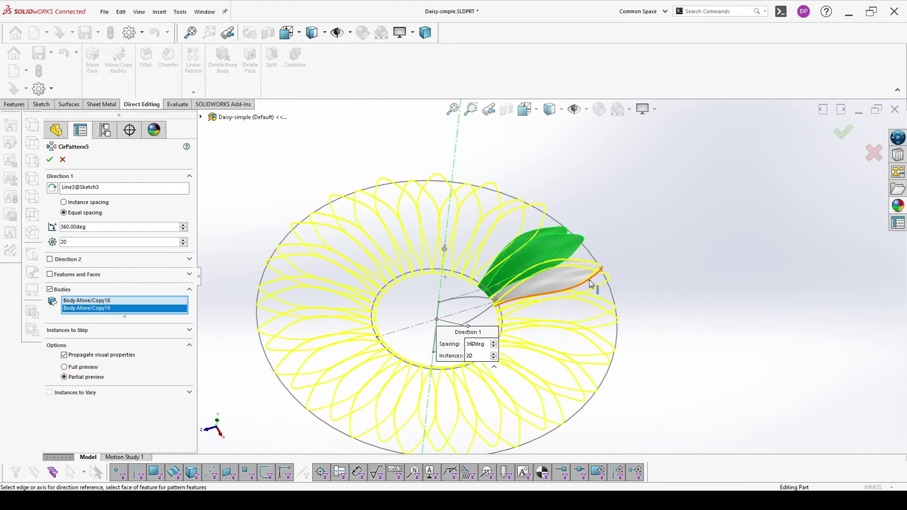
pyautogui.click(577, 270)
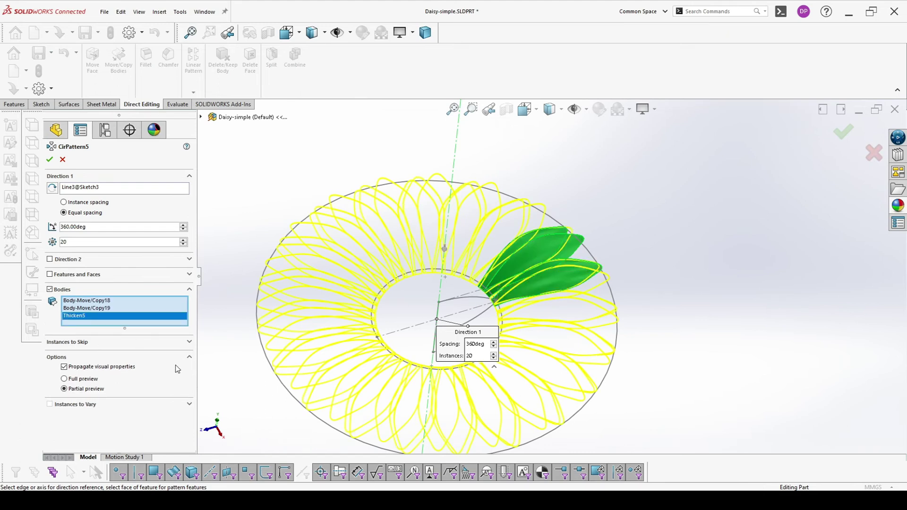
# Reduce the circular petal pattern to 9 instances and create it.
pyautogui.click(183, 245)
pyautogui.click(184, 245)
pyautogui.click(184, 245)
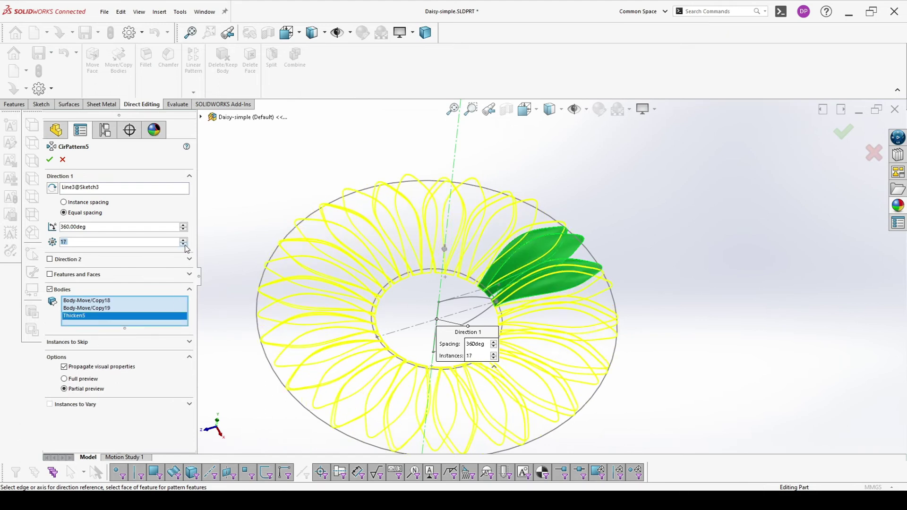
pyautogui.click(184, 245)
pyautogui.click(183, 245)
pyautogui.click(184, 245)
pyautogui.click(184, 245)
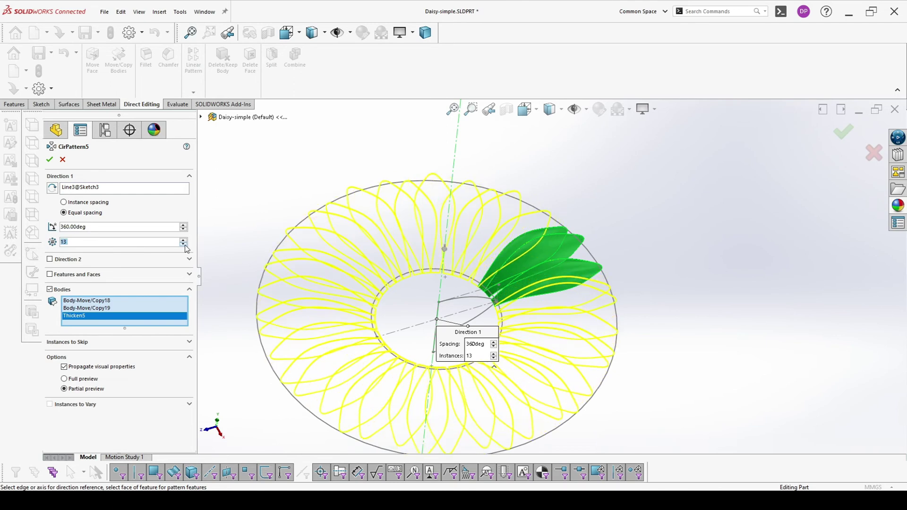
pyautogui.click(186, 245)
pyautogui.click(186, 245)
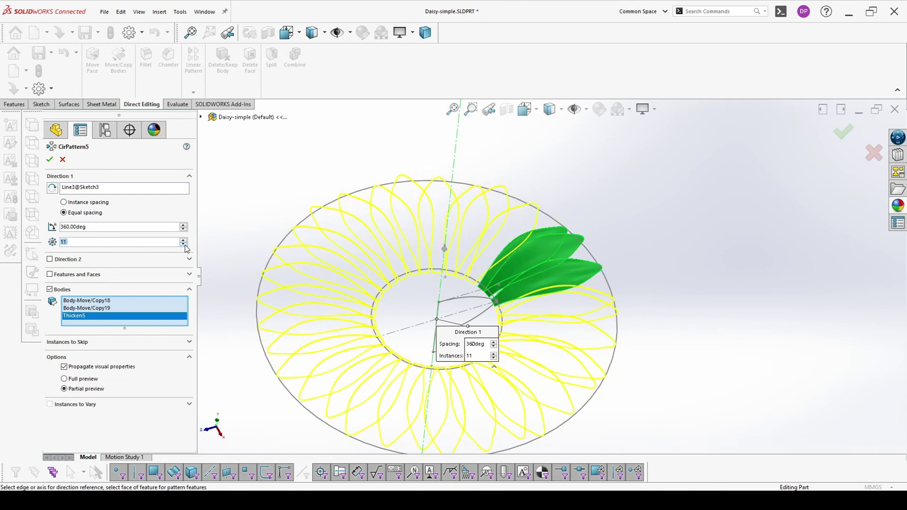
pyautogui.click(187, 246)
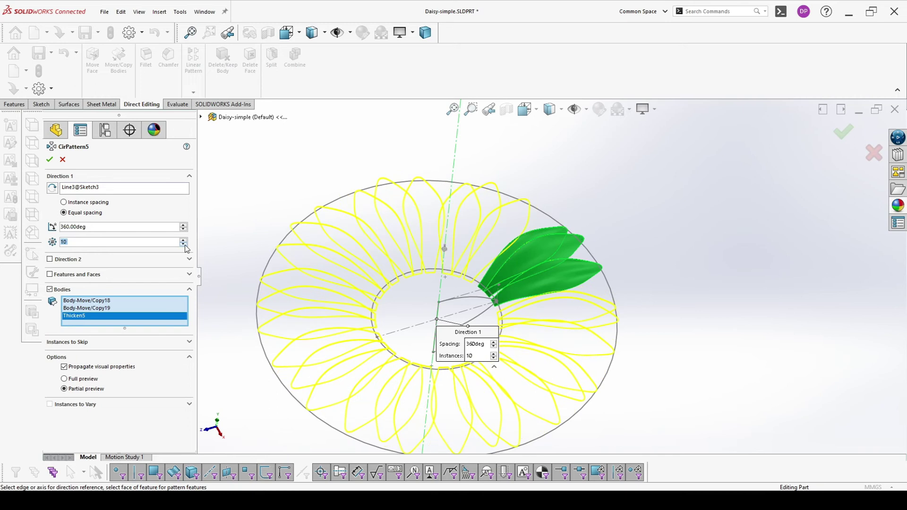
pyautogui.click(186, 245)
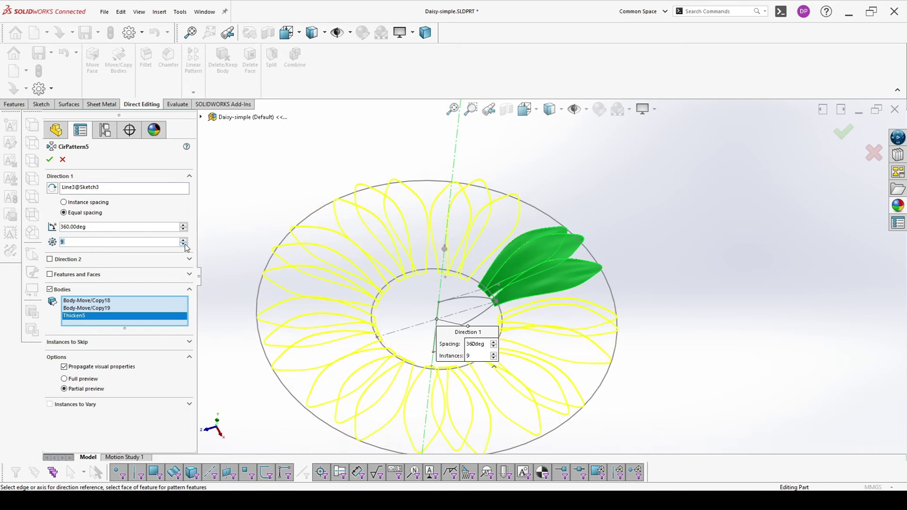
pyautogui.click(50, 159)
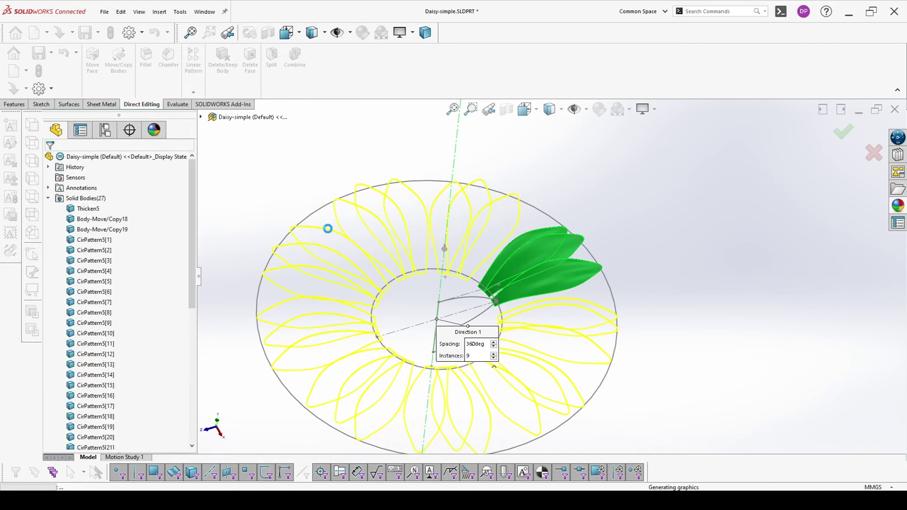
# Rotate CirPattern5[3], CirPattern5[5] and Thicken5 slightly in the positive direction around the vertical centerline with Move/Copy Body, without copying.
pyautogui.moveTo(386, 287); pyautogui.dragTo(619, 300, button='middle')
pyautogui.scroll(-2, 617, 302)
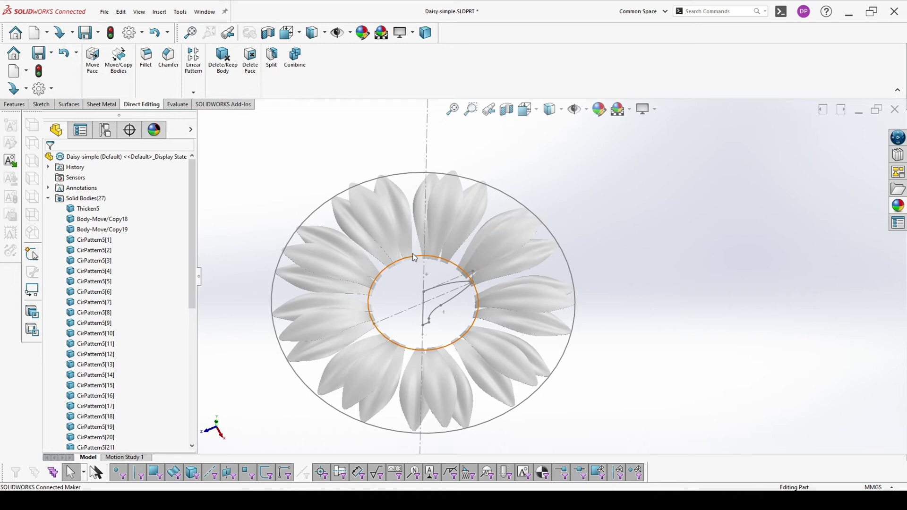
pyautogui.click(119, 59)
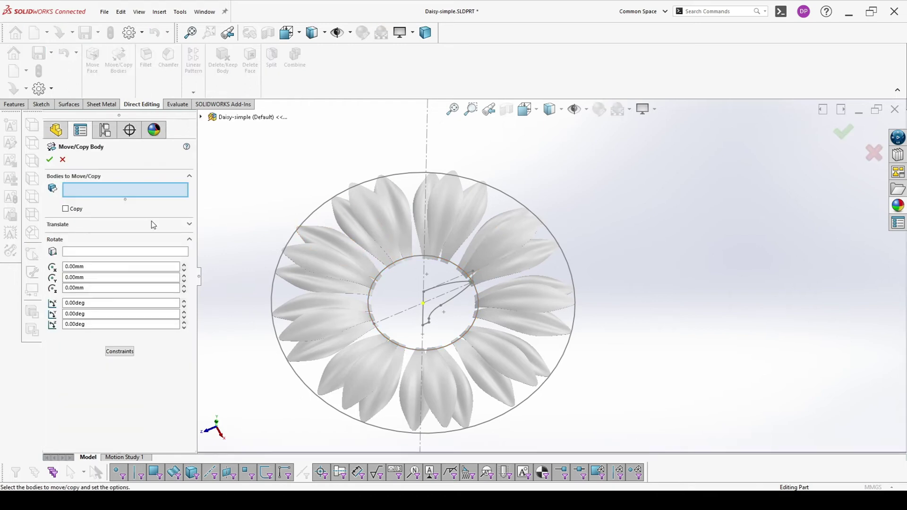
pyautogui.click(407, 396)
pyautogui.click(305, 307)
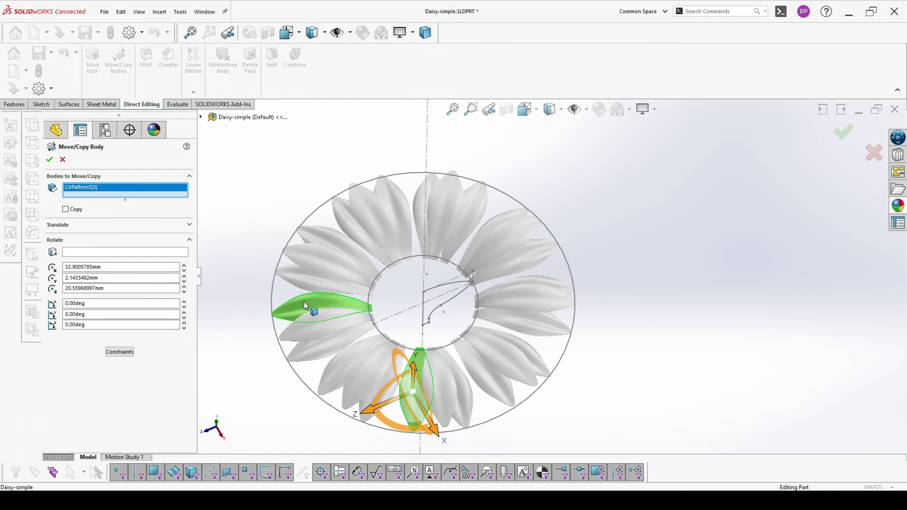
pyautogui.click(536, 261)
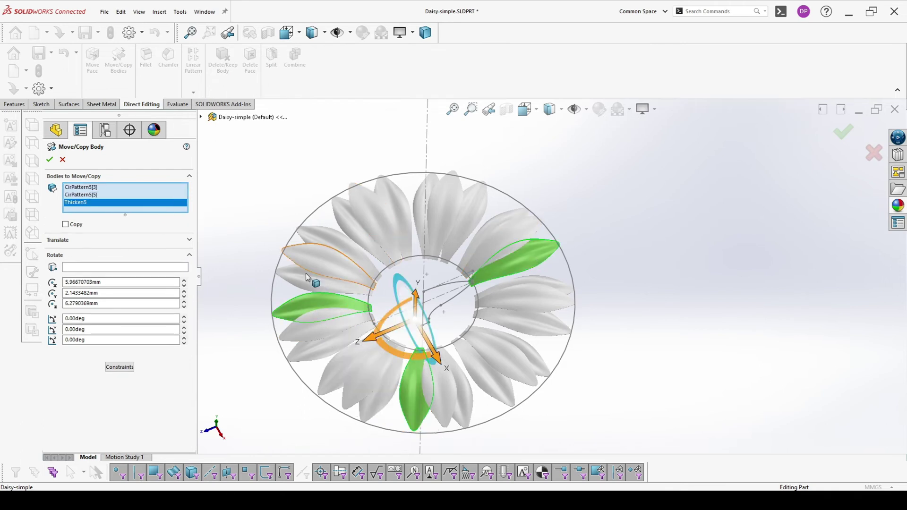
pyautogui.click(108, 267)
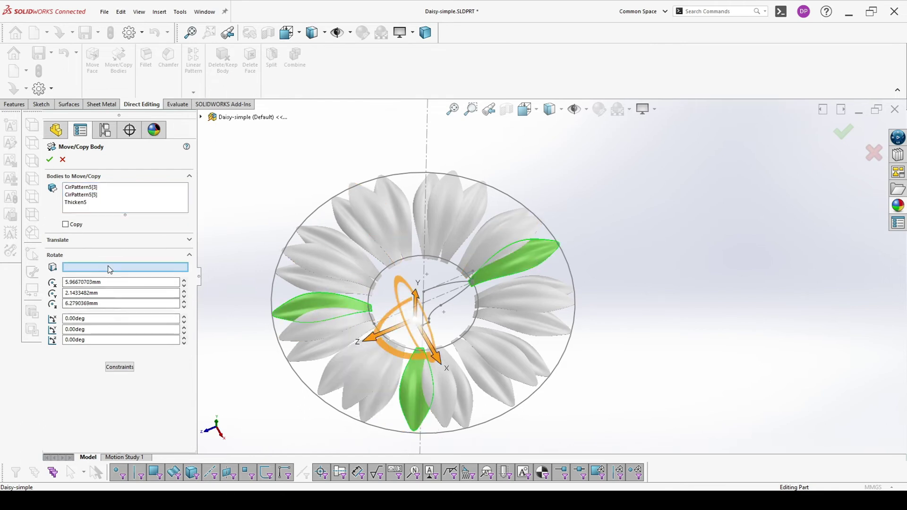
pyautogui.click(428, 141)
pyautogui.click(184, 279)
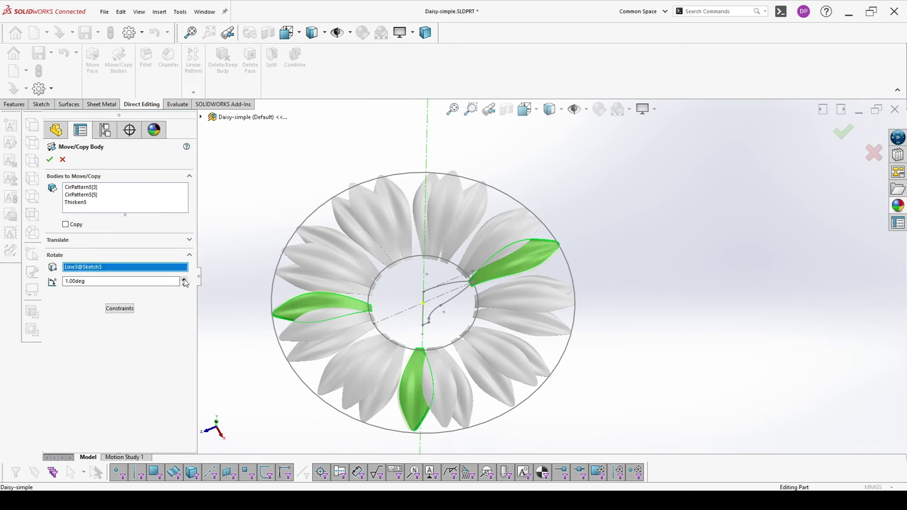
pyautogui.click(185, 280)
pyautogui.click(184, 280)
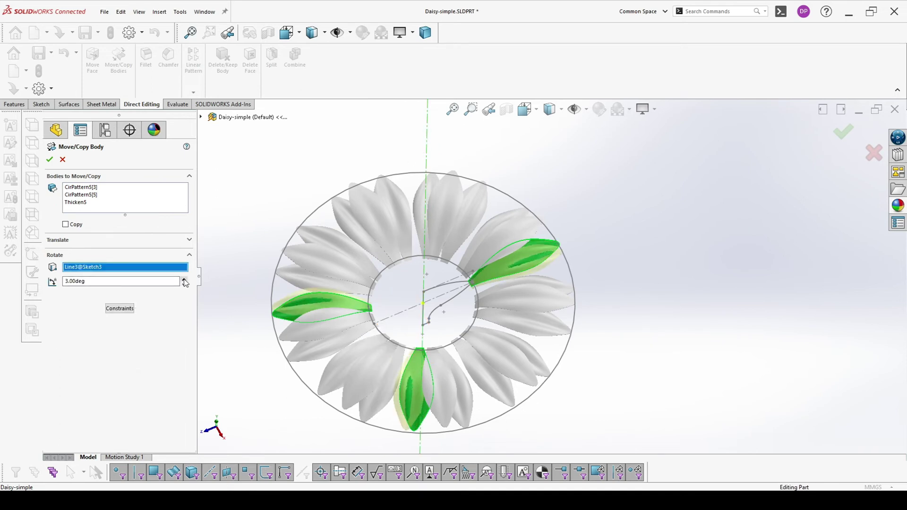
pyautogui.click(184, 279)
pyautogui.click(49, 160)
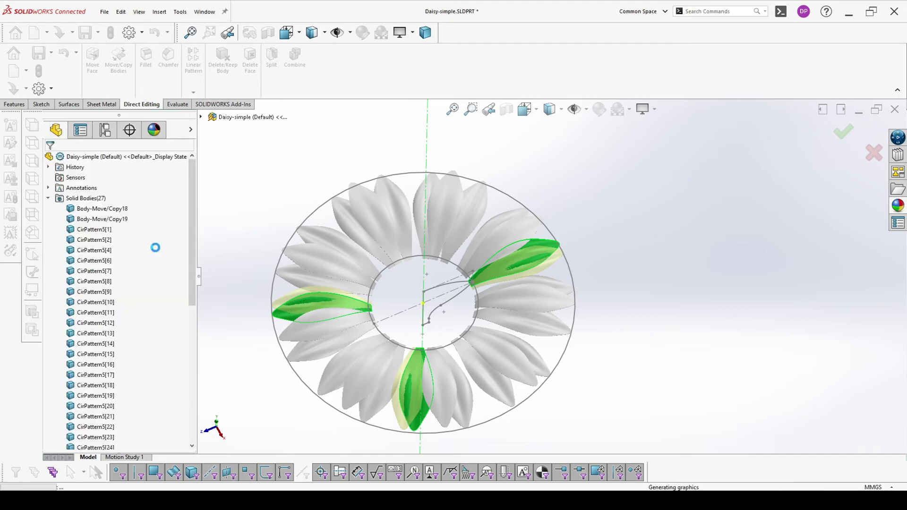
# Hide Sketch2, which contains the outer circle around the petals.
pyautogui.moveTo(312, 274); pyautogui.dragTo(331, 272, button='middle')
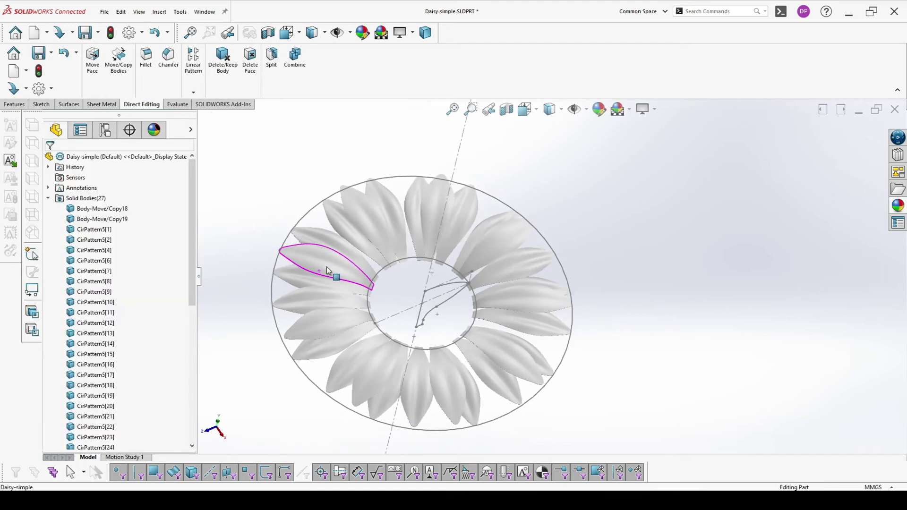
pyautogui.moveTo(372, 318); pyautogui.dragTo(361, 313, button='middle')
pyautogui.moveTo(440, 303); pyautogui.dragTo(458, 288, button='middle')
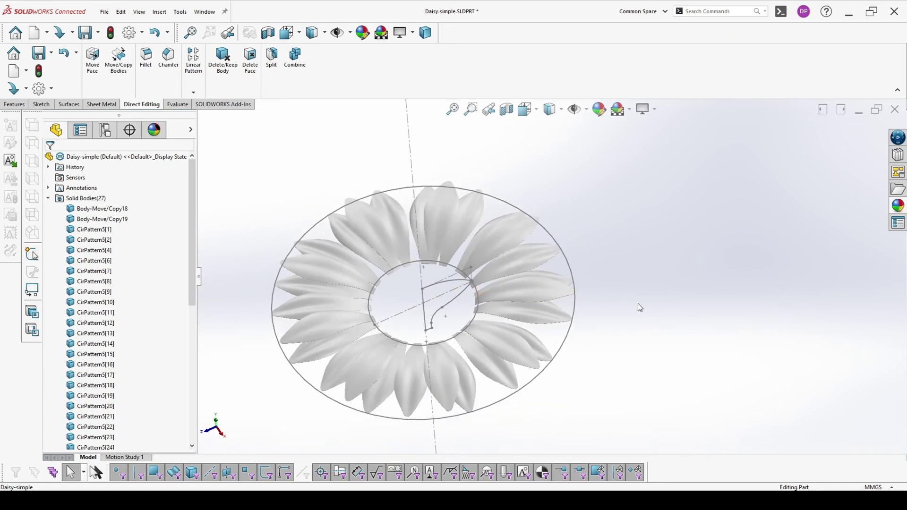
pyautogui.click(508, 207)
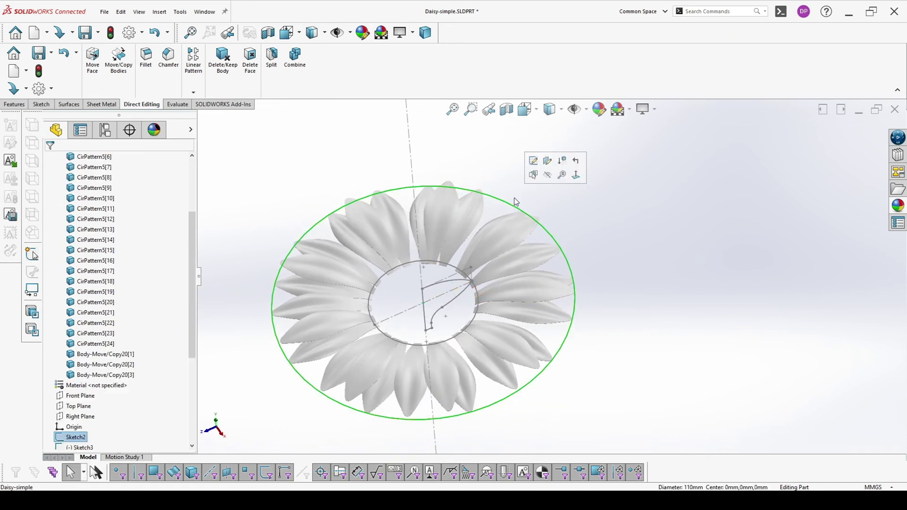
pyautogui.click(548, 176)
# Start a sketch on the Right Plane and convert the upper arc of Sketch3 into it.
pyautogui.moveTo(518, 264); pyautogui.dragTo(517, 243, button='middle')
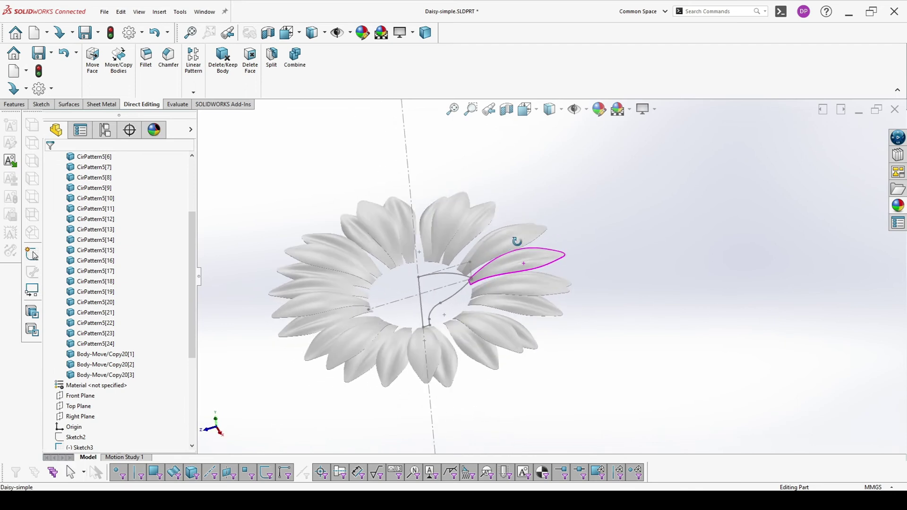
pyautogui.scroll(-2, 471, 338)
pyautogui.moveTo(471, 339); pyautogui.dragTo(470, 298, button='middle')
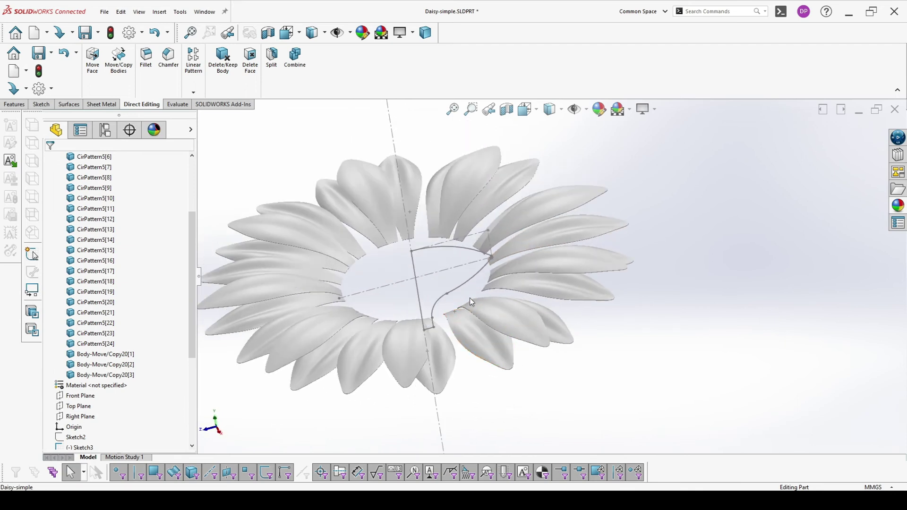
pyautogui.scroll(-5, 186, 255)
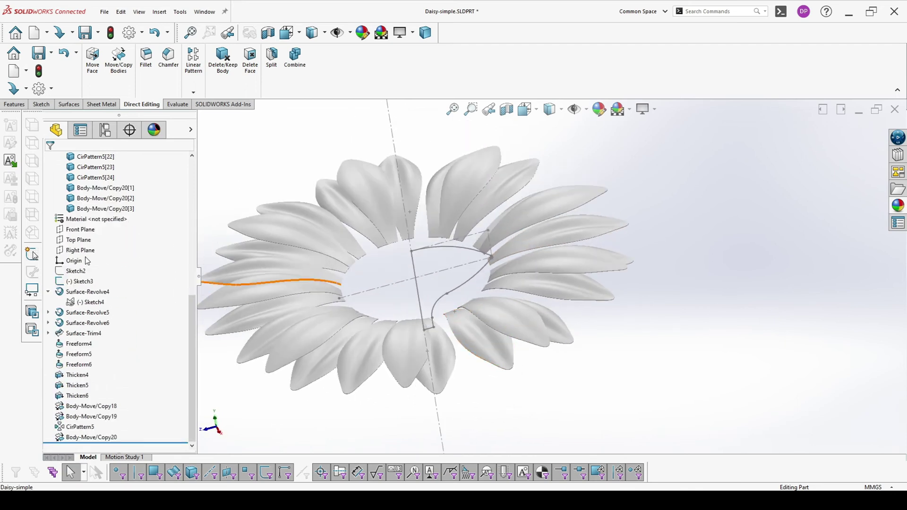
pyautogui.click(83, 250)
pyautogui.click(93, 243)
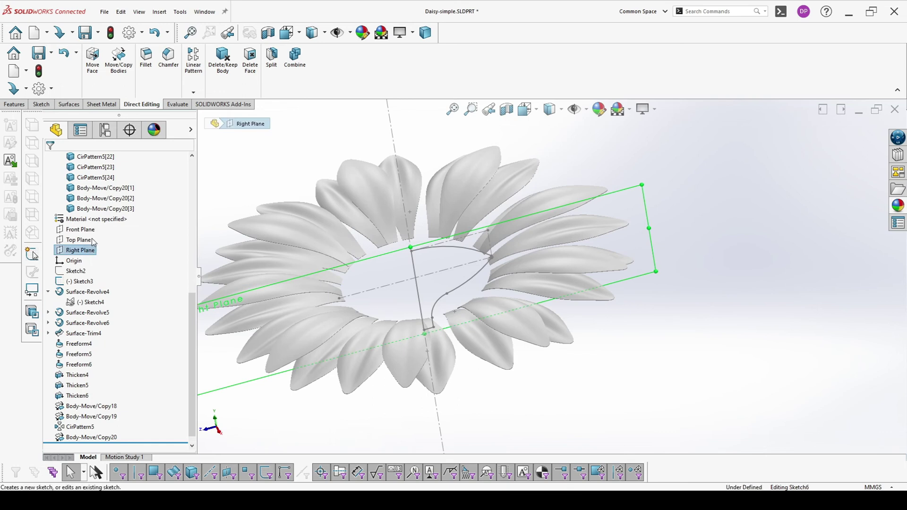
pyautogui.click(439, 252)
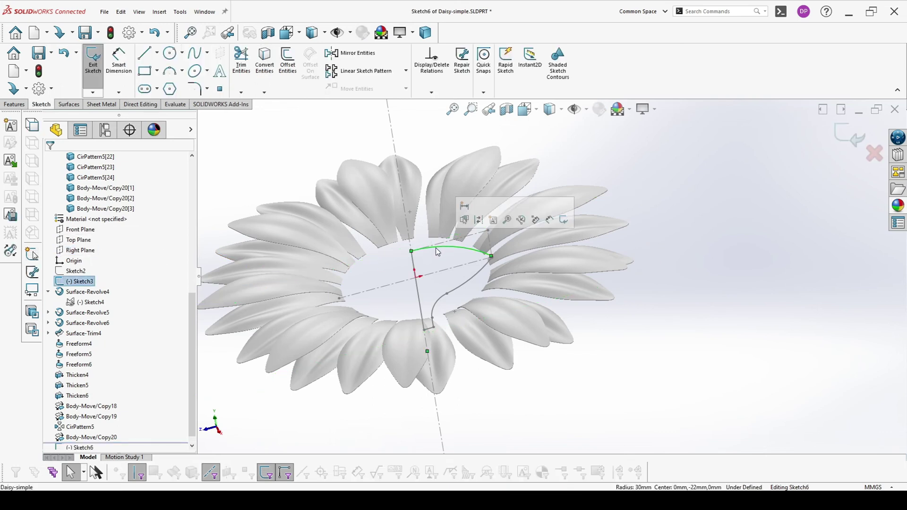
pyautogui.click(265, 59)
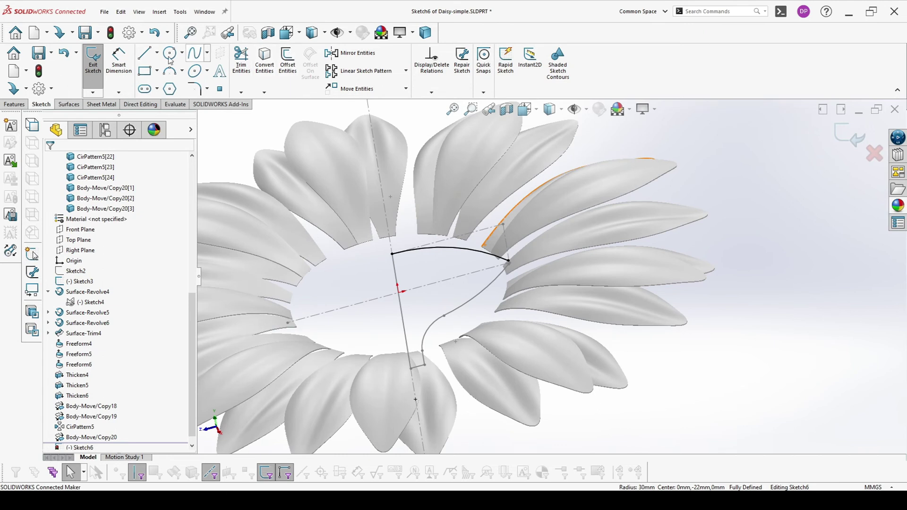
# Close the arc profile with lines from its outer end to the origin and up to its inner end, and exit the sketch.
pyautogui.click(145, 53)
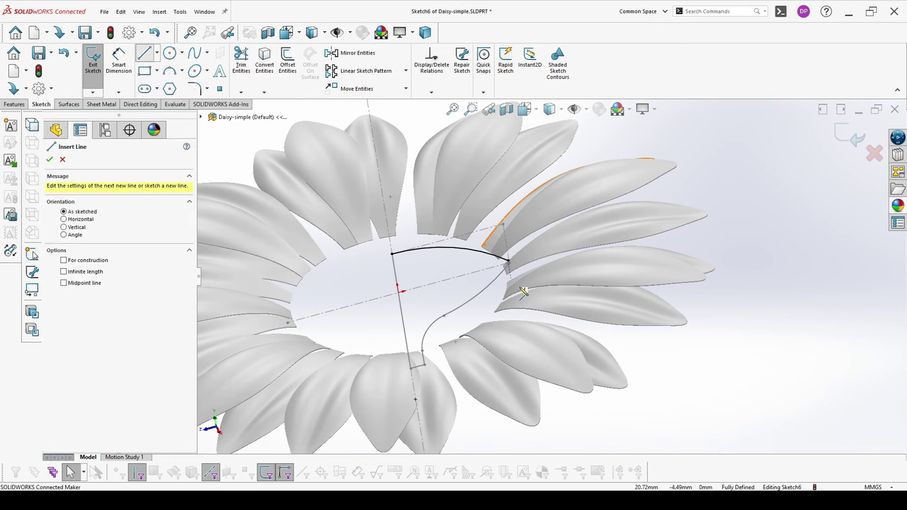
pyautogui.click(508, 261)
pyautogui.click(398, 290)
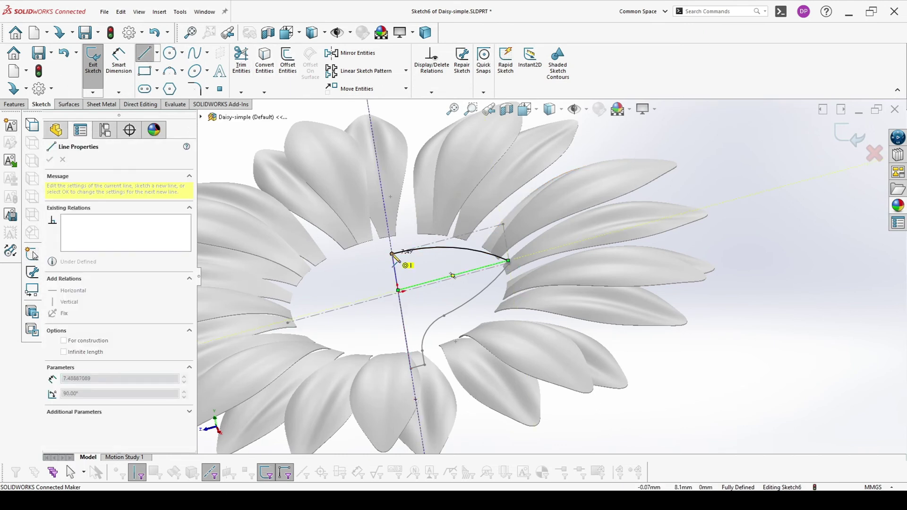
pyautogui.click(392, 255)
pyautogui.click(850, 137)
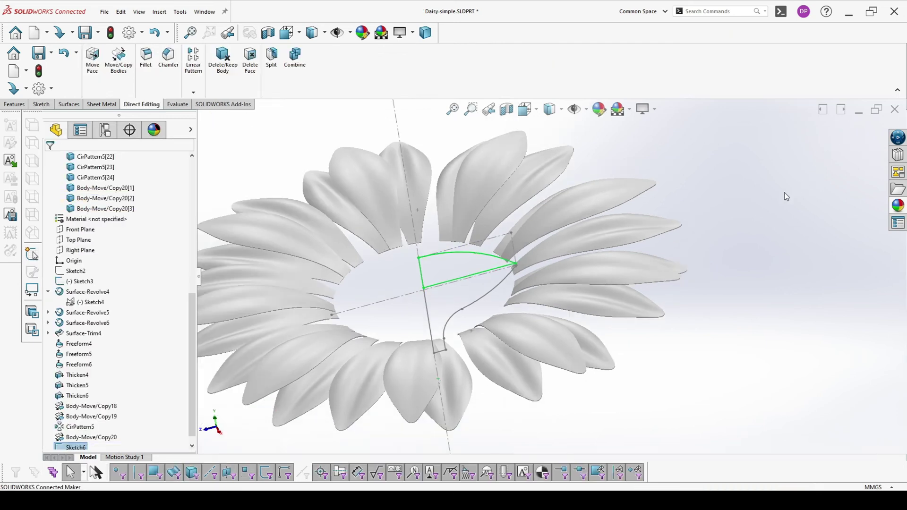
# Revolve the Sketch3 profile 360 degrees around its vertical line as a boss with merged result to form the flower center.
pyautogui.click(480, 300)
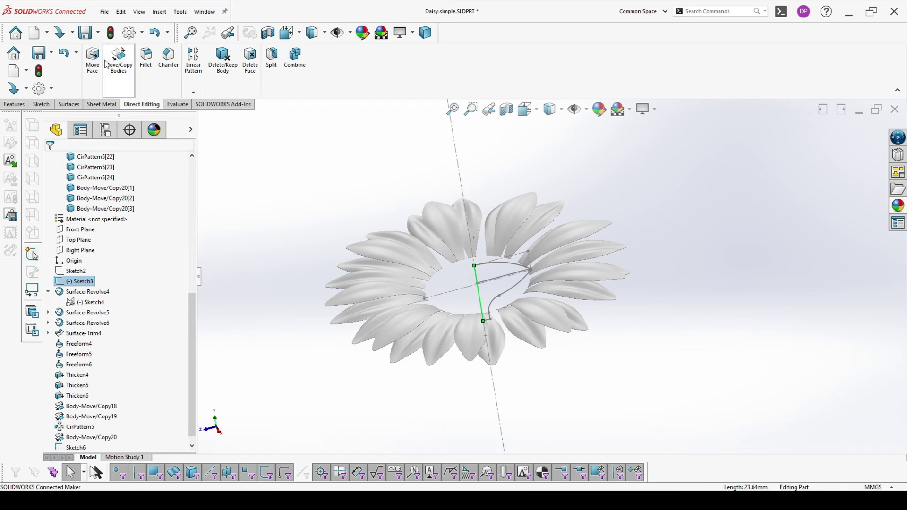
pyautogui.click(15, 105)
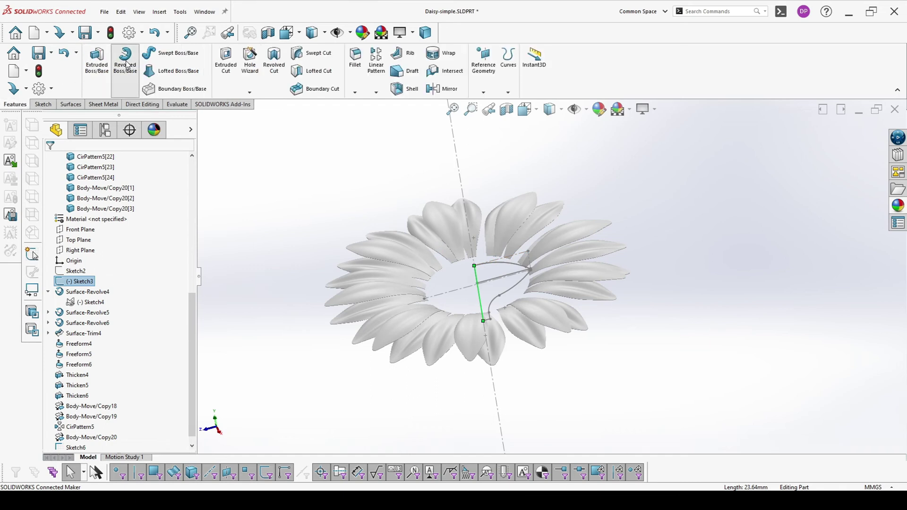
pyautogui.click(125, 60)
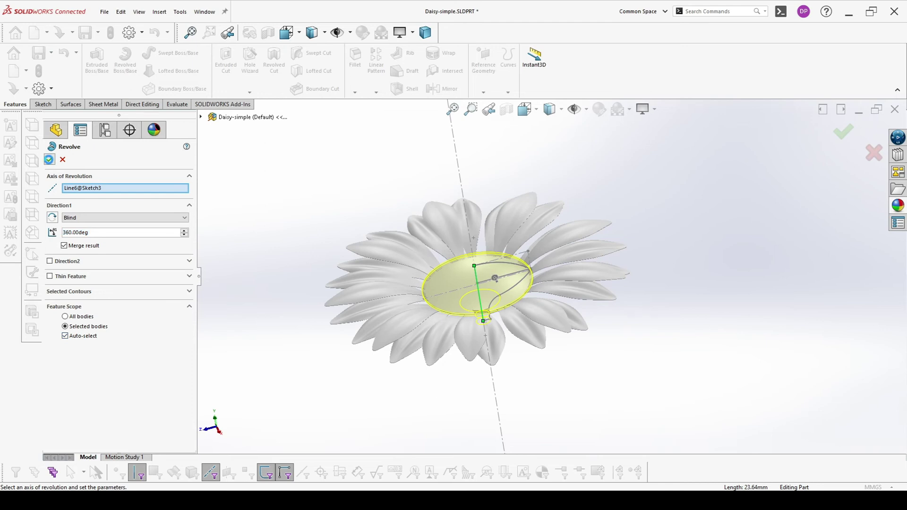
pyautogui.click(49, 159)
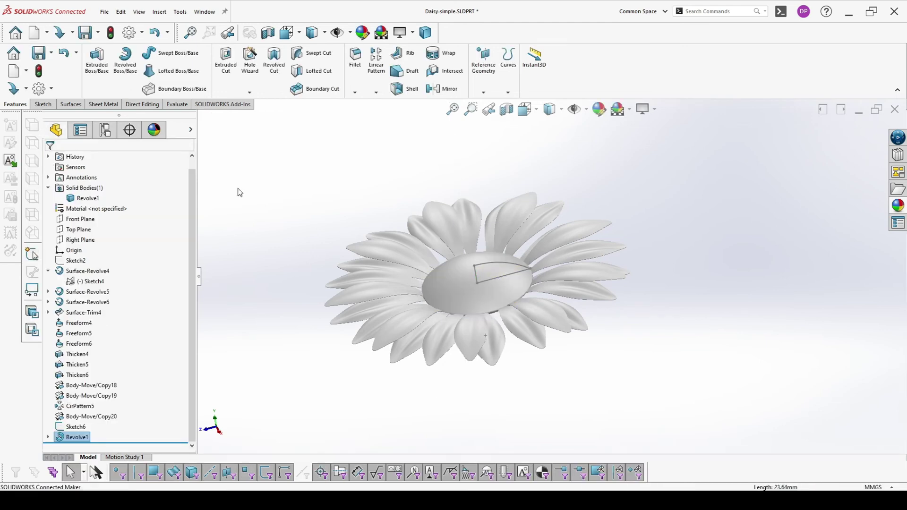
# Hide the merged solid body that combines the petals and the flower center.
pyautogui.click(680, 231)
pyautogui.moveTo(574, 272); pyautogui.dragTo(567, 310, button='middle')
pyautogui.click(508, 294)
pyautogui.press('Tab')
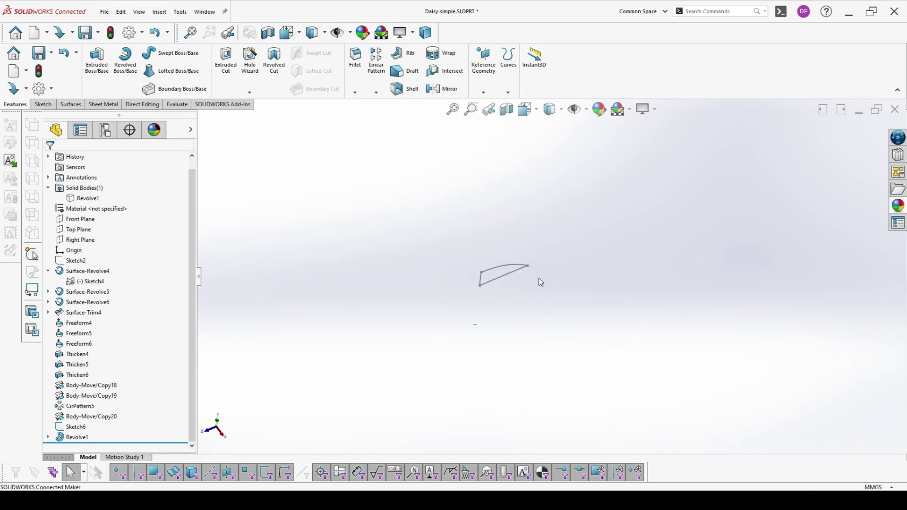
# Revolve the Sketch6 profile 360 degrees around its vertical line with Merge result off to create a separate flower-center body.
pyautogui.moveTo(502, 289); pyautogui.dragTo(491, 274, button='middle')
pyautogui.click(492, 274)
pyautogui.click(125, 59)
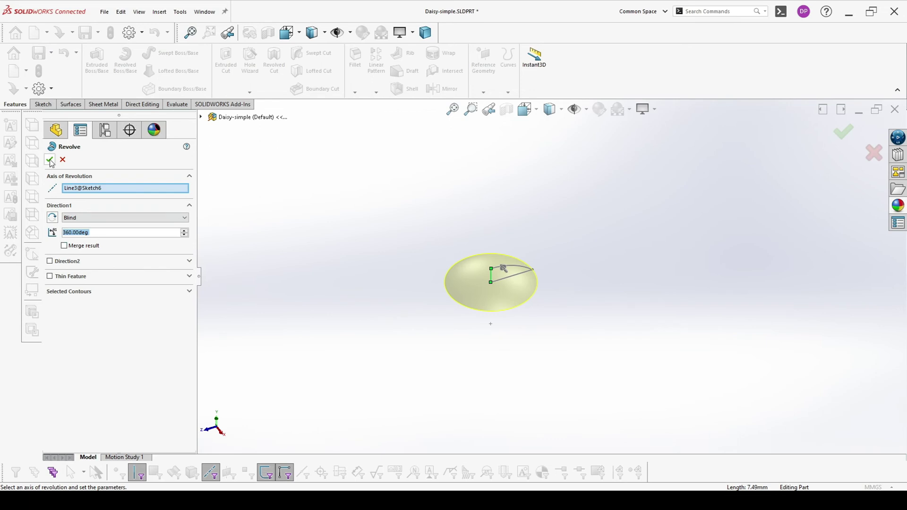
pyautogui.click(49, 161)
# Apply the Bow Tie Pattern appearance from the 3D Textures library to the Revolve2 feature.
pyautogui.click(898, 205)
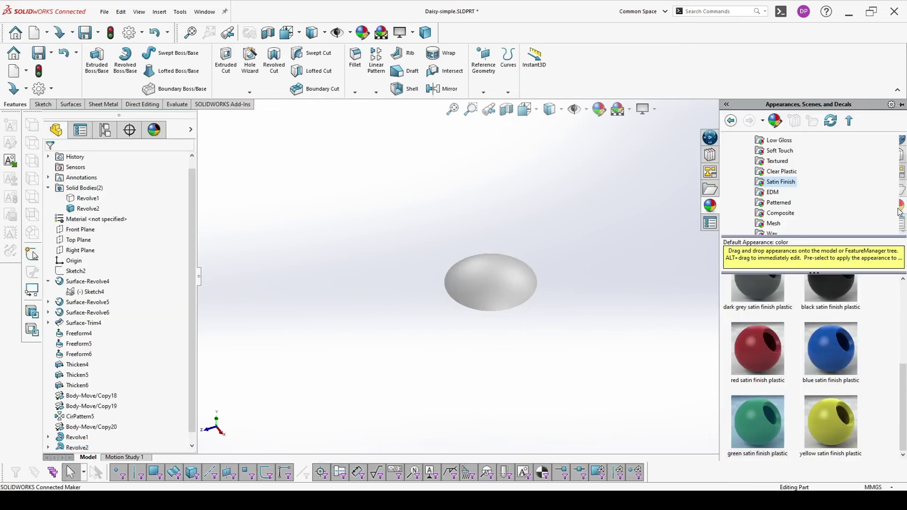
pyautogui.scroll(1, 756, 189)
pyautogui.click(739, 151)
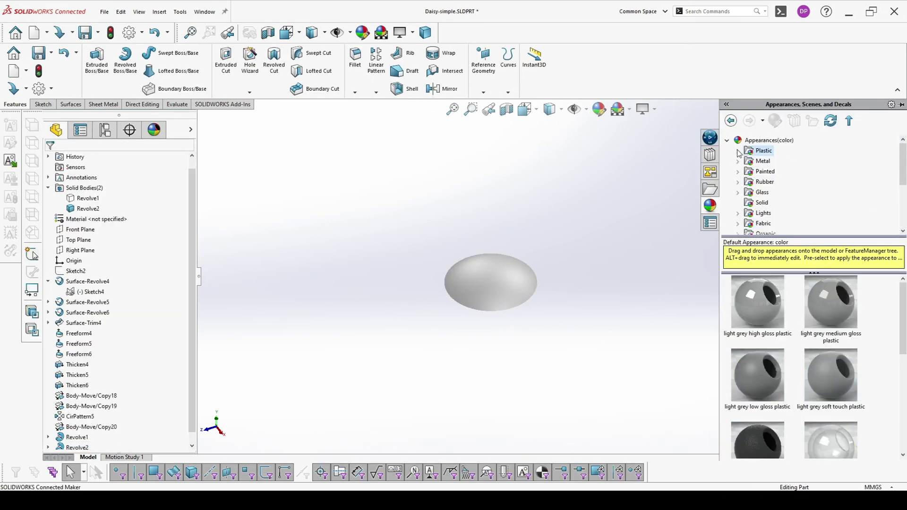
pyautogui.scroll(-3, 747, 181)
pyautogui.click(775, 172)
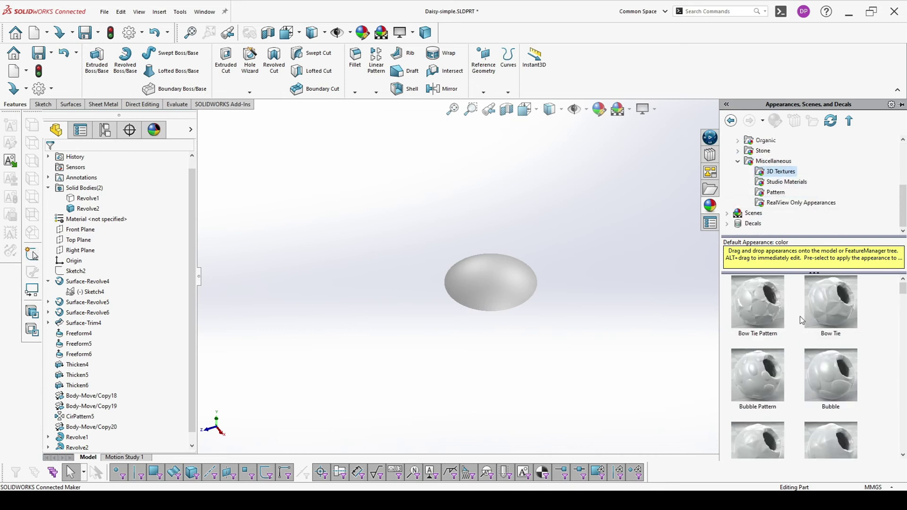
pyautogui.moveTo(800, 316); pyautogui.dragTo(520, 291)
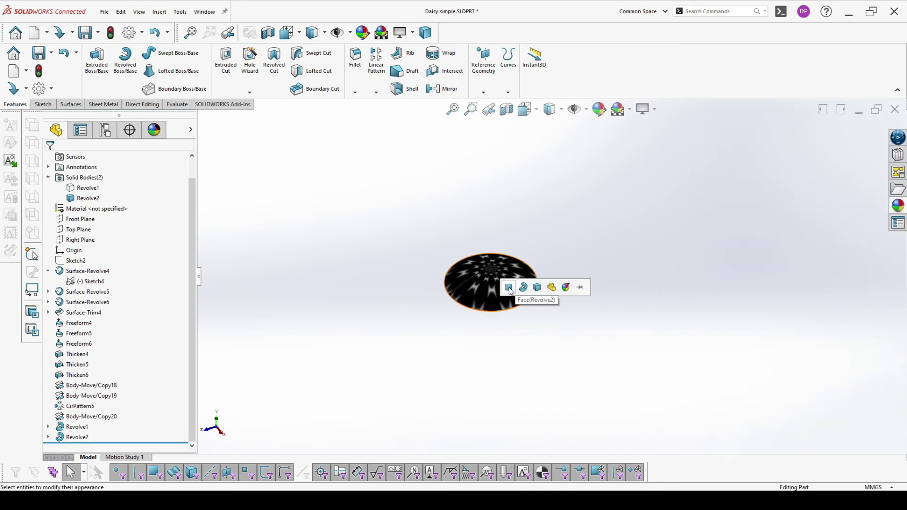
pyautogui.click(522, 288)
# Edit the Bow Tie Pattern appearance and replace its image with honey_comb.png.
pyautogui.click(154, 129)
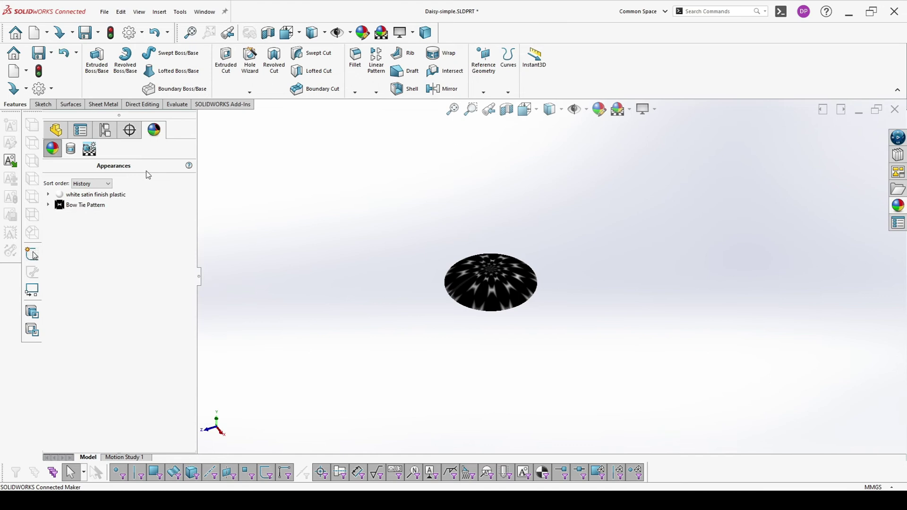
pyautogui.rightClick(83, 207)
pyautogui.click(104, 224)
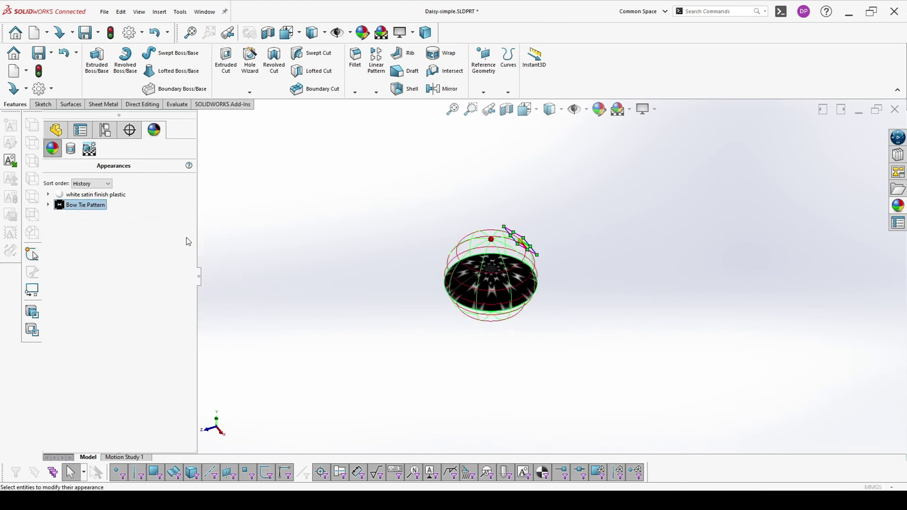
pyautogui.moveTo(191, 240); pyautogui.dragTo(188, 330)
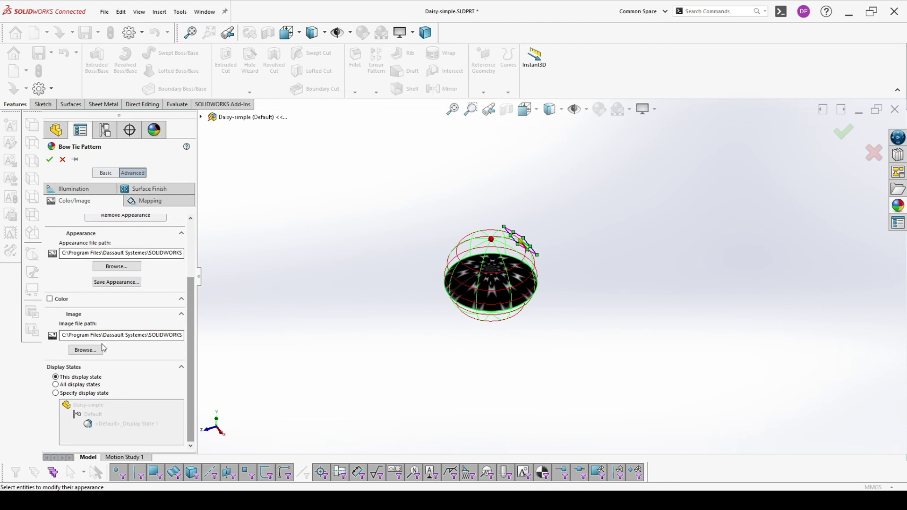
pyautogui.click(85, 351)
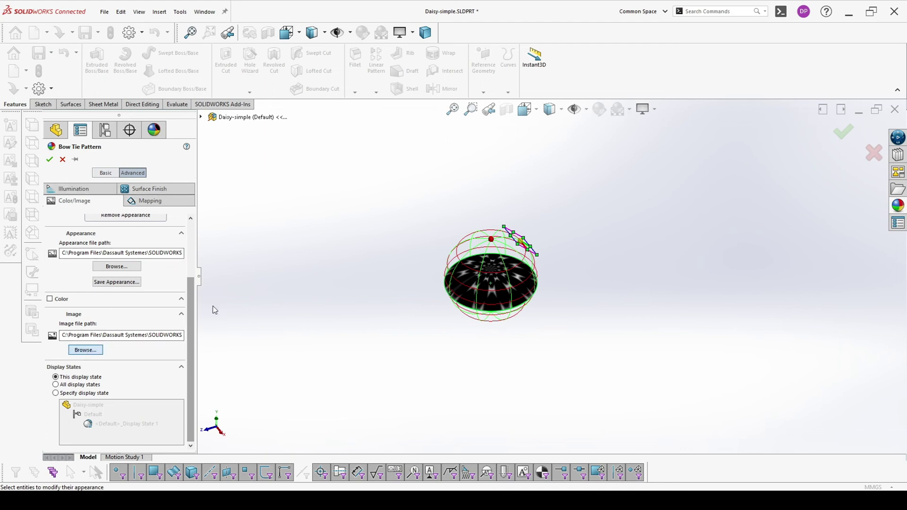
pyautogui.scroll(-1, 743, 251)
pyautogui.doubleClick(862, 305)
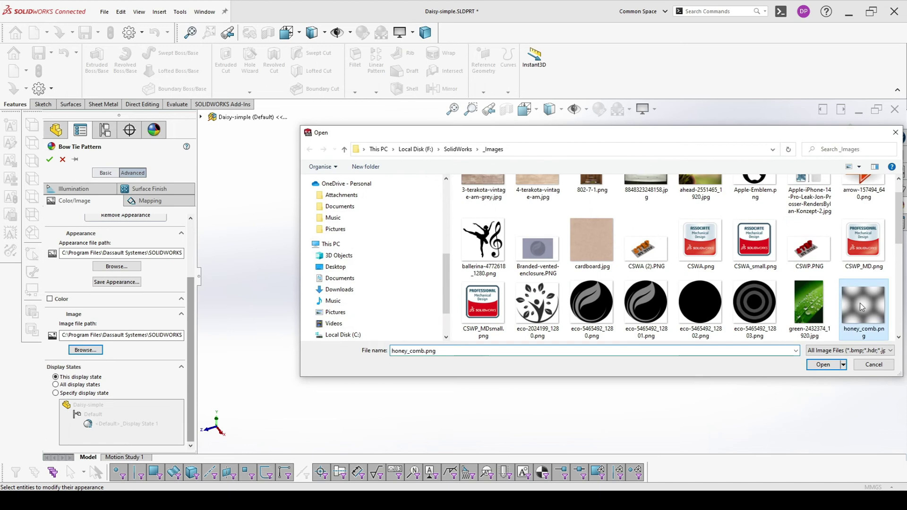
# Map the honeycomb texture by Projection along ZX, set its width to 8 mm, and accept the appearance.
pyautogui.click(150, 201)
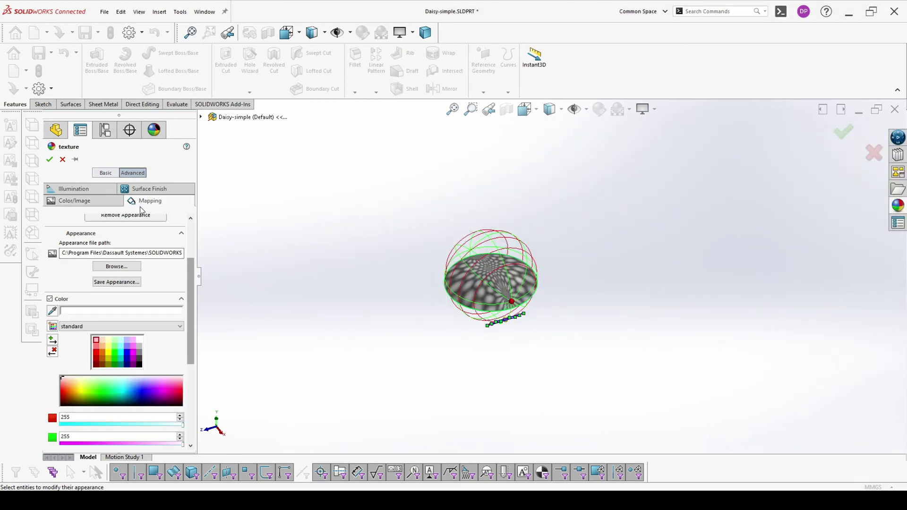
pyautogui.click(105, 244)
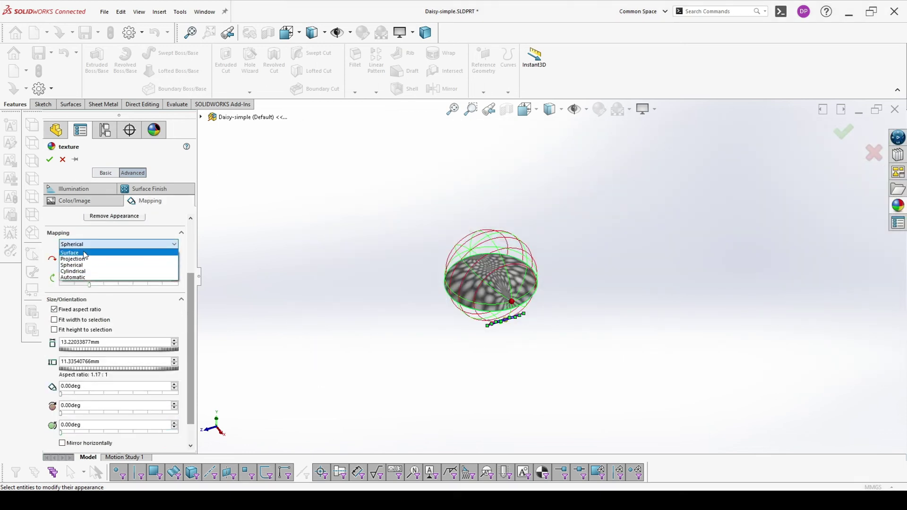
pyautogui.click(99, 259)
pyautogui.click(100, 261)
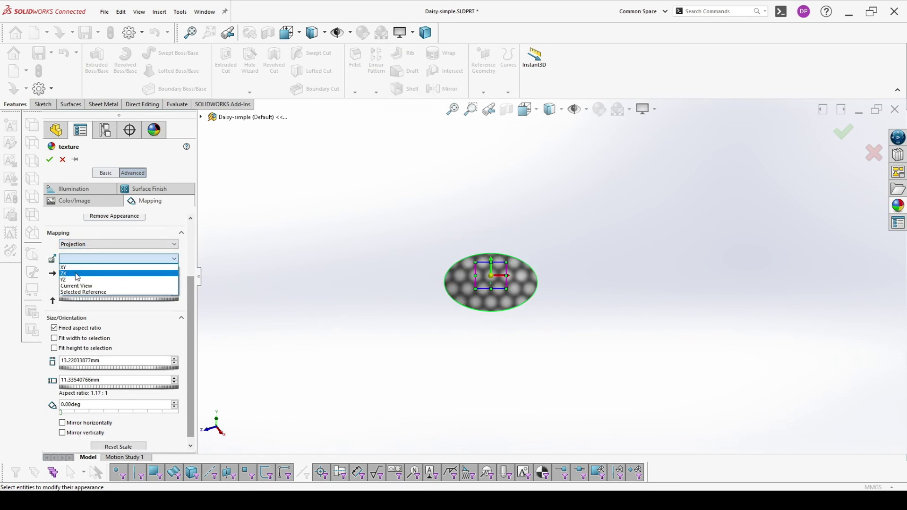
pyautogui.click(95, 272)
pyautogui.scroll(-1, 190, 294)
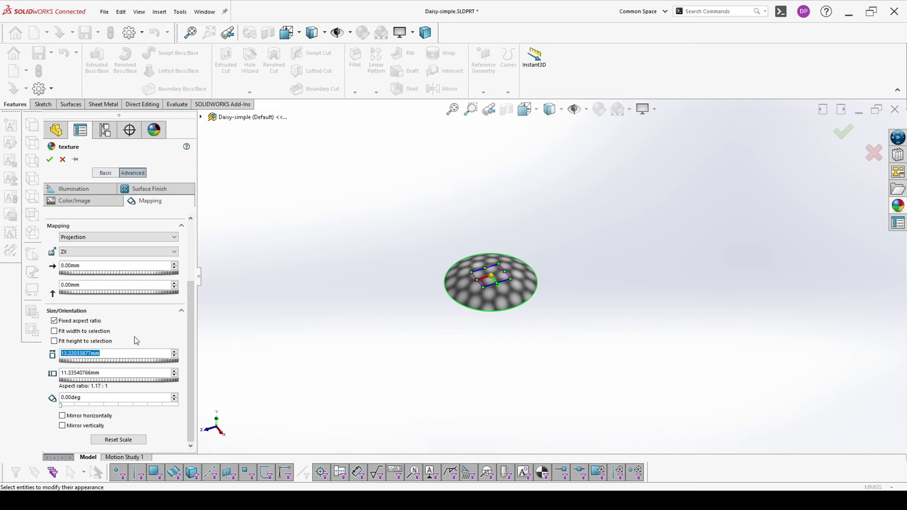
pyautogui.click(115, 372)
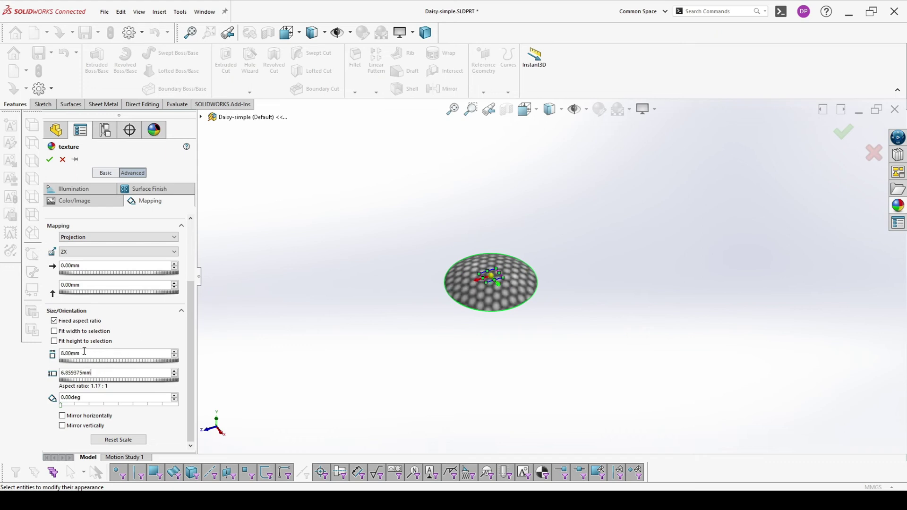
pyautogui.click(49, 160)
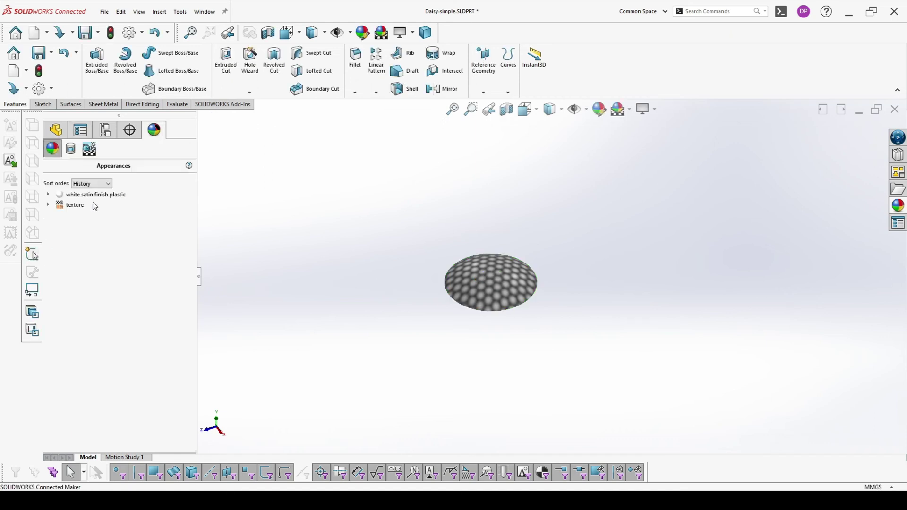
# Start a 3D Texture feature on the flower-center body and enable conversion of its honeycomb texture.
pyautogui.click(159, 11)
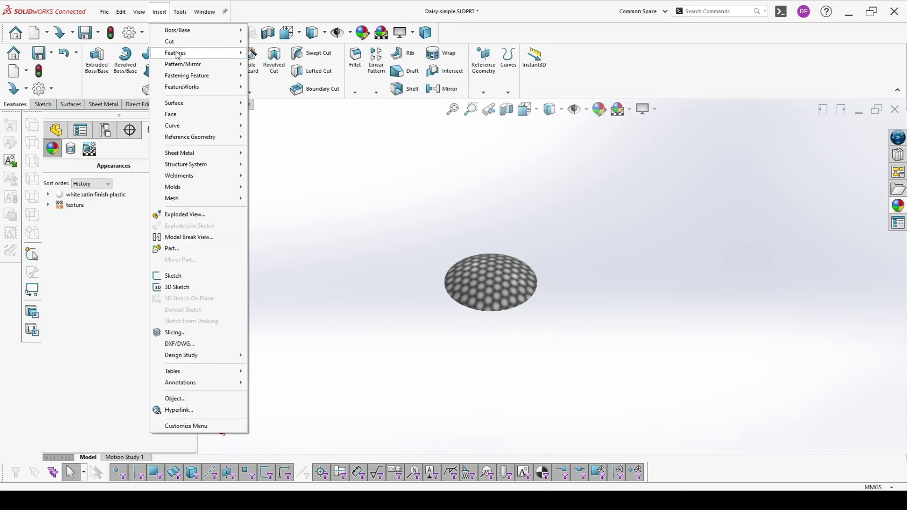
pyautogui.moveTo(178, 56)
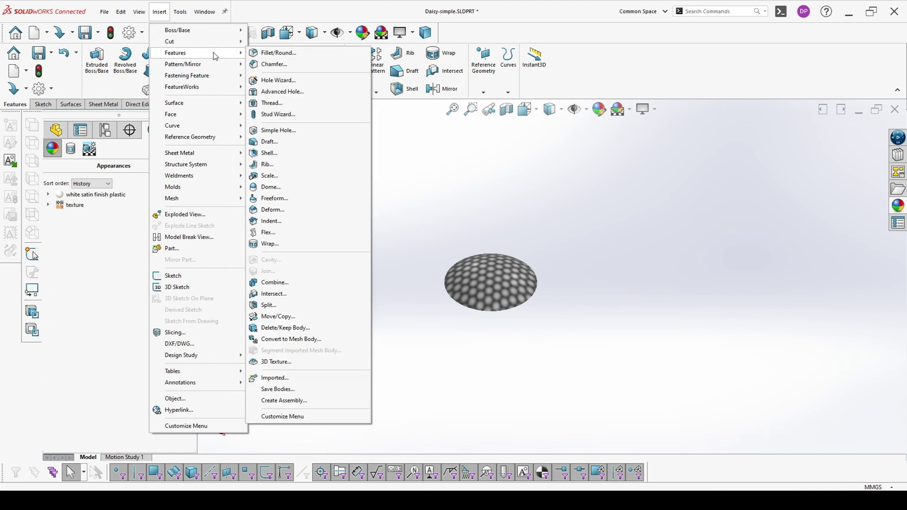
pyautogui.click(285, 363)
pyautogui.click(497, 265)
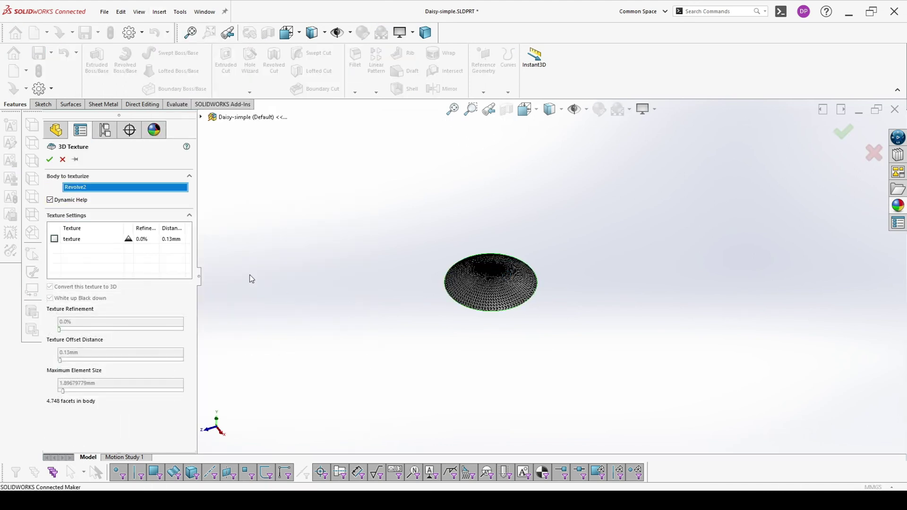
pyautogui.click(55, 240)
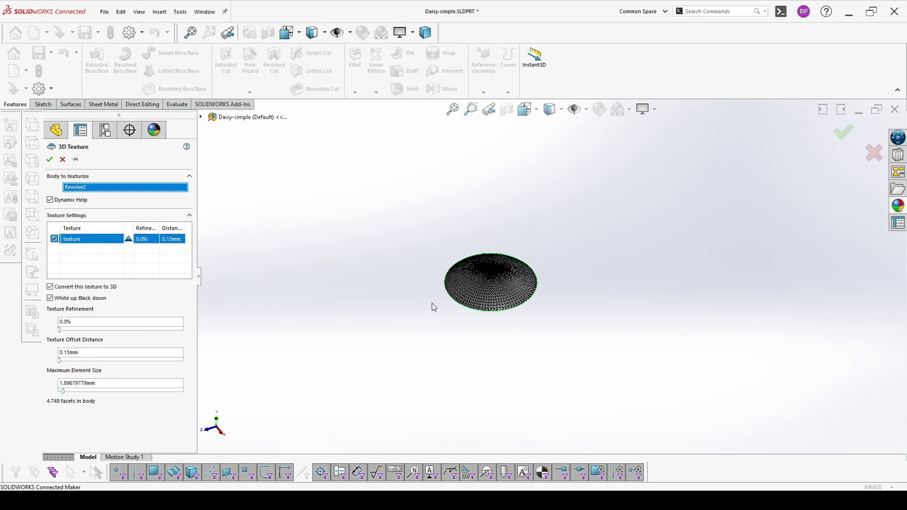
# Set the 3D texture's refinement to 75% and its offset distance to 0.7 mm.
pyautogui.scroll(-2, 509, 293)
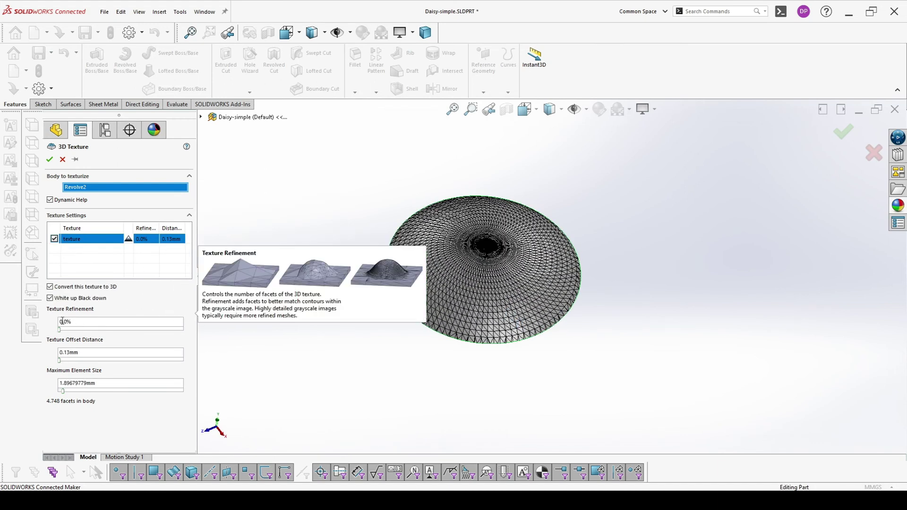
pyautogui.moveTo(61, 330); pyautogui.dragTo(65, 330)
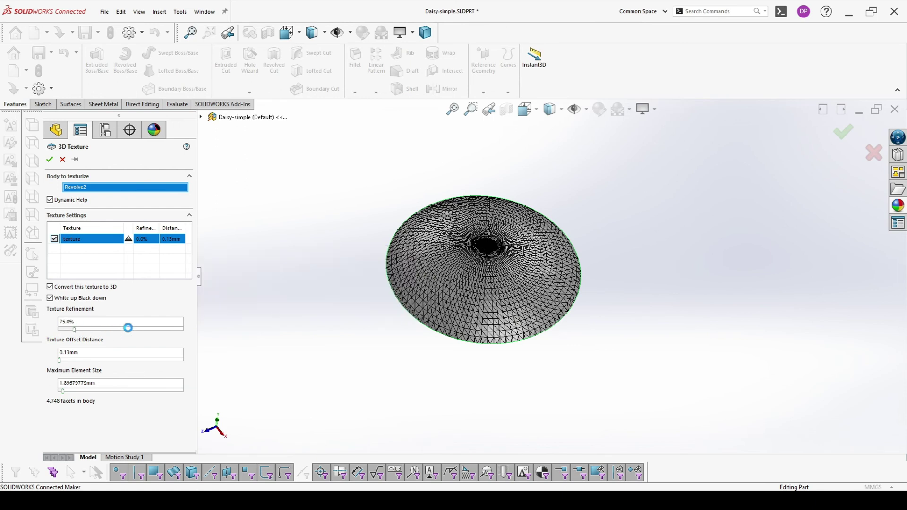
pyautogui.scroll(-1, 510, 333)
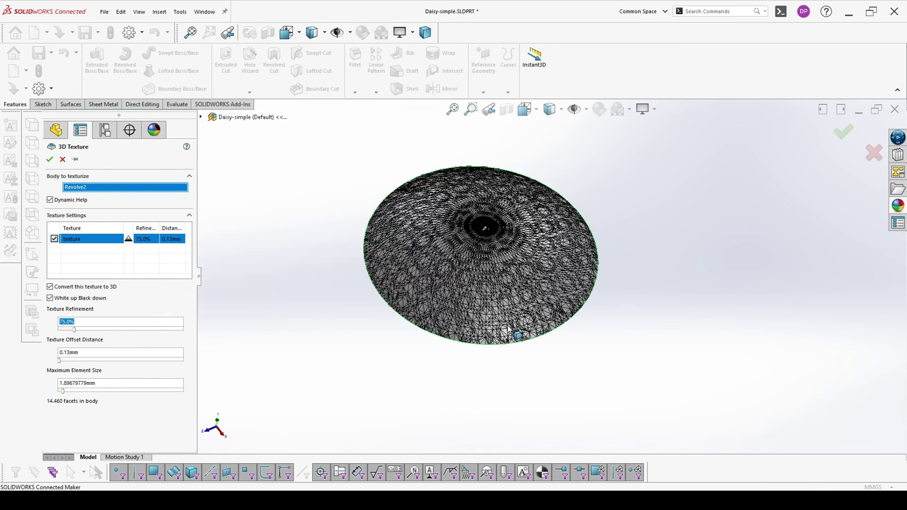
pyautogui.moveTo(505, 312); pyautogui.dragTo(418, 312, button='middle')
pyautogui.moveTo(70, 354)
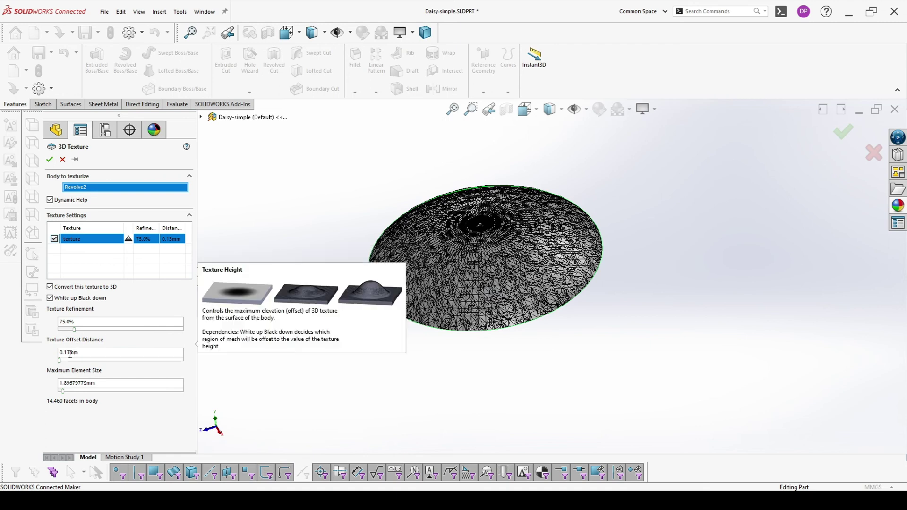
pyautogui.moveTo(85, 355); pyautogui.dragTo(65, 355)
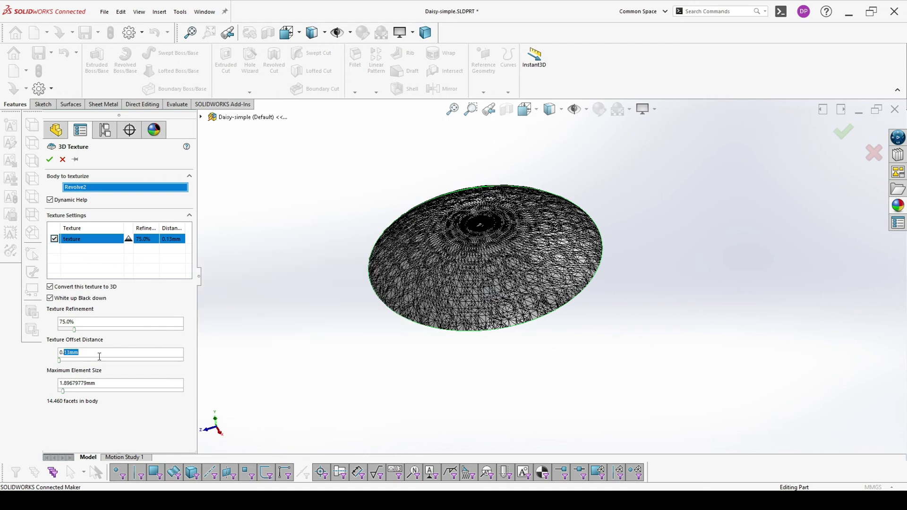
pyautogui.write('7')
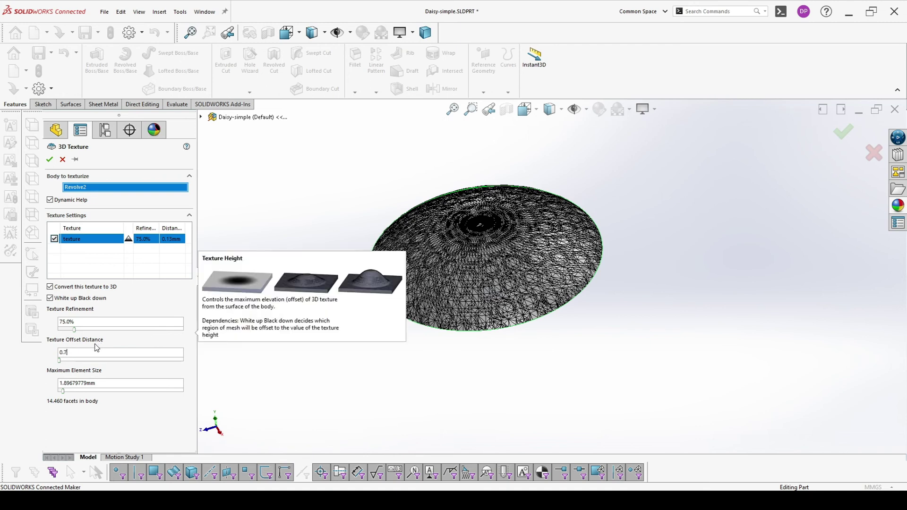
pyautogui.click(108, 323)
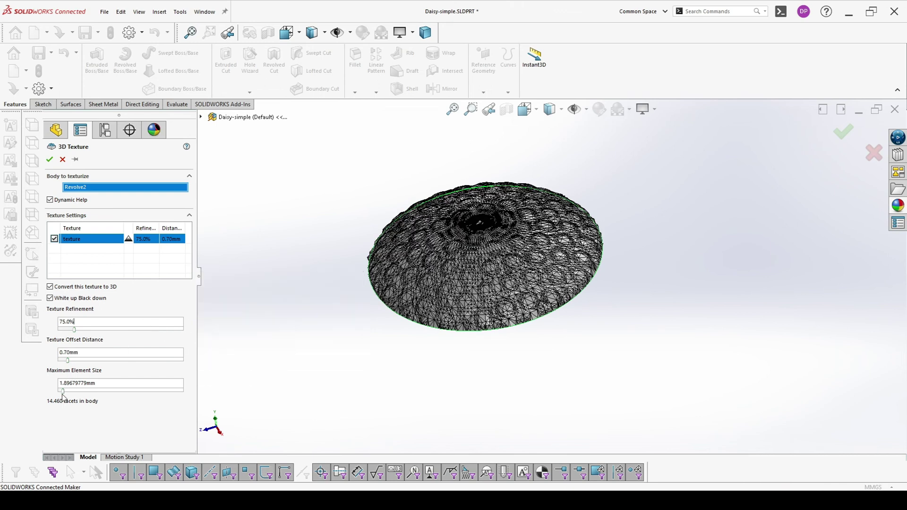
# Reduce the 3D texture's maximum element size to about 0.51 mm and accept the feature.
pyautogui.moveTo(62, 391); pyautogui.dragTo(75, 394)
pyautogui.scroll(-5, 407, 325)
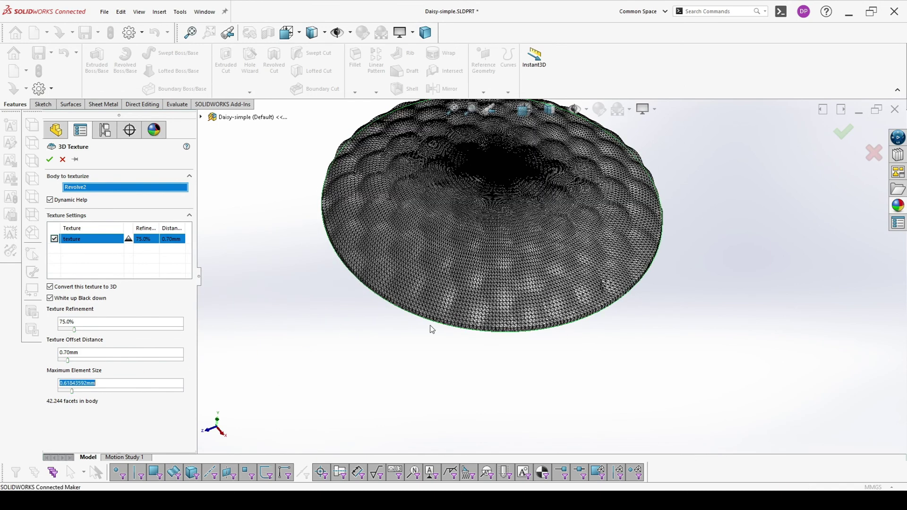
pyautogui.scroll(-3, 424, 318)
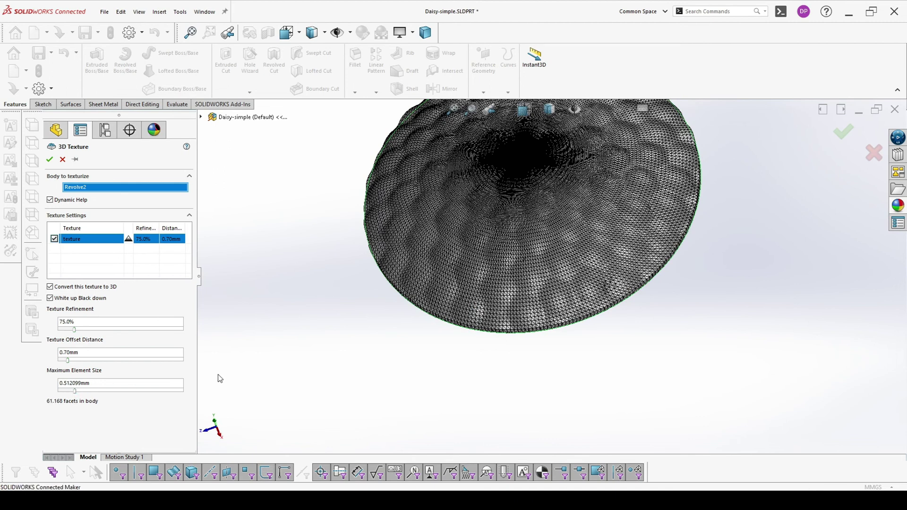
pyautogui.scroll(3, 435, 308)
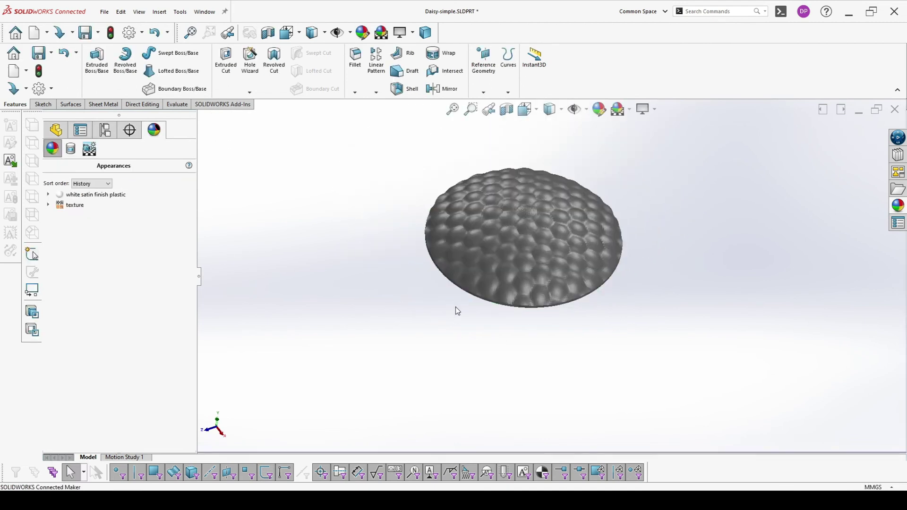
pyautogui.scroll(3, 472, 306)
pyautogui.moveTo(509, 297); pyautogui.dragTo(587, 288, button='middle')
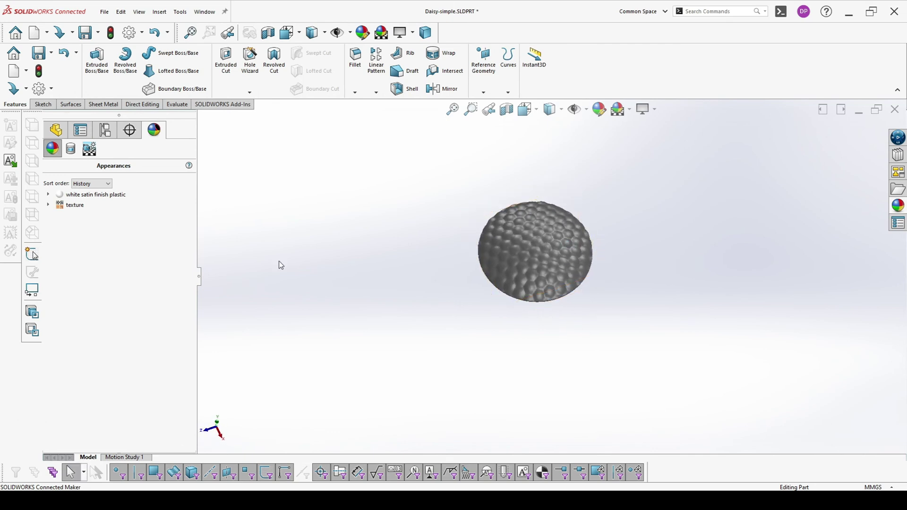
# Convert the flower center's textured graphics body to a mesh body.
pyautogui.click(60, 134)
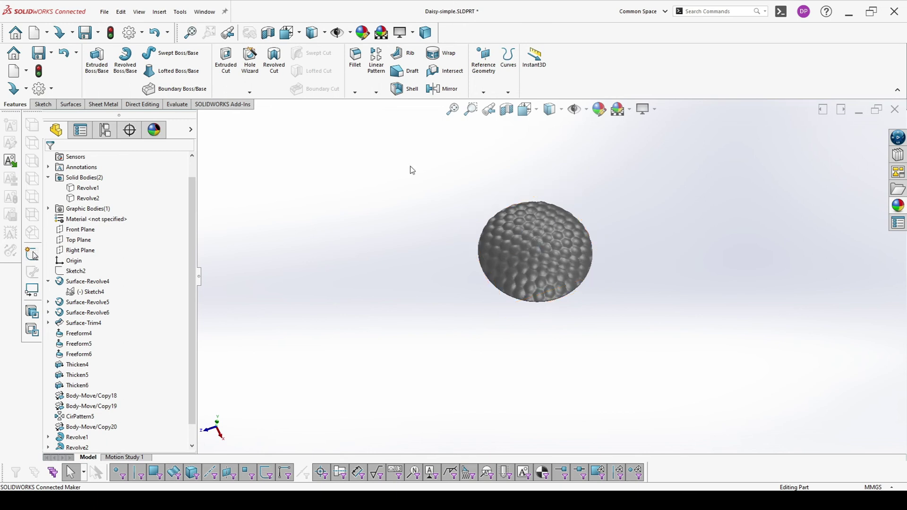
pyautogui.click(163, 18)
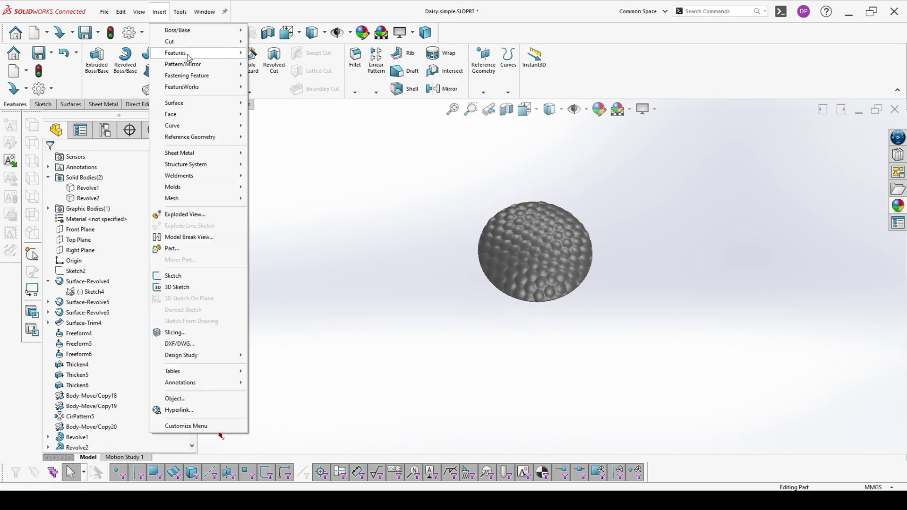
pyautogui.moveTo(189, 57)
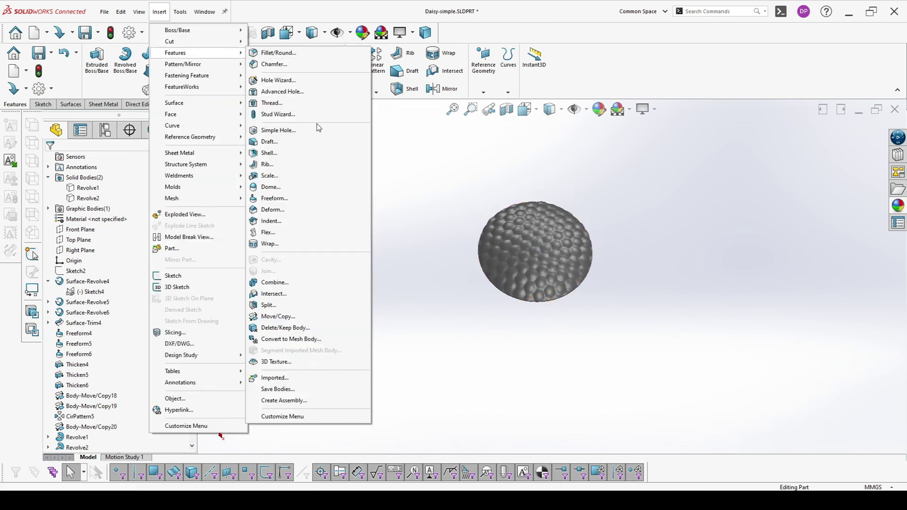
pyautogui.click(303, 339)
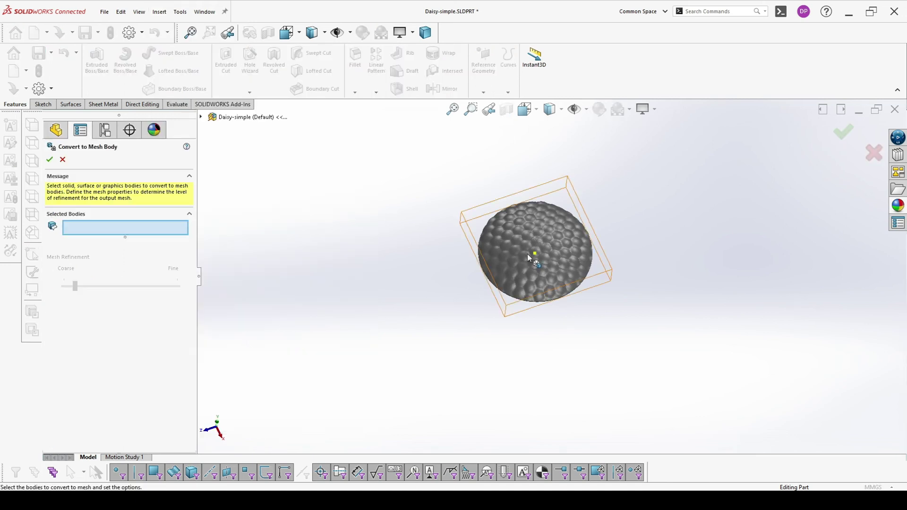
pyautogui.click(201, 117)
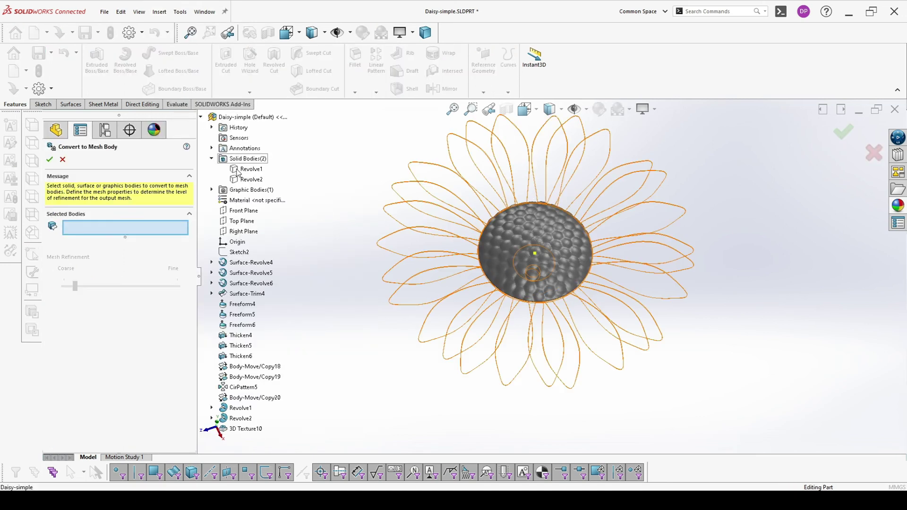
pyautogui.click(213, 190)
pyautogui.click(259, 200)
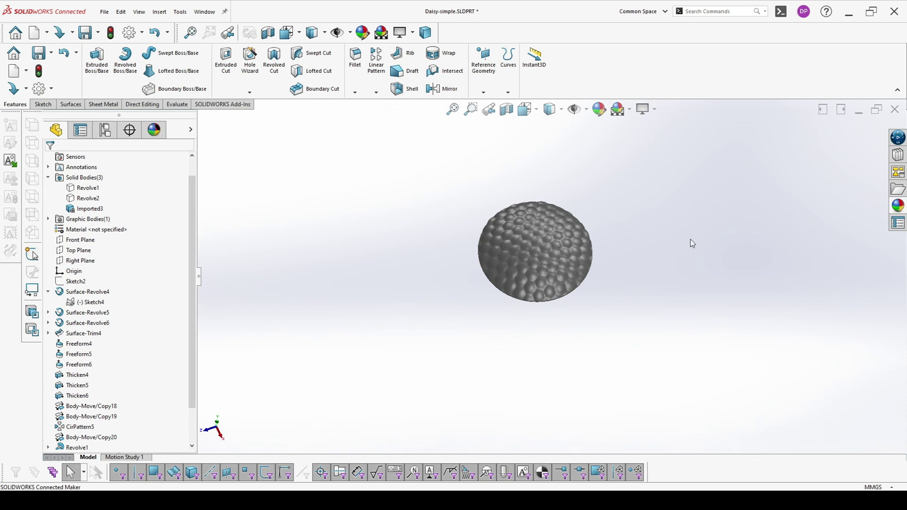
# Apply a yellow satin finish plastic appearance to the textured mesh body of the flower center.
pyautogui.click(899, 206)
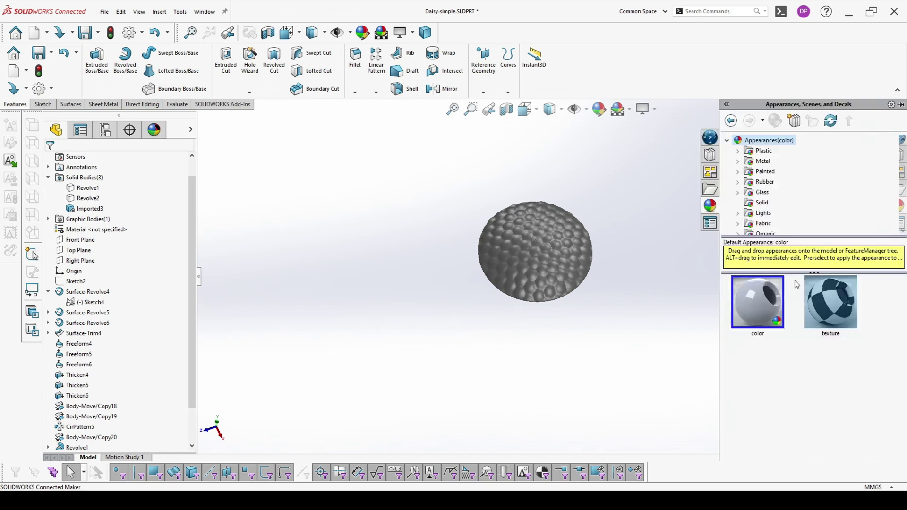
pyautogui.click(738, 152)
pyautogui.scroll(-1, 766, 195)
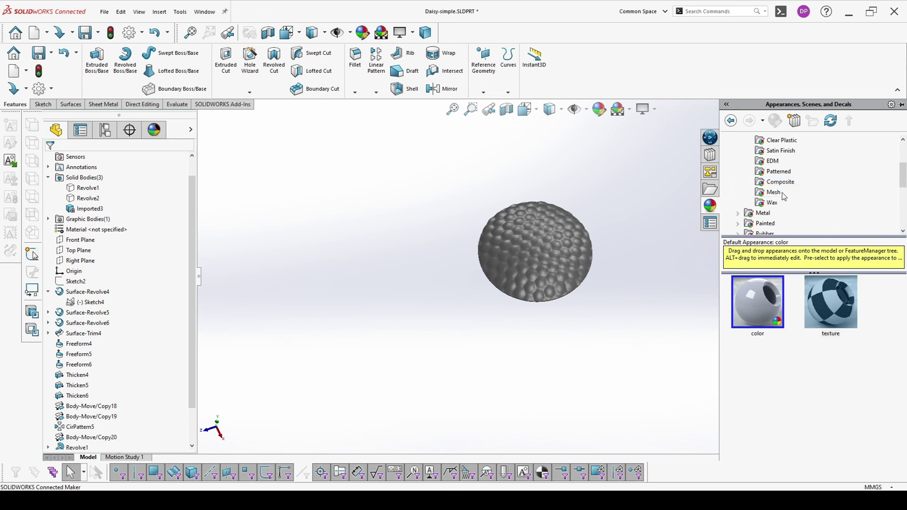
pyautogui.click(779, 184)
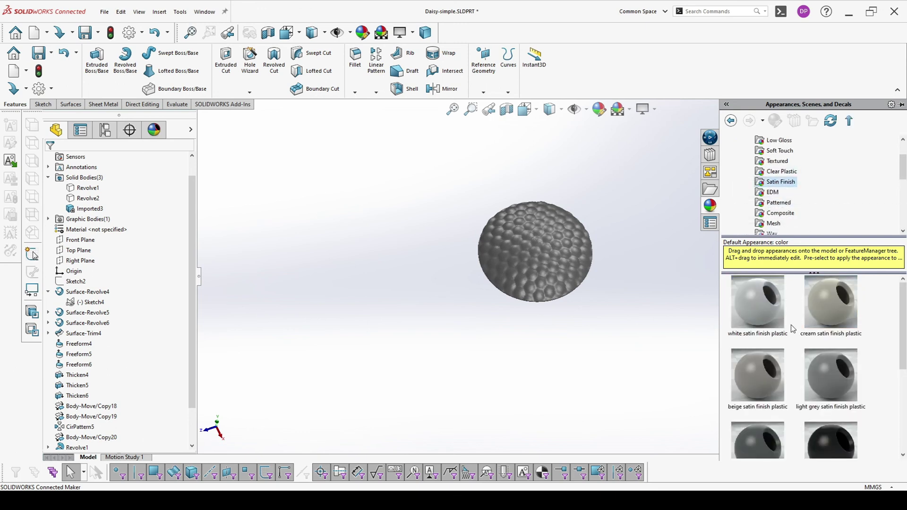
pyautogui.scroll(-3, 792, 329)
pyautogui.moveTo(829, 418); pyautogui.dragTo(567, 259)
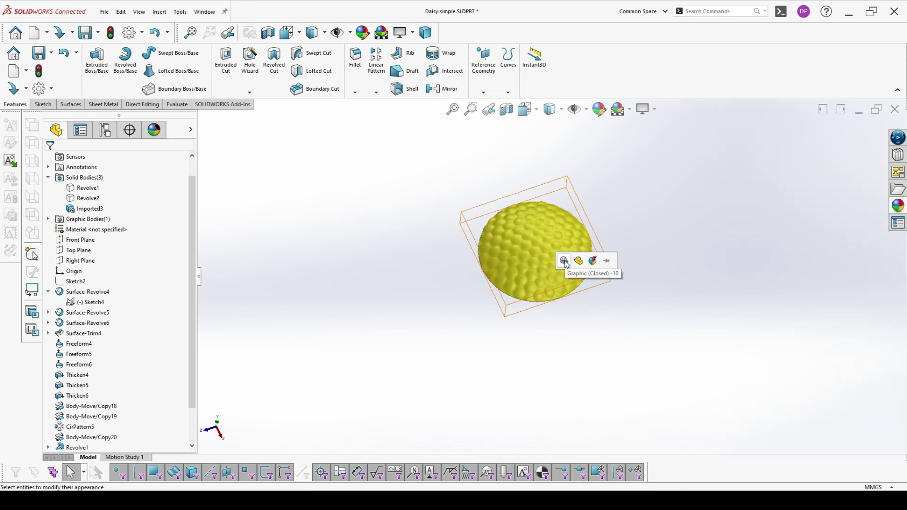
pyautogui.click(581, 260)
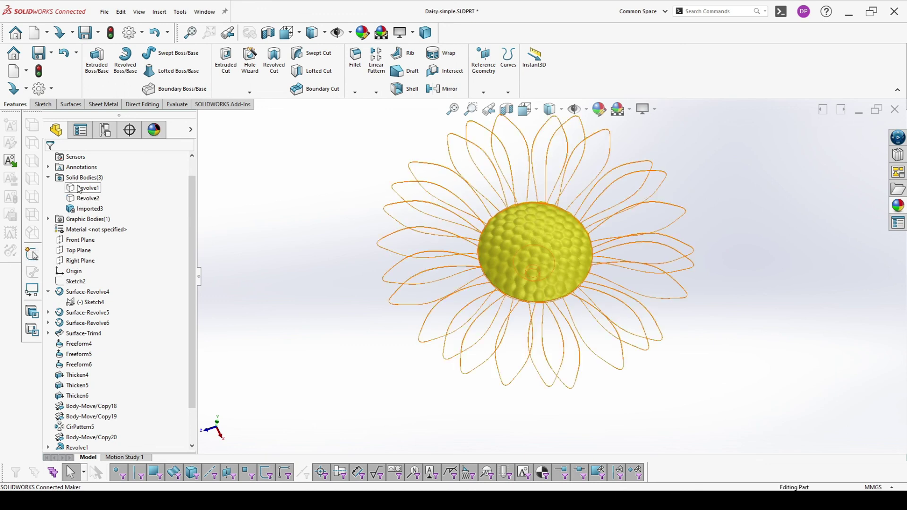
# Show the hidden Revolve1 petal body and apply a dark green satin finish plastic appearance to its Revolve1 base feature.
pyautogui.click(81, 189)
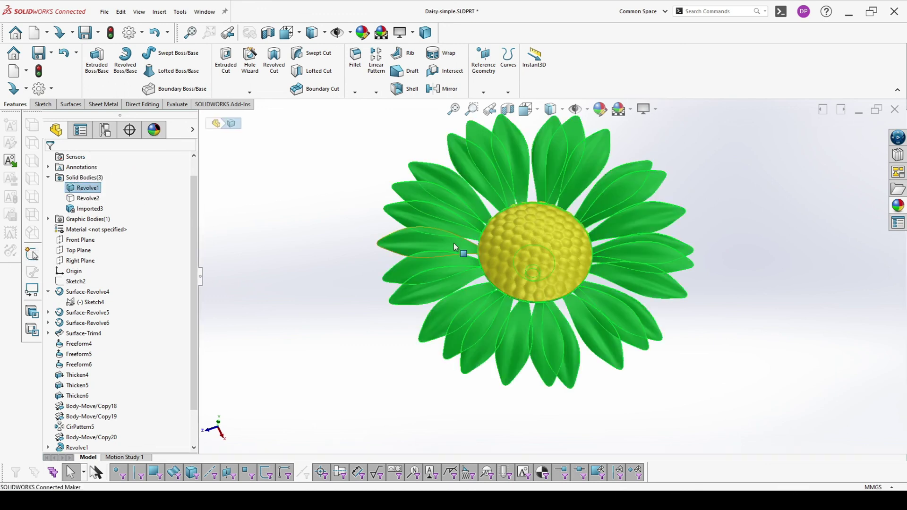
pyautogui.moveTo(684, 208); pyautogui.dragTo(714, 156, button='middle')
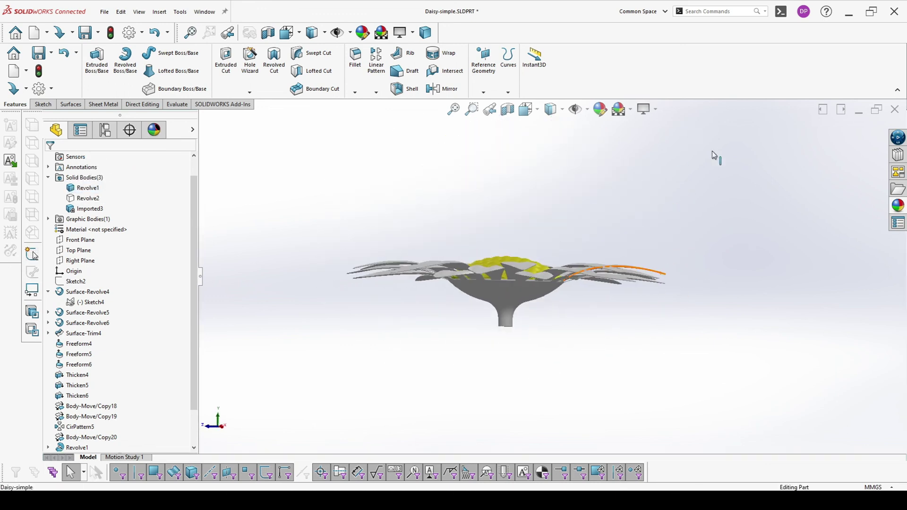
pyautogui.click(898, 206)
pyautogui.moveTo(756, 419); pyautogui.dragTo(510, 303)
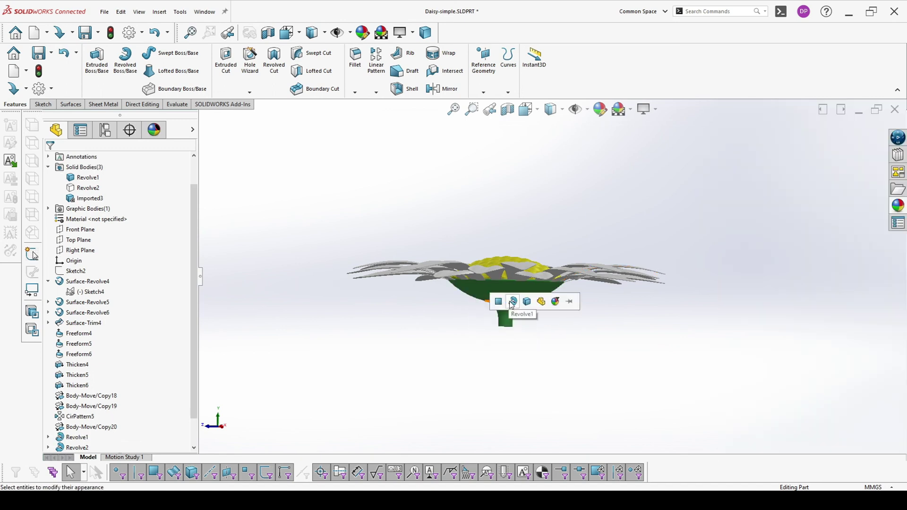
pyautogui.click(513, 301)
# View the finished daisy from above and save the part to this PC.
pyautogui.moveTo(449, 196); pyautogui.dragTo(565, 313, button='middle')
pyautogui.moveTo(499, 270)
pyautogui.mouseDown(button='middle')
pyautogui.moveTo(506, 308)
pyautogui.moveTo(502, 280)
pyautogui.mouseUp(button='middle')
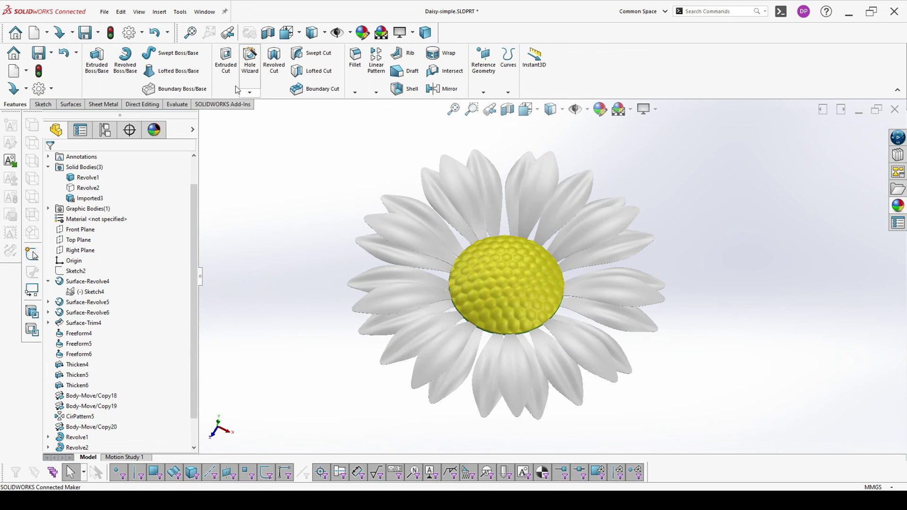
pyautogui.click(98, 32)
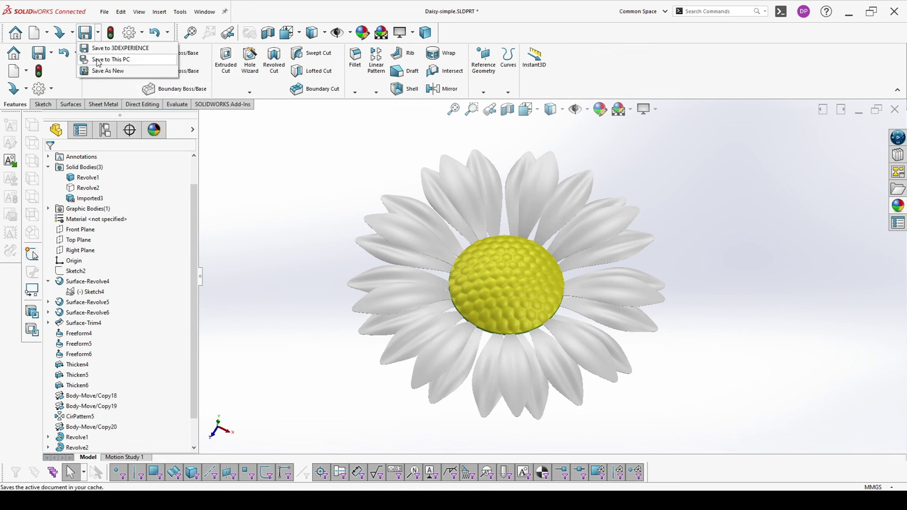
pyautogui.click(98, 60)
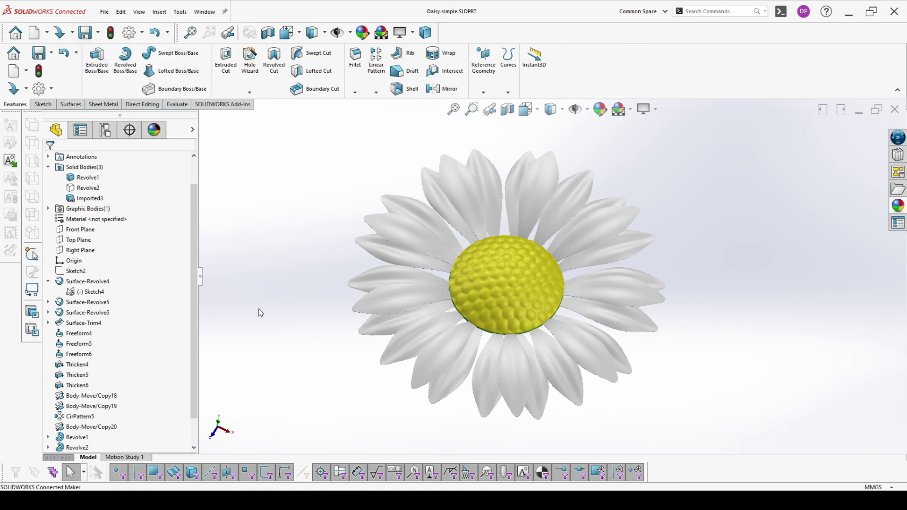